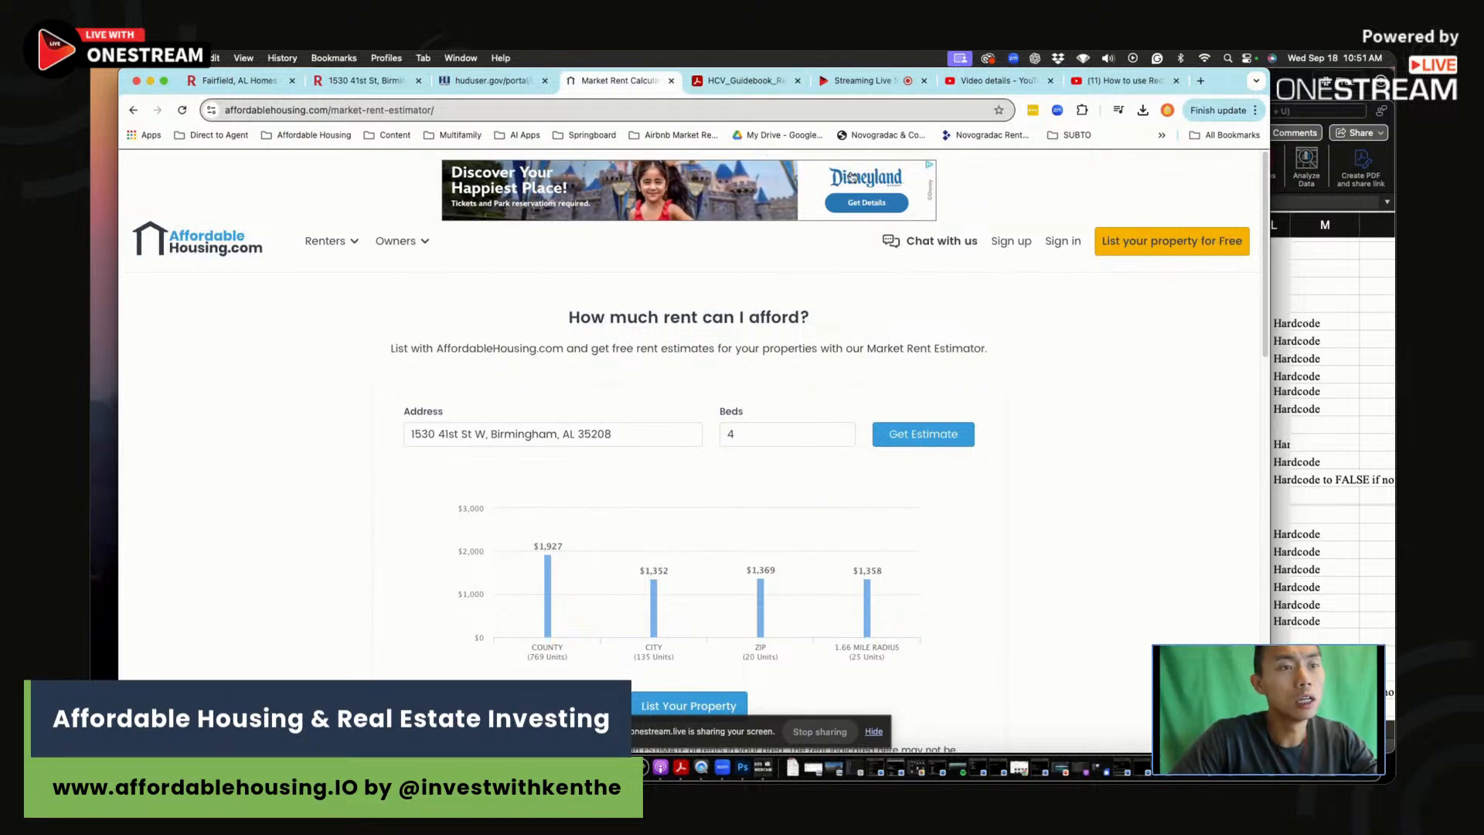
Step: Check the property's asking price on the Redfin listing
{"action": "left_click", "coordinate": [1346, 516]}
{"action": "scroll", "coordinate": [706, 461], "scroll_direction": "up", "scroll_amount": 5}
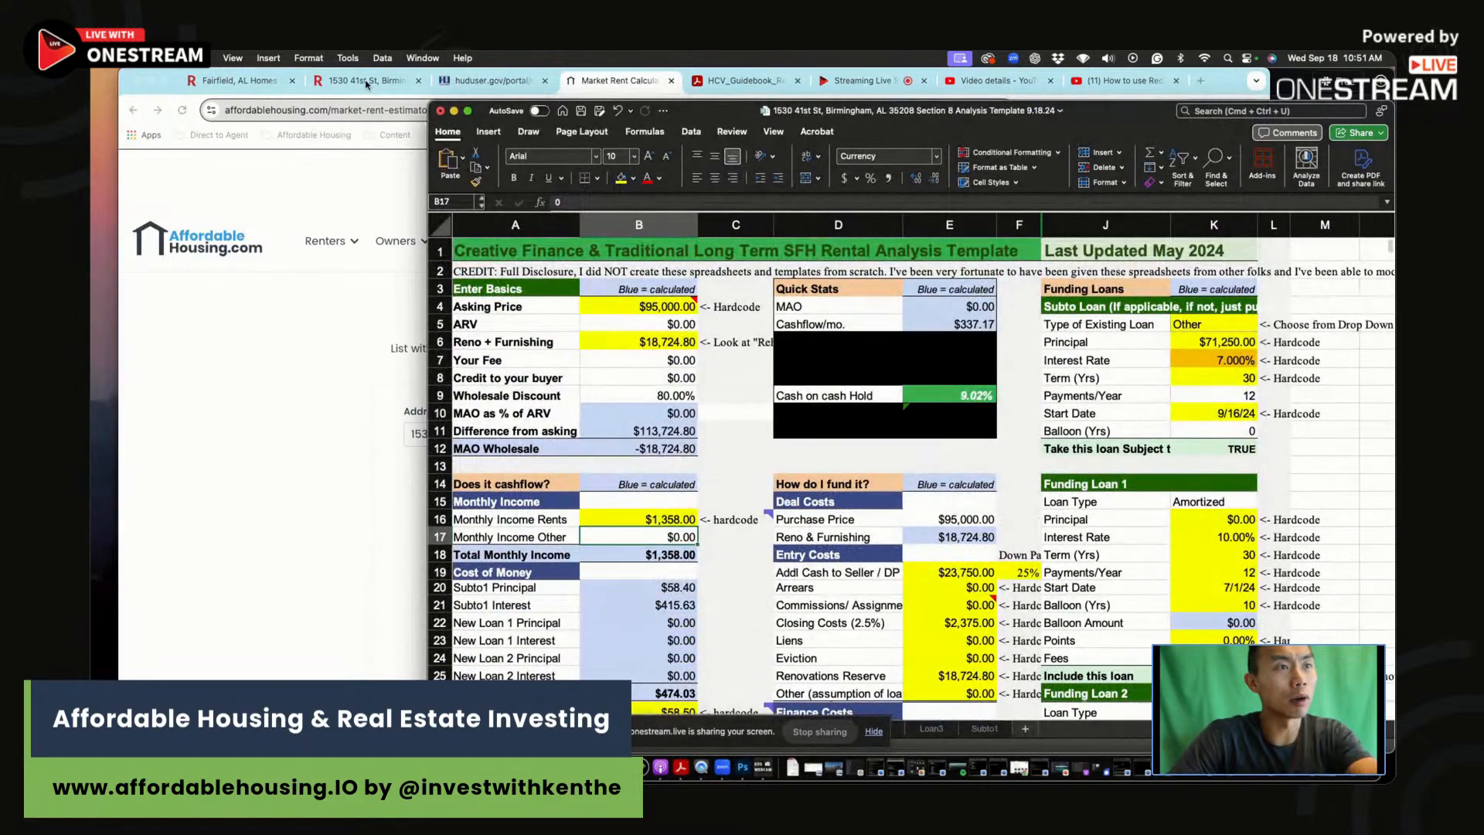
{"action": "left_click", "coordinate": [366, 84]}
{"action": "left_click", "coordinate": [366, 84]}
{"action": "scroll", "coordinate": [784, 488], "scroll_direction": "up", "scroll_amount": 10}
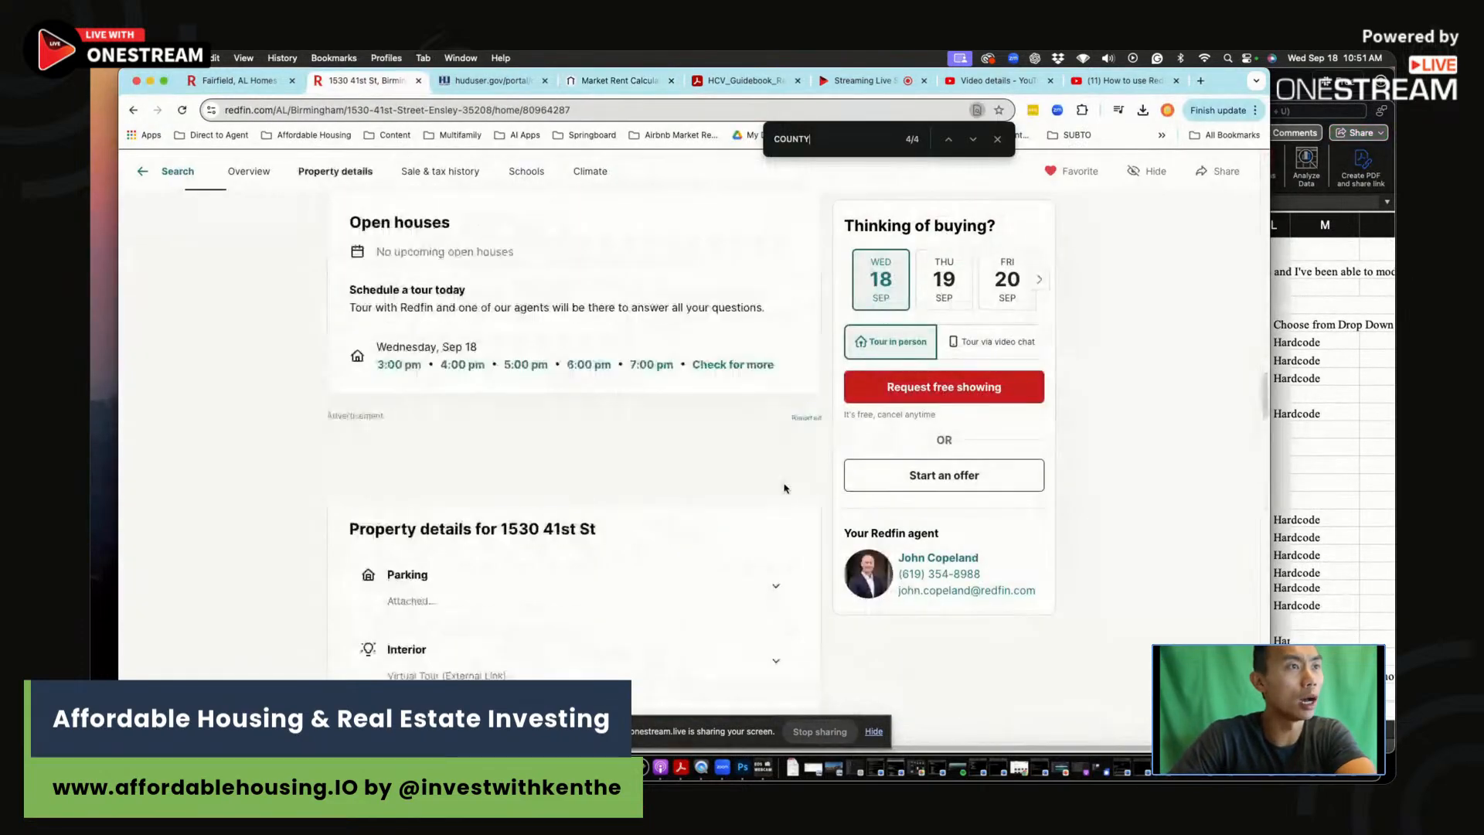
{"action": "scroll", "coordinate": [784, 488], "scroll_direction": "up", "scroll_amount": 10}
{"action": "left_click", "coordinate": [1281, 433]}
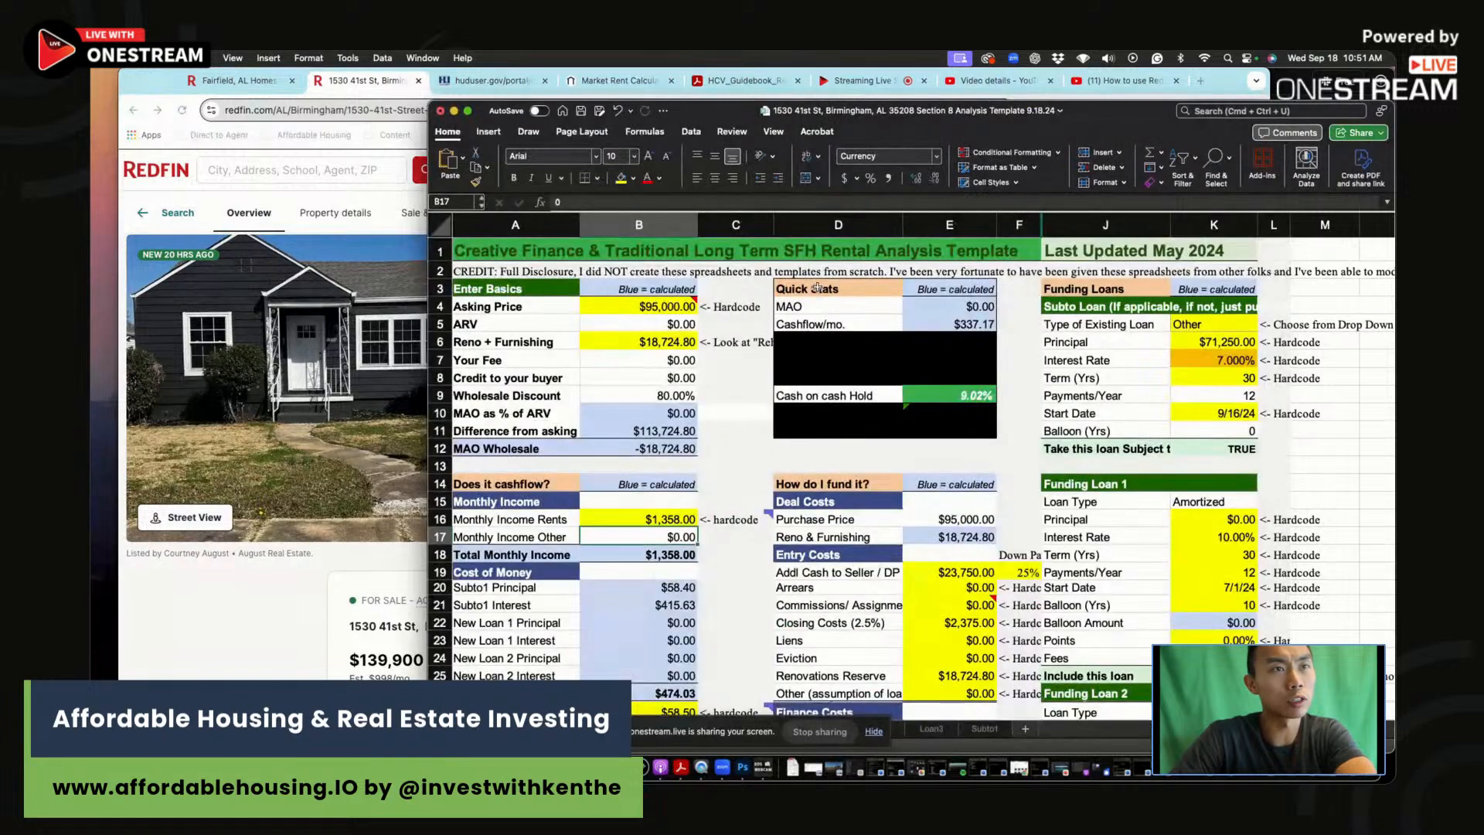
Step: Enter 139900 as the Asking Price in B4, dropping cash-on-cash return to 2.37%
{"action": "left_click", "coordinate": [646, 306]}
{"action": "type", "text": "139900"}
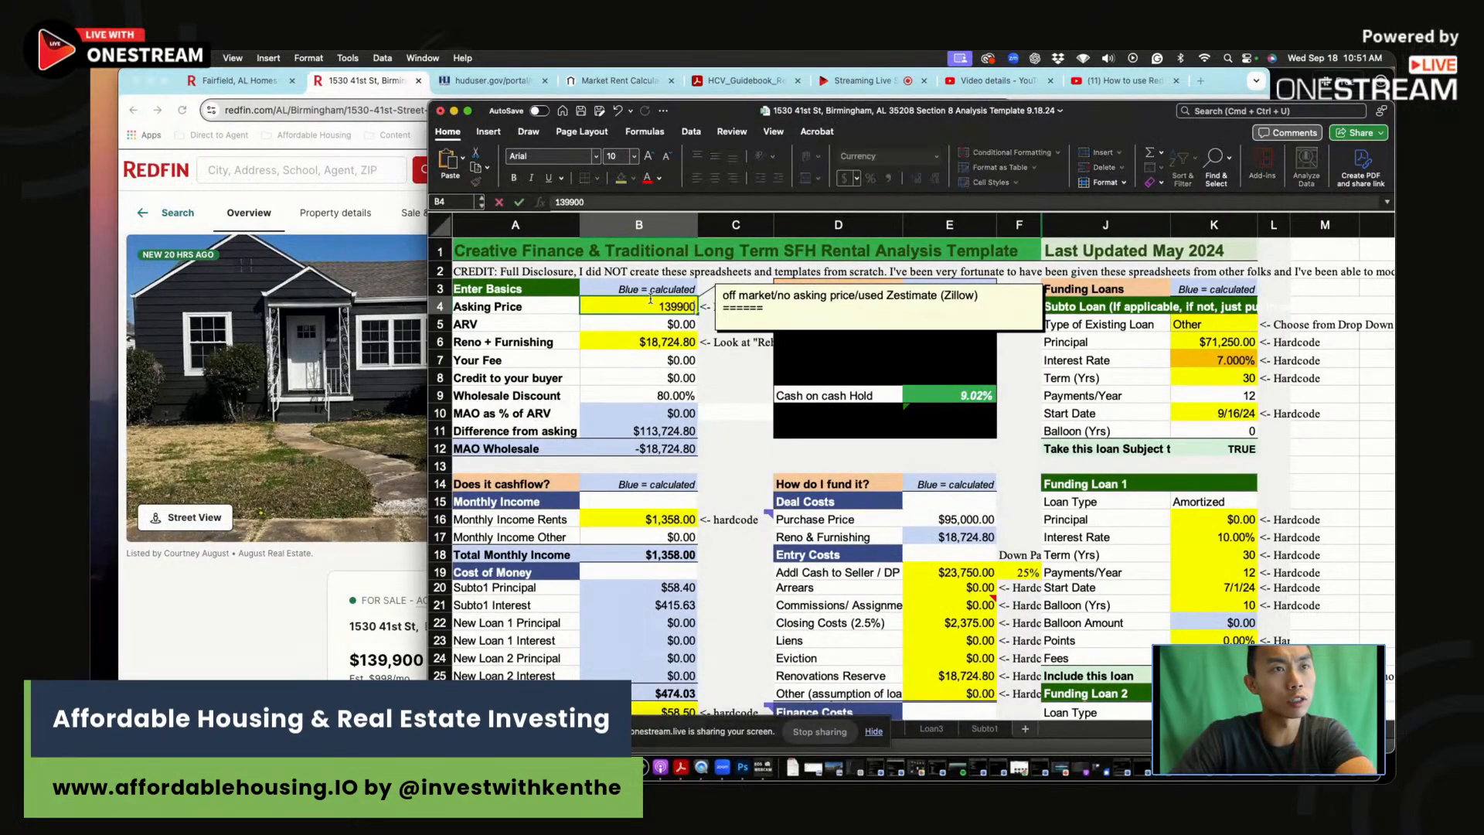
{"action": "key", "text": "Return"}
{"action": "left_click", "coordinate": [666, 344]}
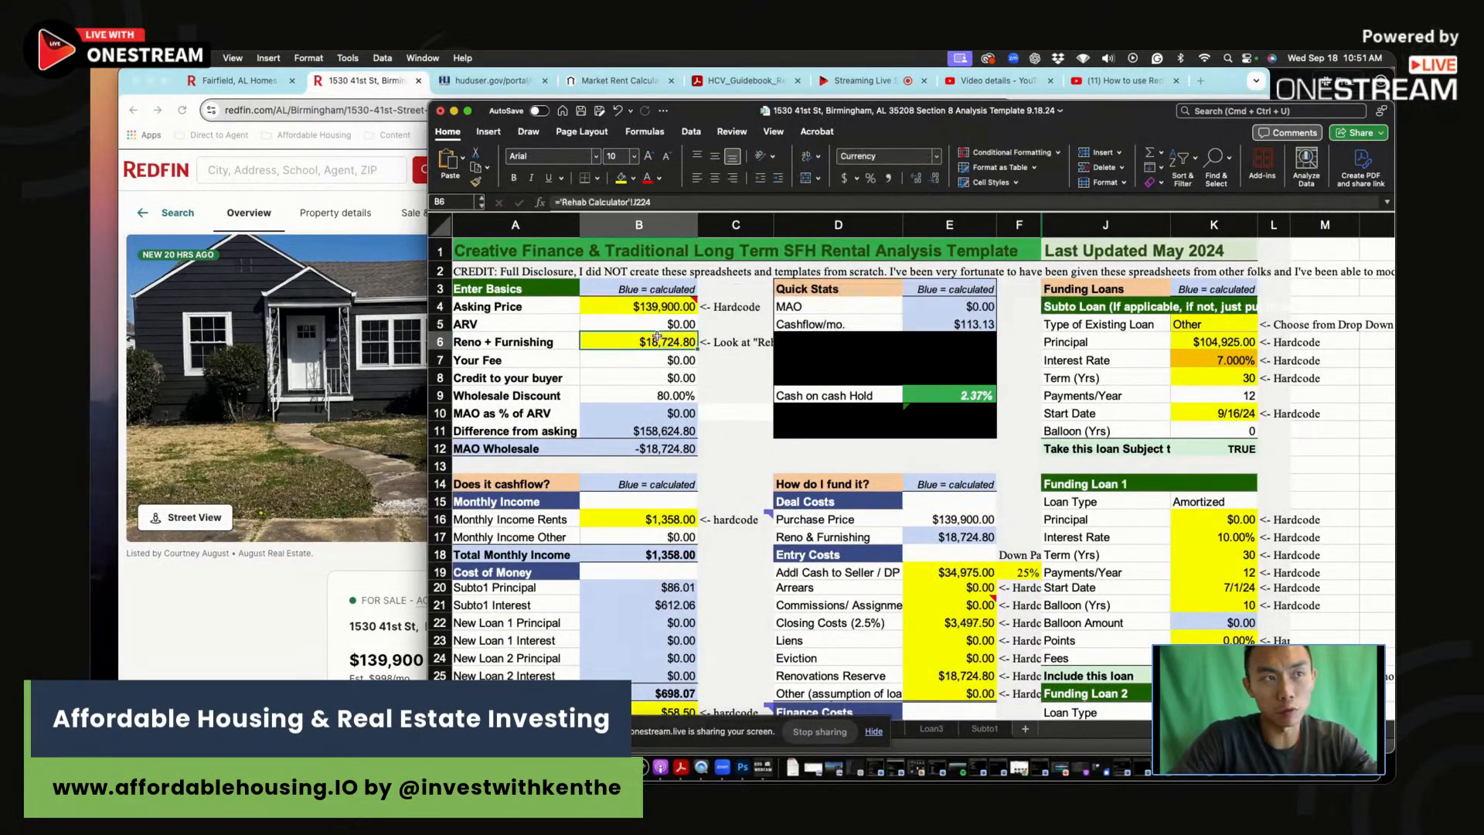
{"action": "left_click", "coordinate": [855, 741]}
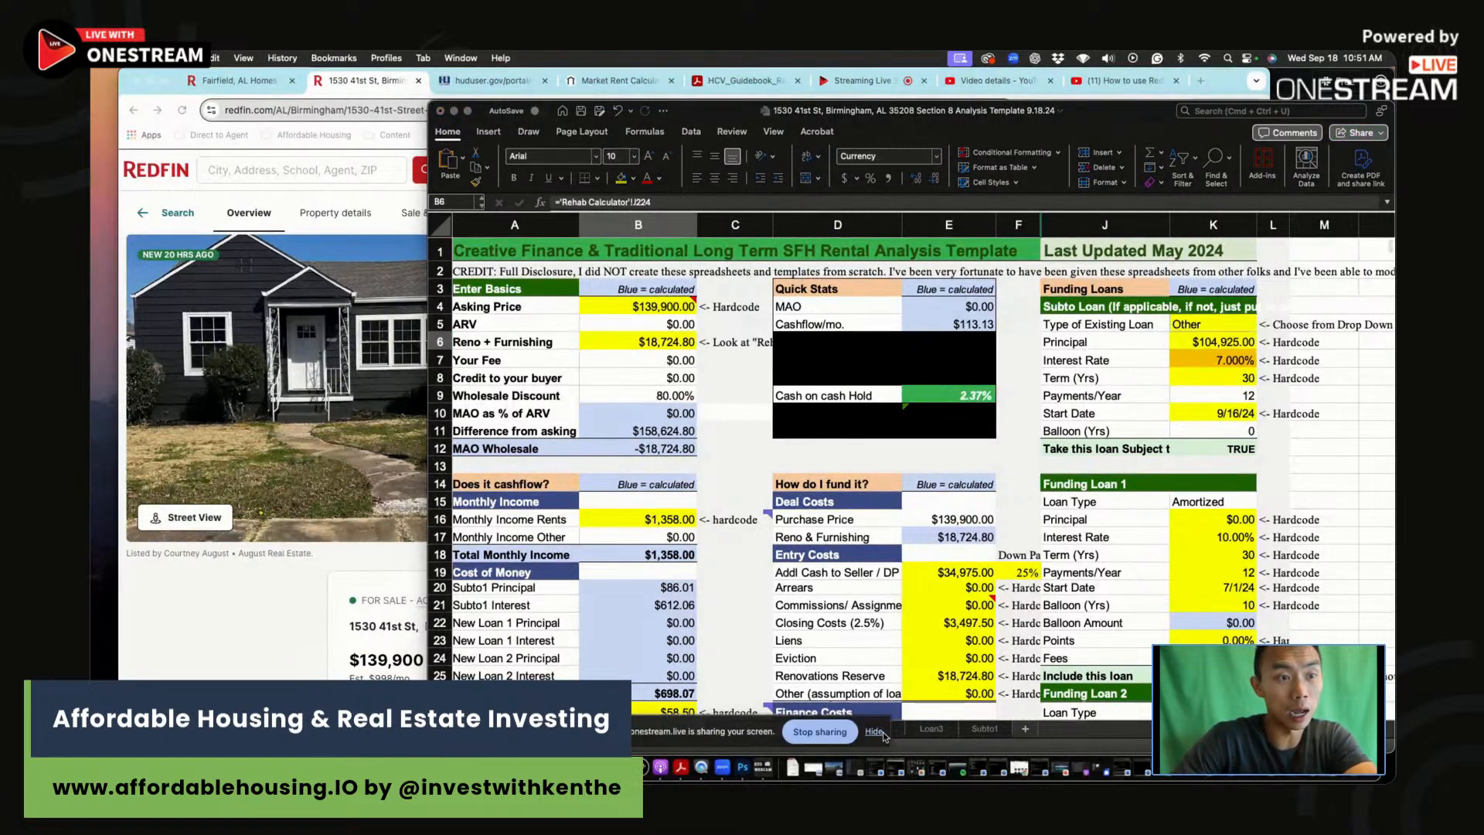
{"action": "left_click", "coordinate": [873, 731]}
{"action": "left_click", "coordinate": [769, 733]}
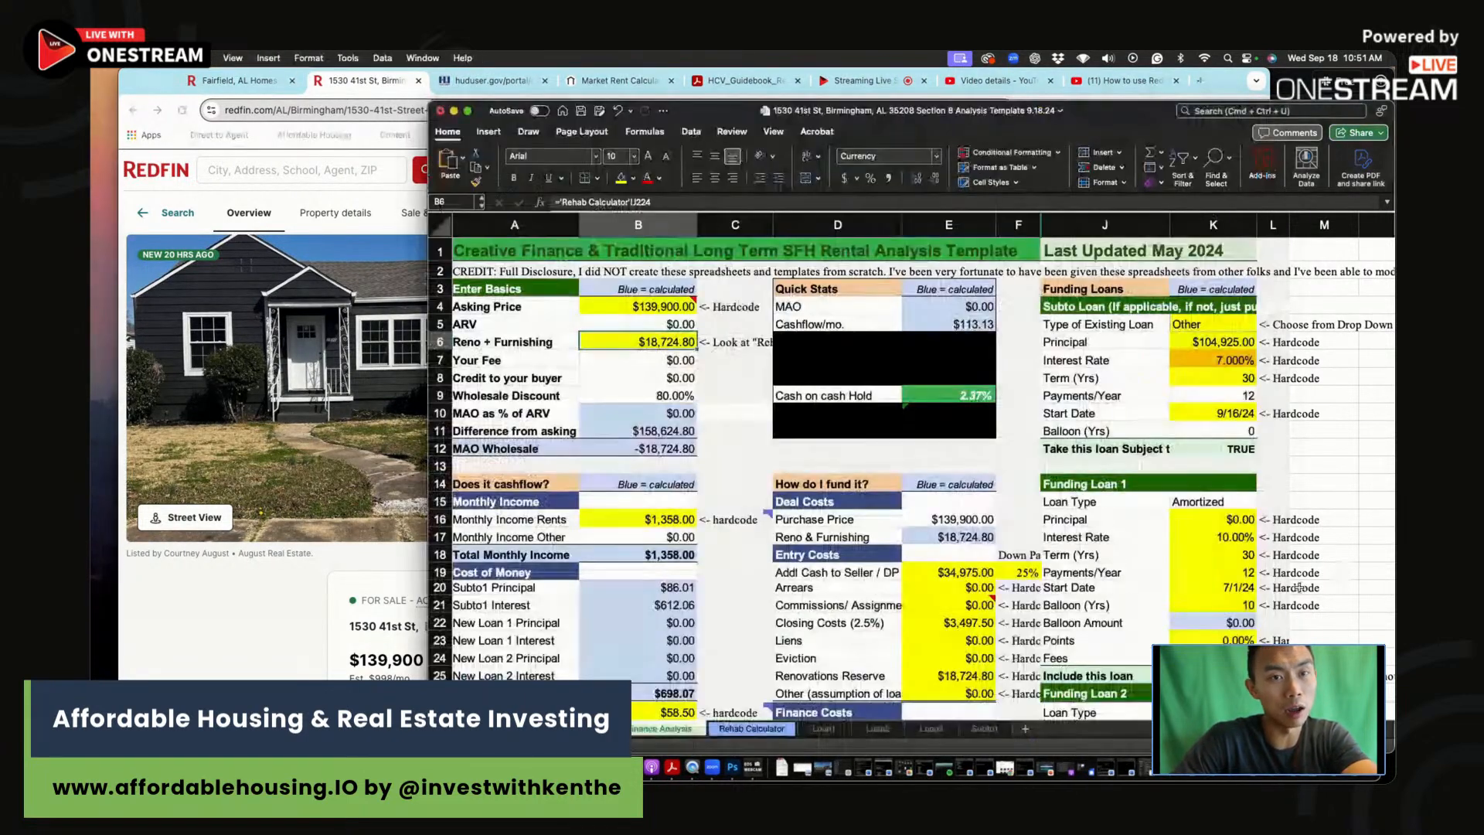
Step: Review the roof repair and exterior painting quantities on the Rehab Calculator sheet
{"action": "left_click", "coordinate": [781, 732]}
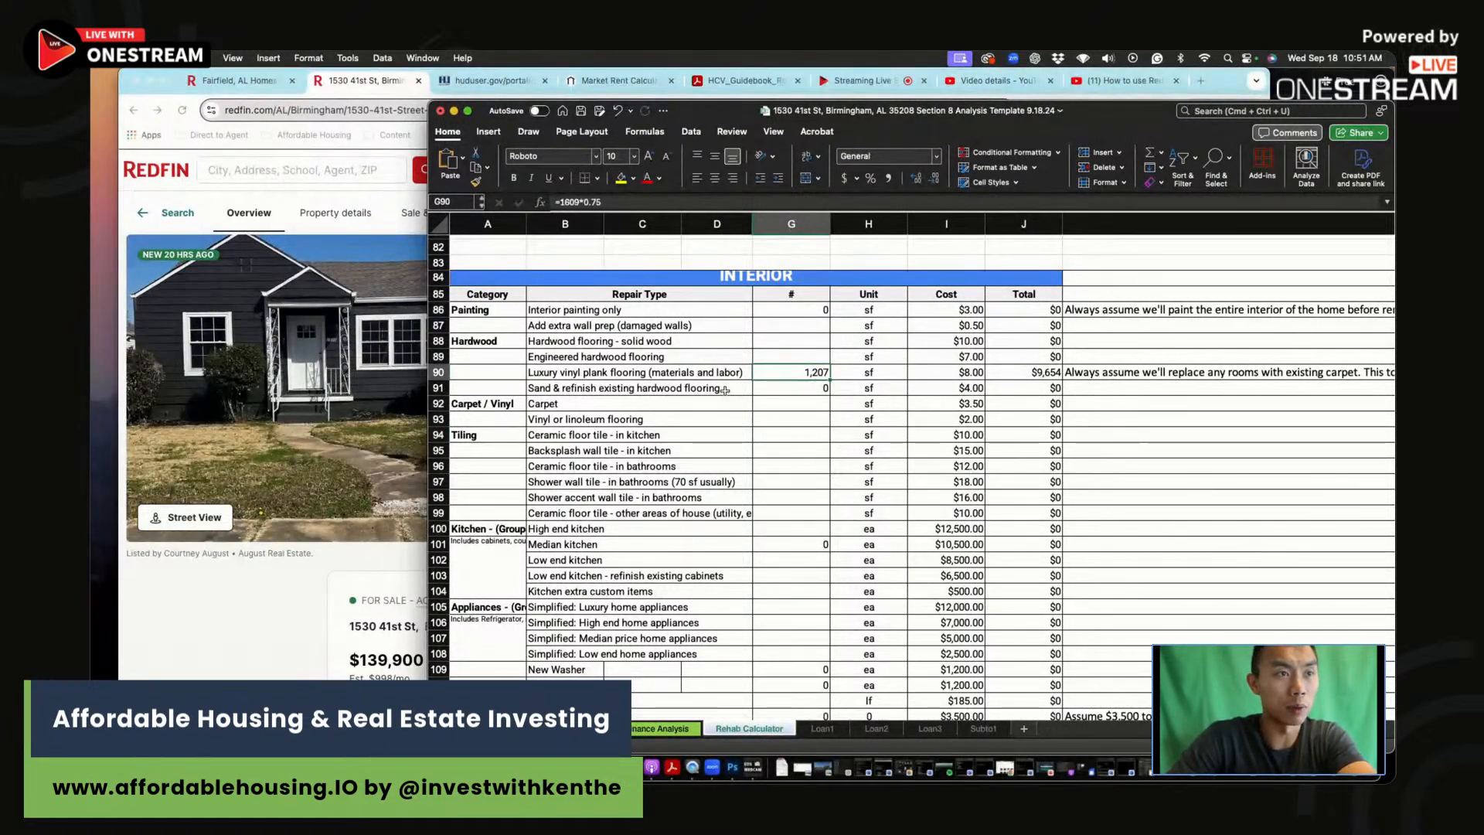
{"action": "key", "text": "Return"}
{"action": "scroll", "coordinate": [768, 356], "scroll_direction": "up", "scroll_amount": 20}
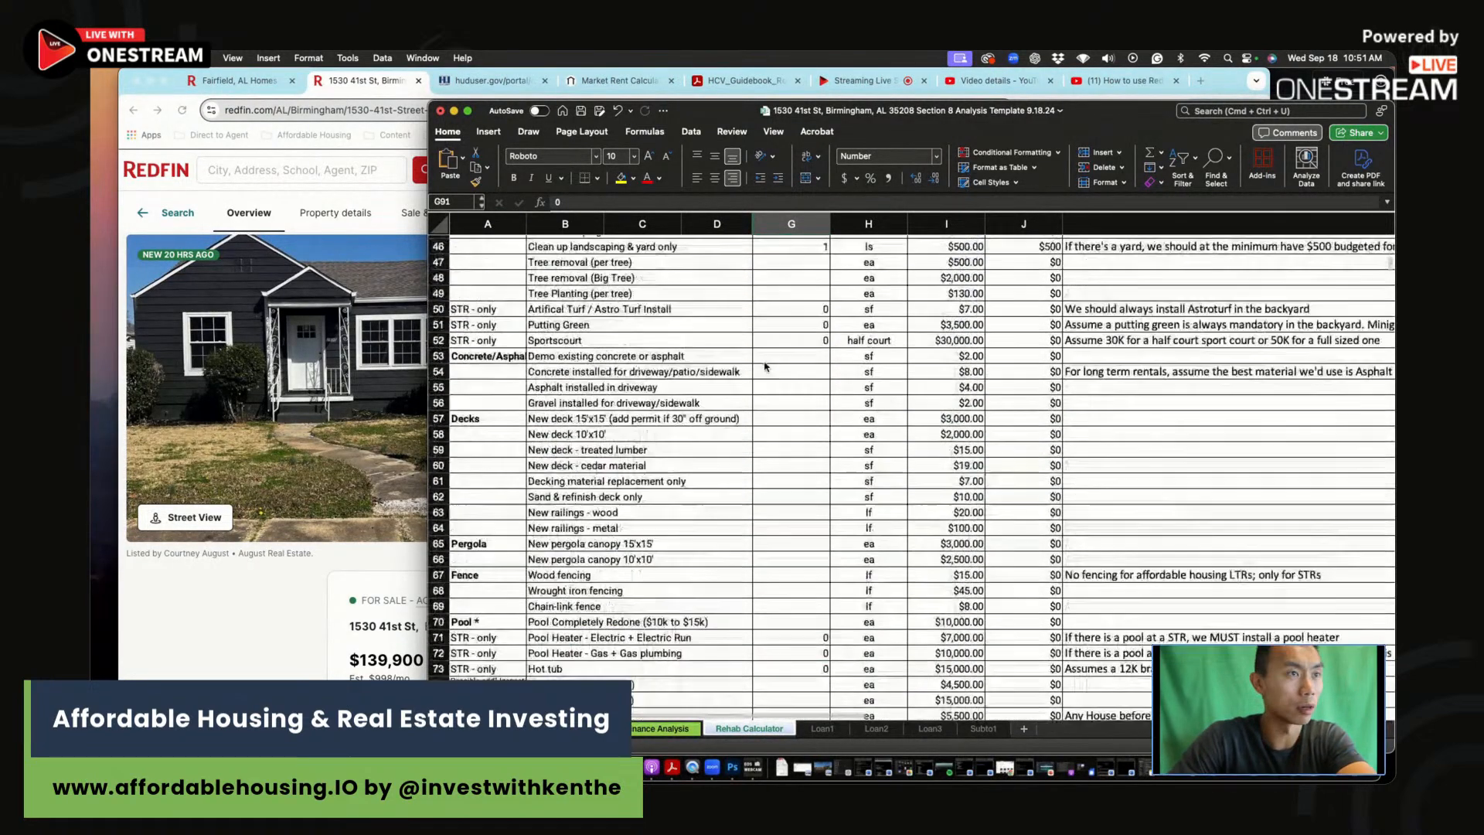
{"action": "left_click", "coordinate": [782, 334]}
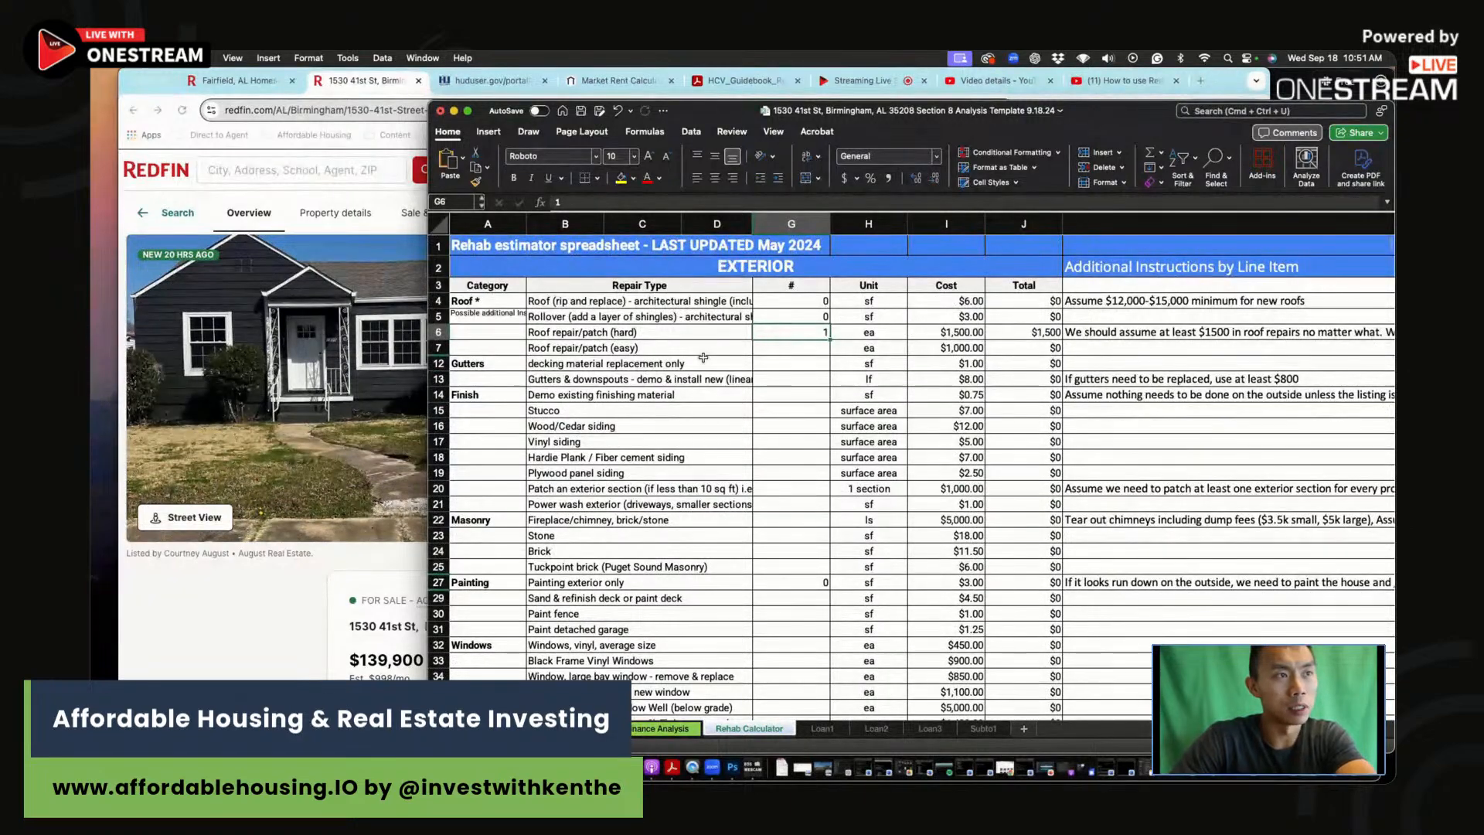
{"action": "left_click", "coordinate": [438, 332]}
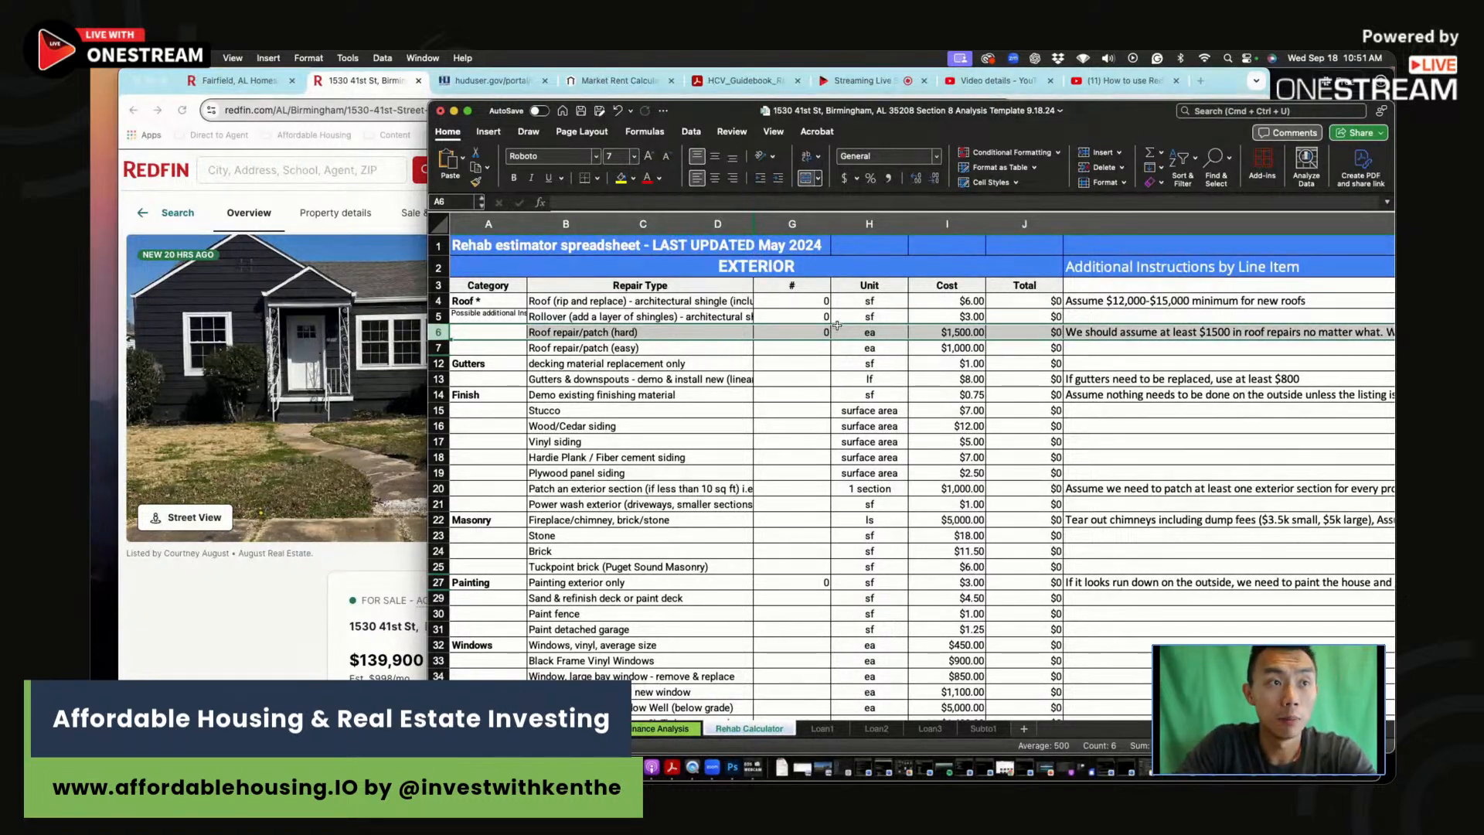
{"action": "left_click", "coordinate": [803, 333]}
{"action": "left_click", "coordinate": [804, 583]}
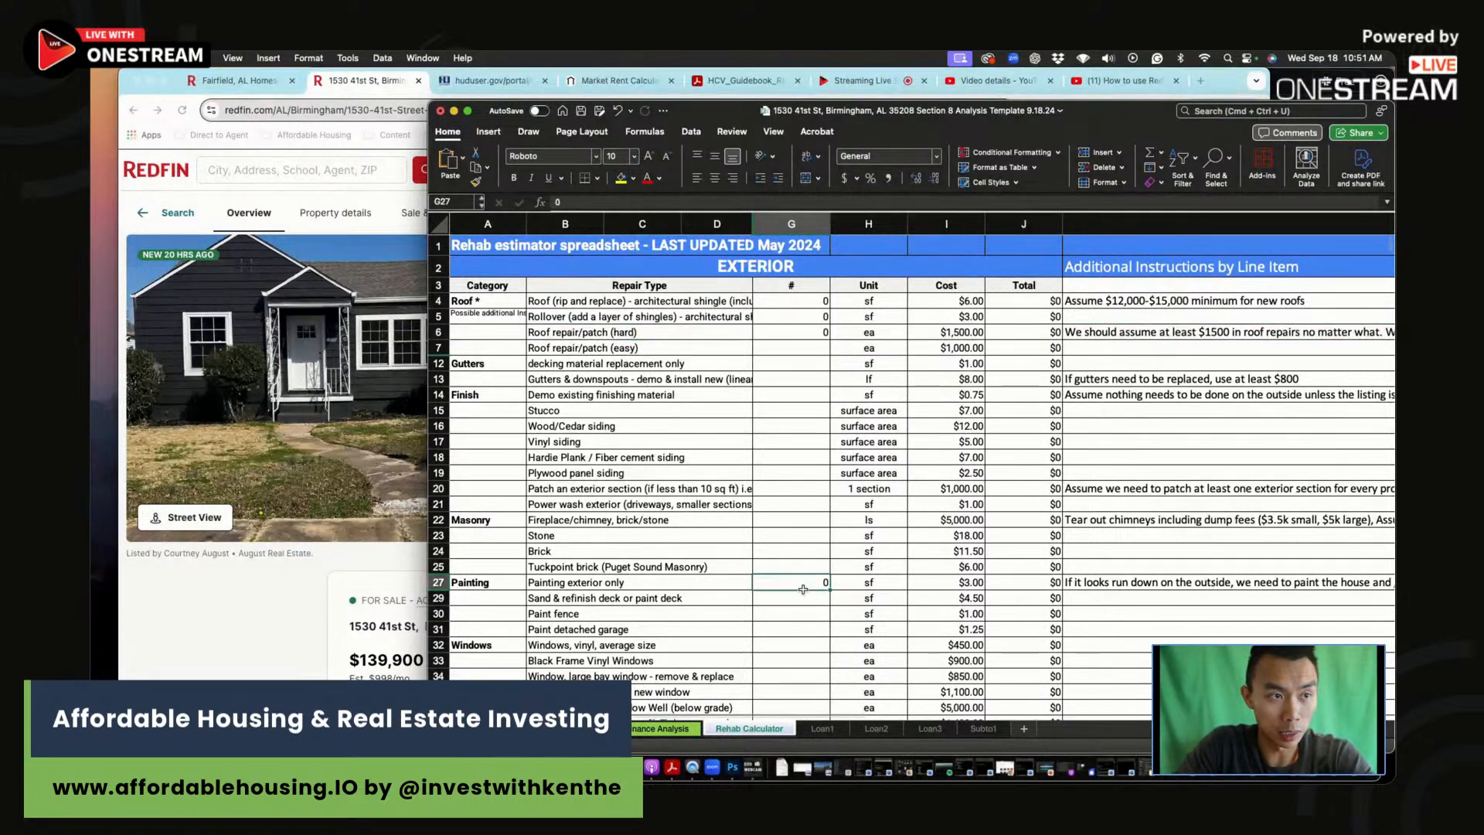
{"action": "scroll", "coordinate": [803, 589], "scroll_direction": "down", "scroll_amount": 5}
{"action": "scroll", "coordinate": [803, 588], "scroll_direction": "down", "scroll_amount": 9}
{"action": "mouse_move", "coordinate": [804, 357]}
{"action": "left_mouse_down"}
{"action": "mouse_move", "coordinate": [1014, 343]}
{"action": "mouse_move", "coordinate": [796, 358]}
{"action": "left_mouse_up"}
{"action": "scroll", "coordinate": [781, 474], "scroll_direction": "down", "scroll_amount": 13}
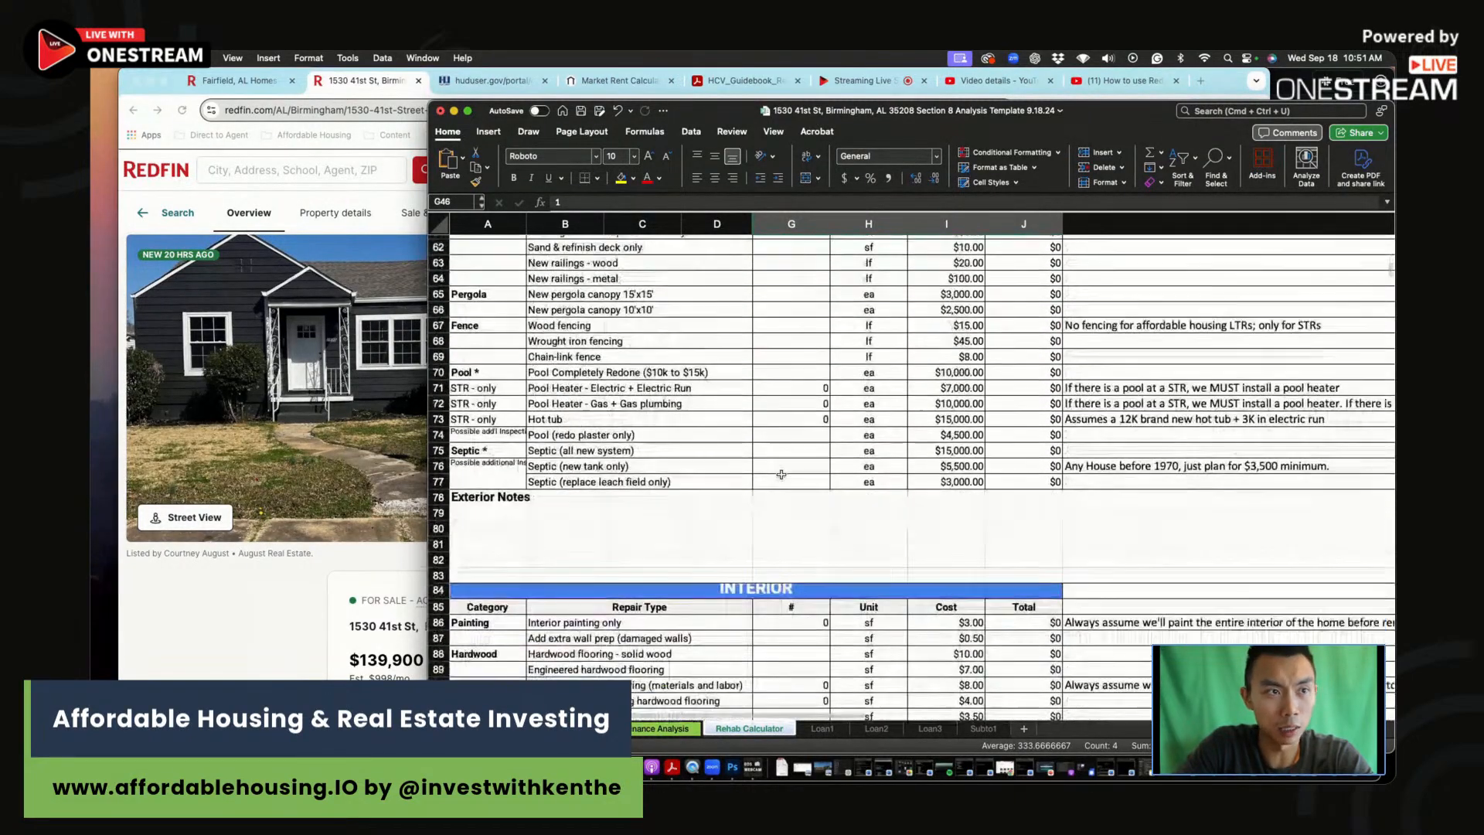
Step: Set interior painting to 200 sf after checking the listing photos
{"action": "left_click", "coordinate": [796, 372]}
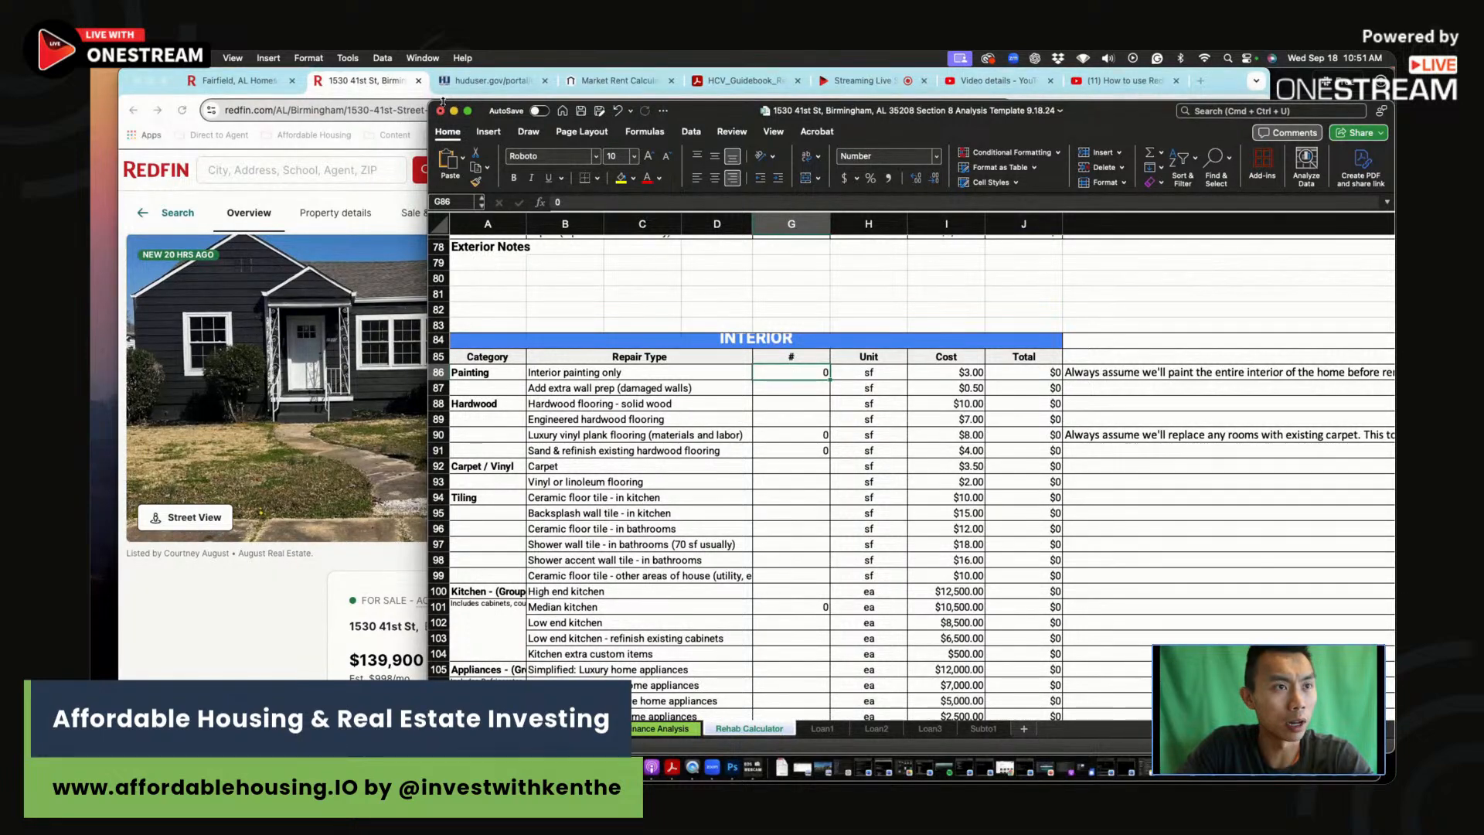
{"action": "left_click_drag", "start_coordinate": [441, 99], "coordinate": [573, 69]}
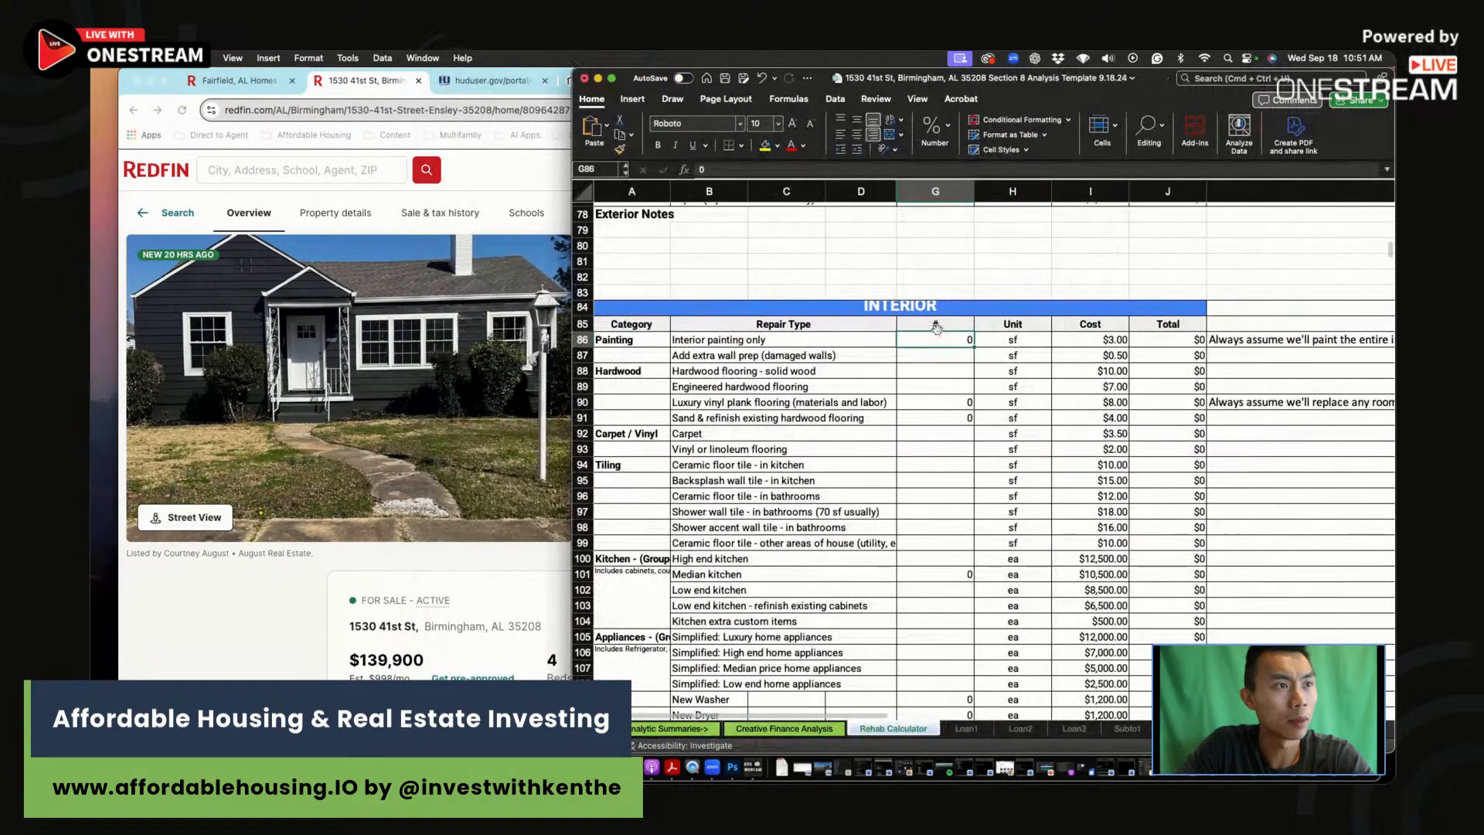
{"action": "type", "text": "200"}
{"action": "key", "text": "Return"}
{"action": "scroll", "coordinate": [993, 431], "scroll_direction": "down", "scroll_amount": 6}
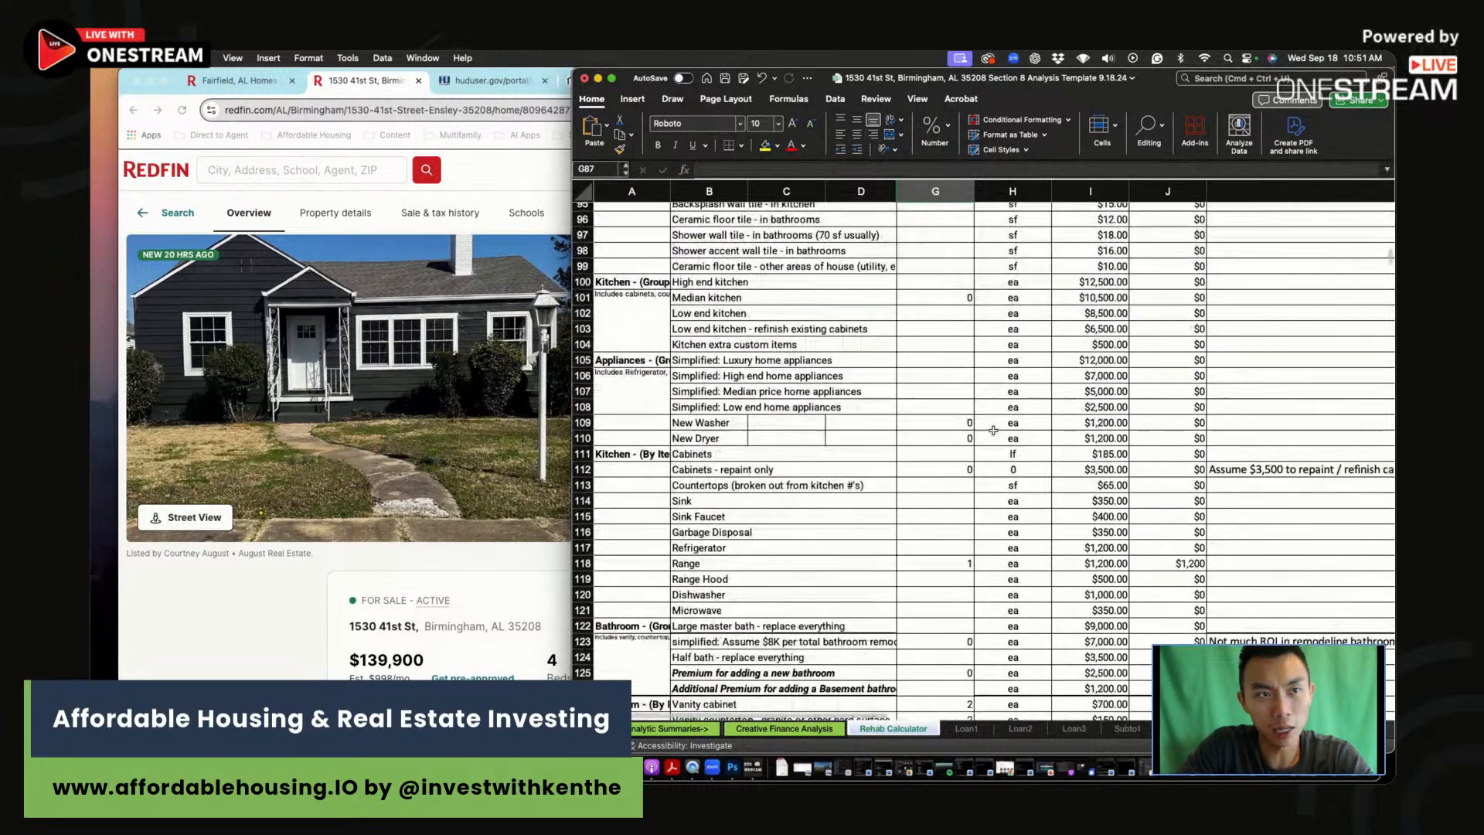
{"action": "scroll", "coordinate": [993, 430], "scroll_direction": "down", "scroll_amount": 1}
{"action": "left_click", "coordinate": [540, 595]}
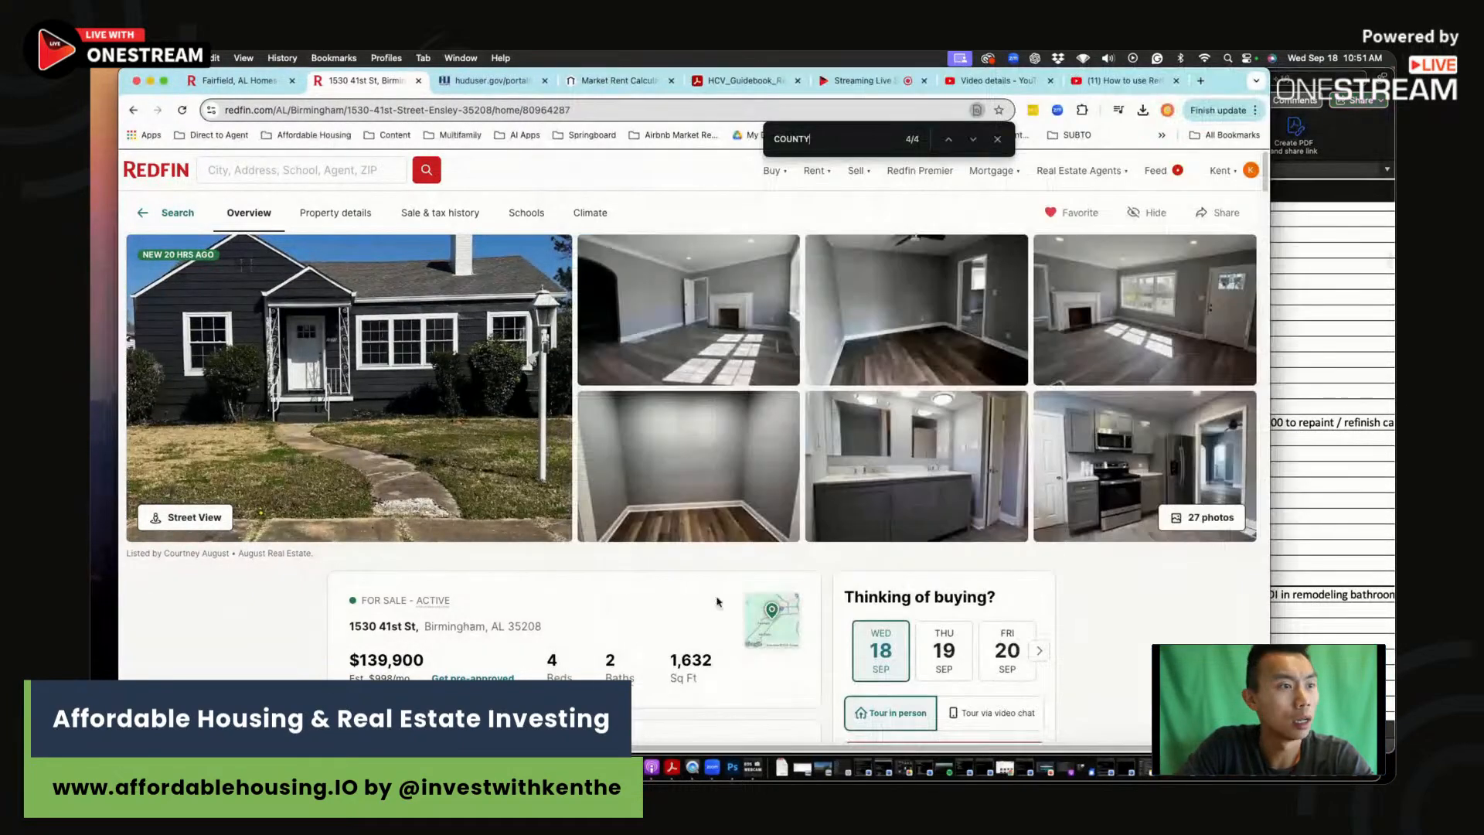
{"action": "left_click", "coordinate": [1364, 473]}
Step: Zero out the range, vanity cabinet, vanity countertop and vanity mirror quantities
{"action": "left_click", "coordinate": [932, 517]}
{"action": "type", "text": "0"}
{"action": "key", "text": "Return"}
{"action": "scroll", "coordinate": [932, 523], "scroll_direction": "down", "scroll_amount": 3}
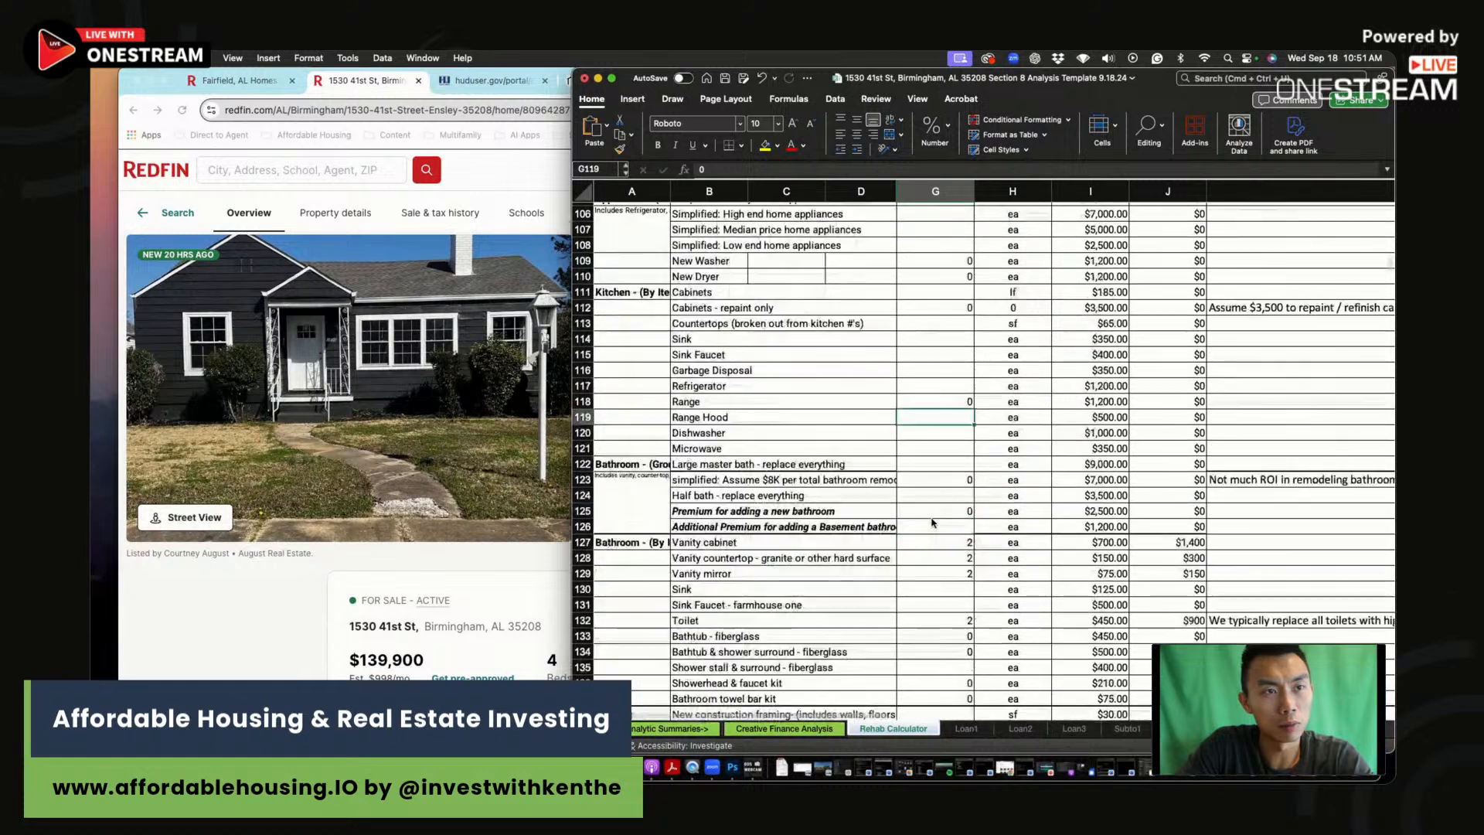
{"action": "left_click", "coordinate": [947, 542]}
{"action": "type", "text": "0"}
{"action": "key", "text": "Return"}
{"action": "type", "text": "2"}
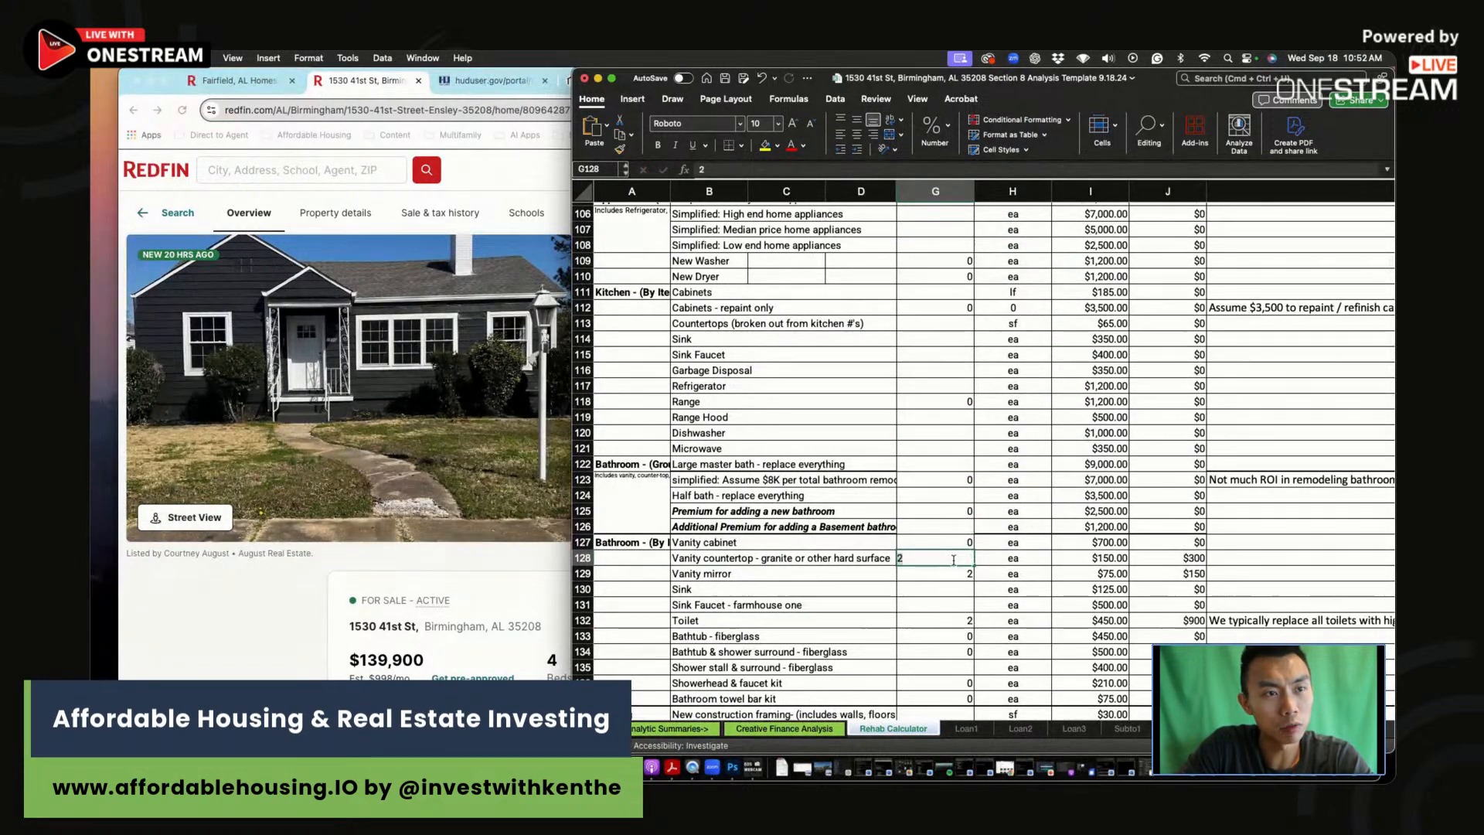
{"action": "type", "text": "0"}
{"action": "key", "text": "Return"}
{"action": "type", "text": "0"}
{"action": "key", "text": "Return"}
{"action": "left_click", "coordinate": [961, 620]}
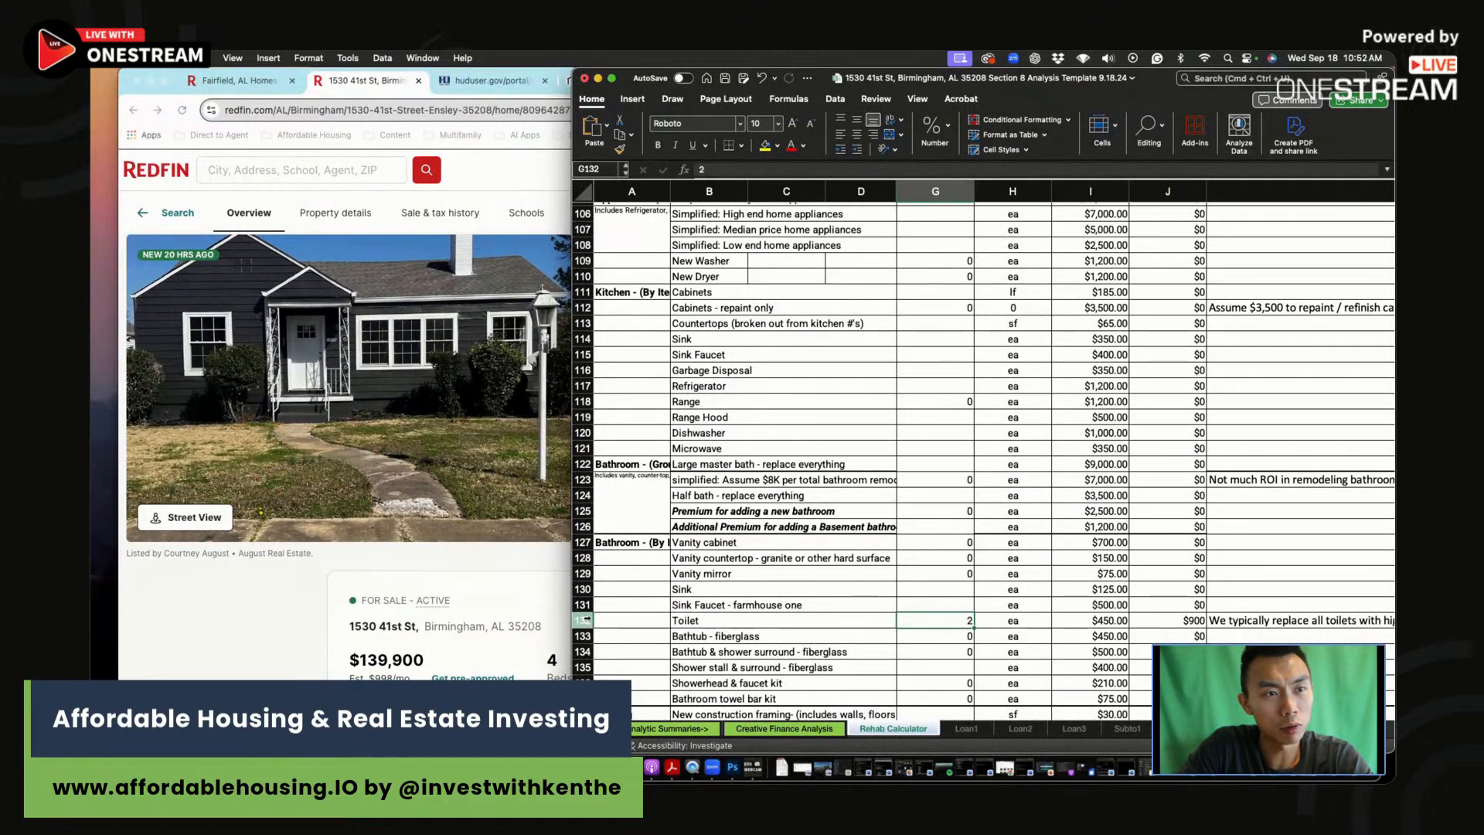
{"action": "left_click", "coordinate": [584, 619]}
Step: Confirm Total Repairs is $2,400 and return to the Creative Finance Analysis sheet
{"action": "scroll", "coordinate": [1053, 594], "scroll_direction": "down", "scroll_amount": 10}
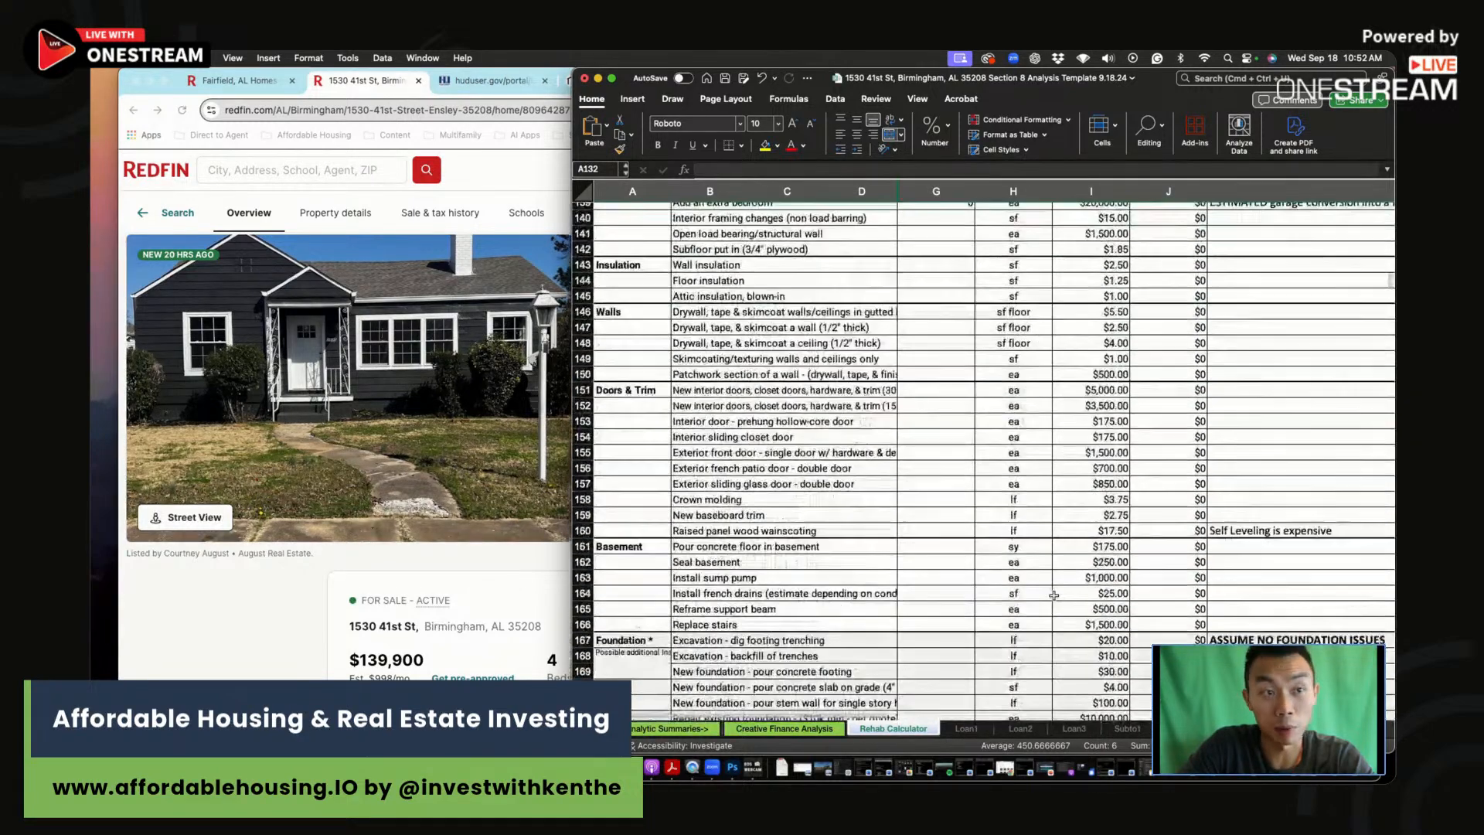
{"action": "scroll", "coordinate": [1053, 594], "scroll_direction": "down", "scroll_amount": 15}
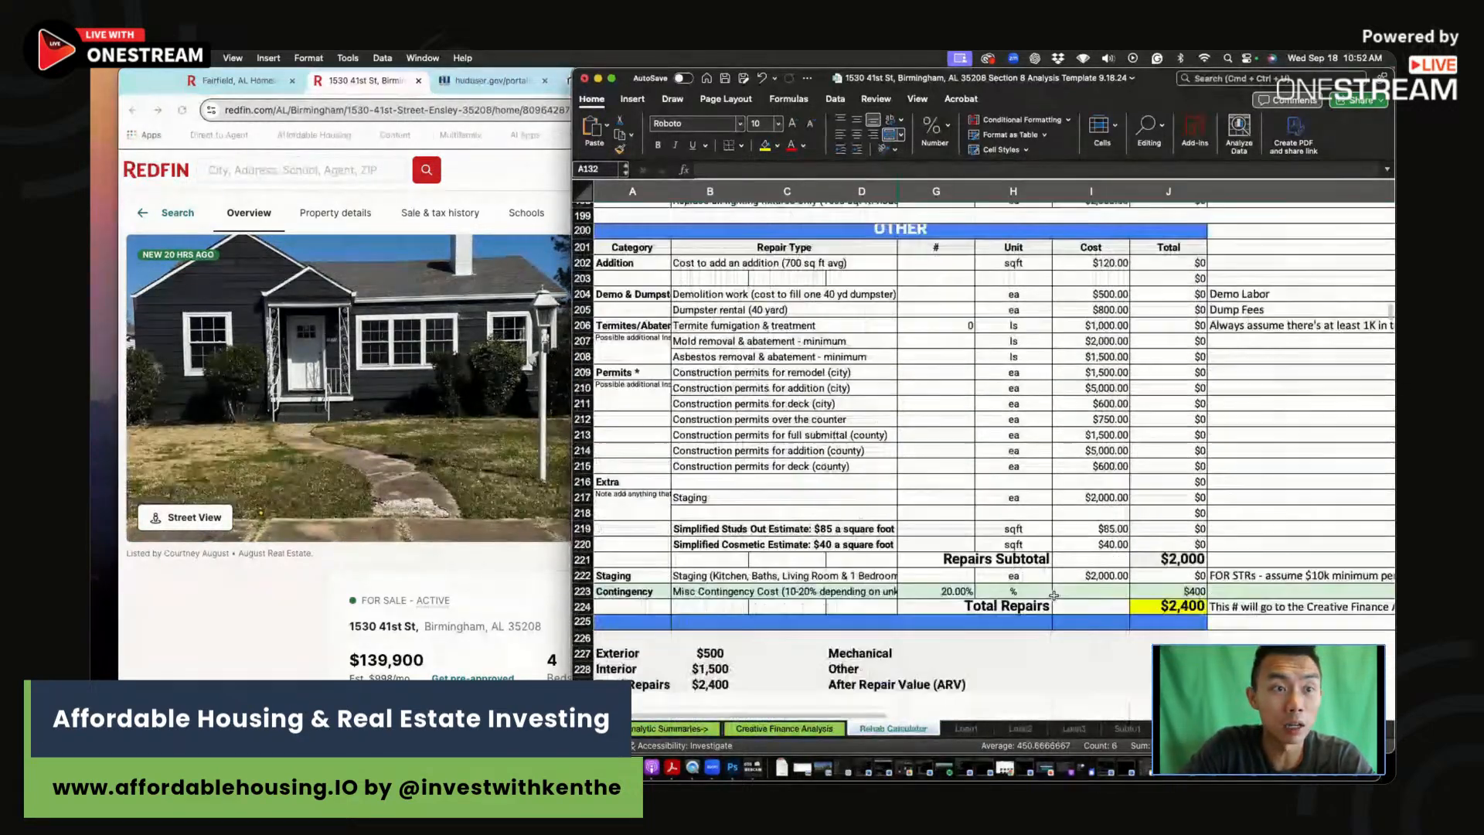
{"action": "scroll", "coordinate": [1053, 595], "scroll_direction": "down", "scroll_amount": 1}
{"action": "left_click", "coordinate": [1170, 564]}
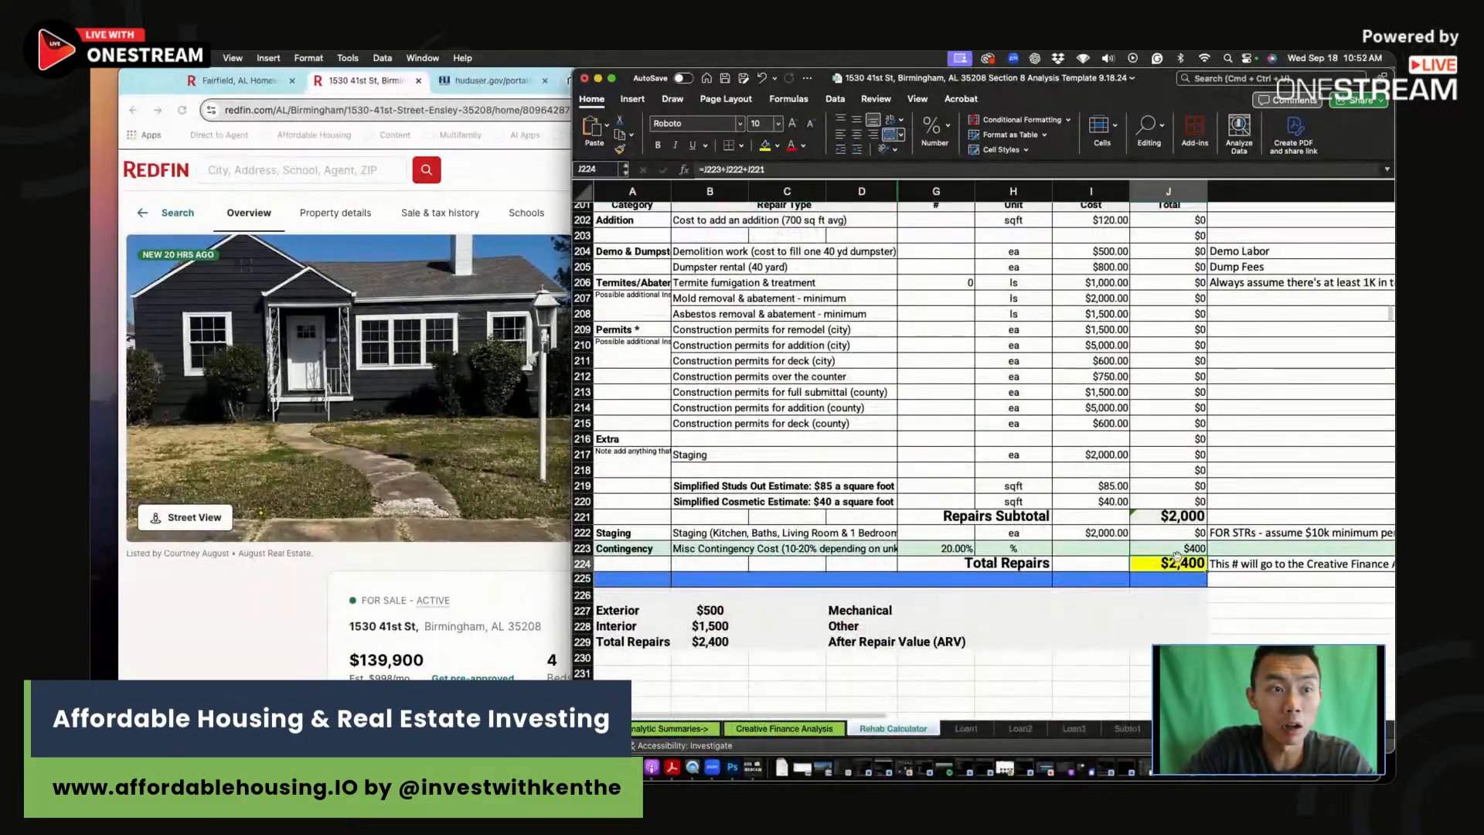
{"action": "left_click", "coordinate": [811, 730]}
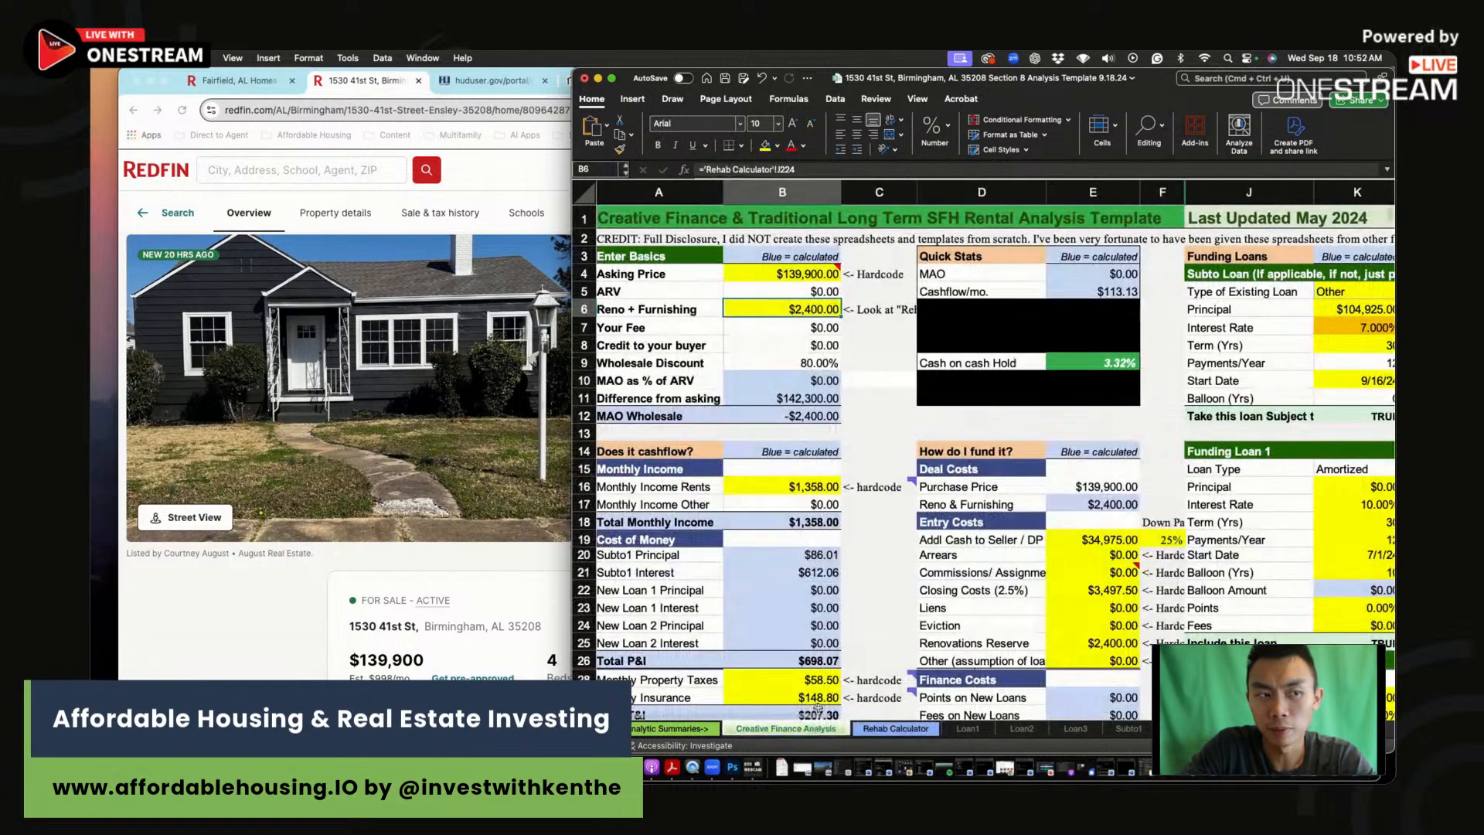
Step: Read Redfin's payment calculator: $177 property taxes and $108 homeowners insurance per month
{"action": "left_click", "coordinate": [877, 361]}
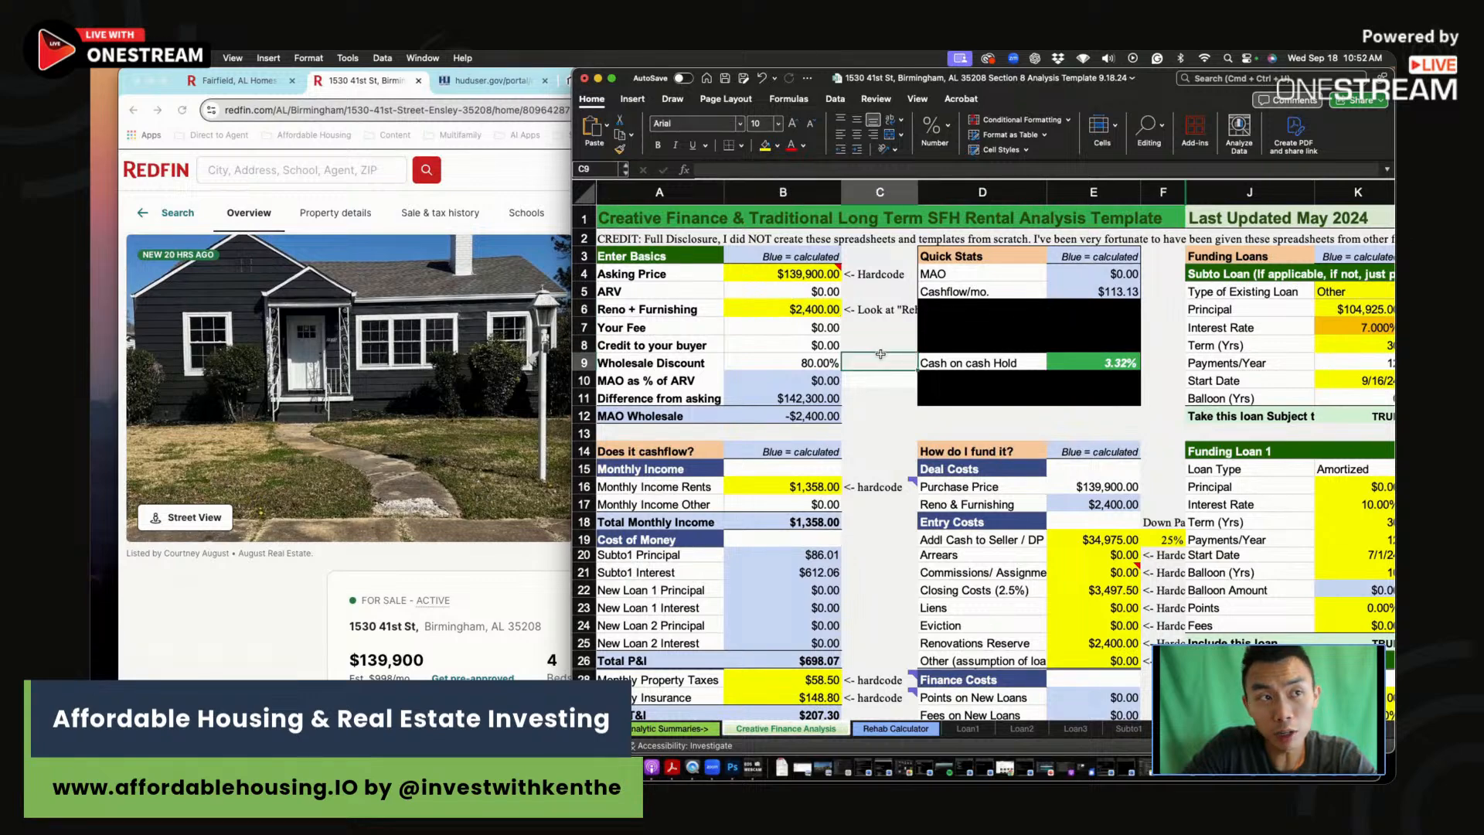
{"action": "scroll", "coordinate": [863, 477], "scroll_direction": "down", "scroll_amount": 2}
{"action": "scroll", "coordinate": [864, 477], "scroll_direction": "down", "scroll_amount": 3}
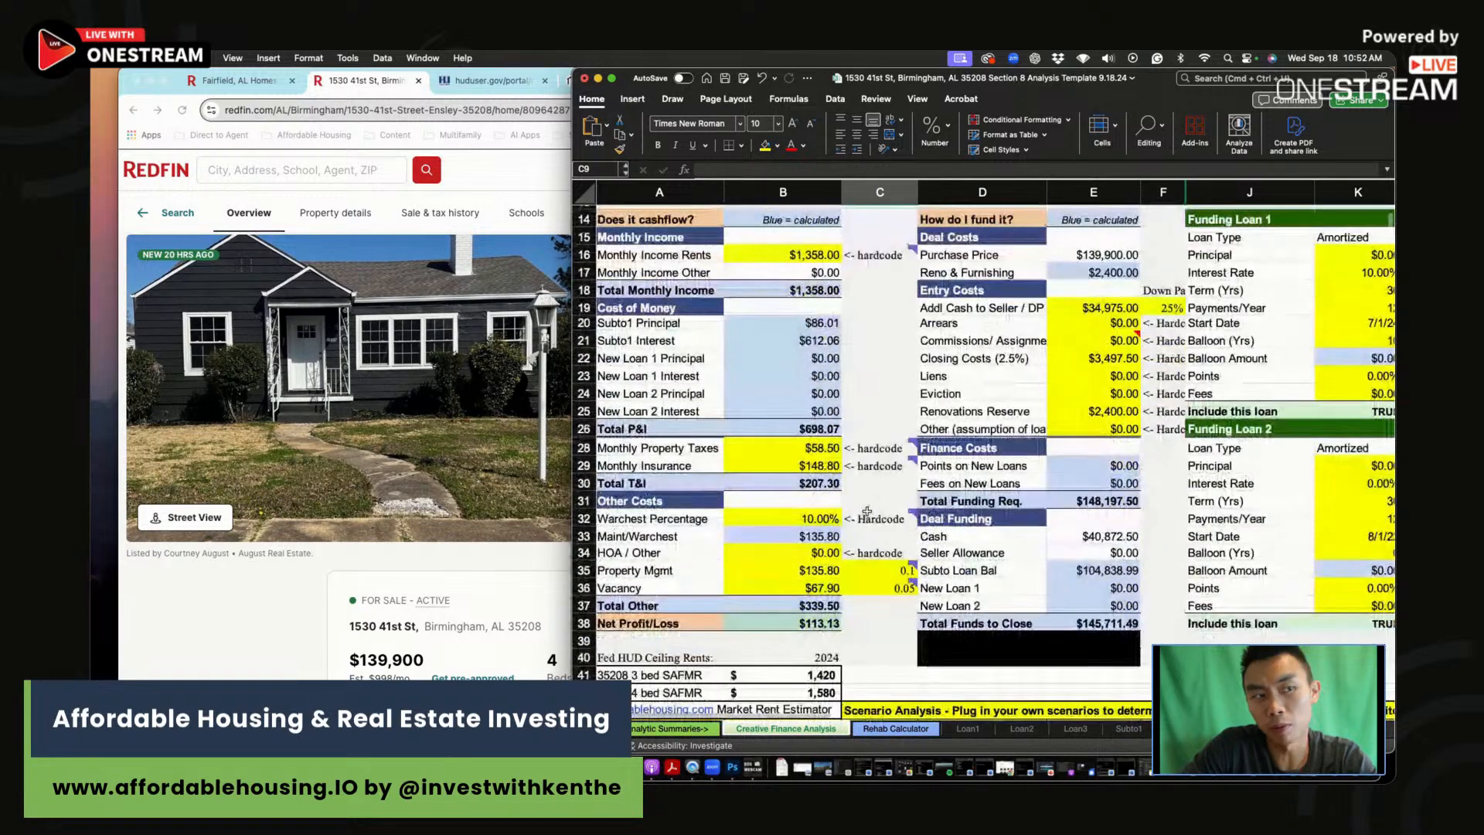
{"action": "left_click", "coordinate": [782, 447]}
{"action": "left_click", "coordinate": [236, 610]}
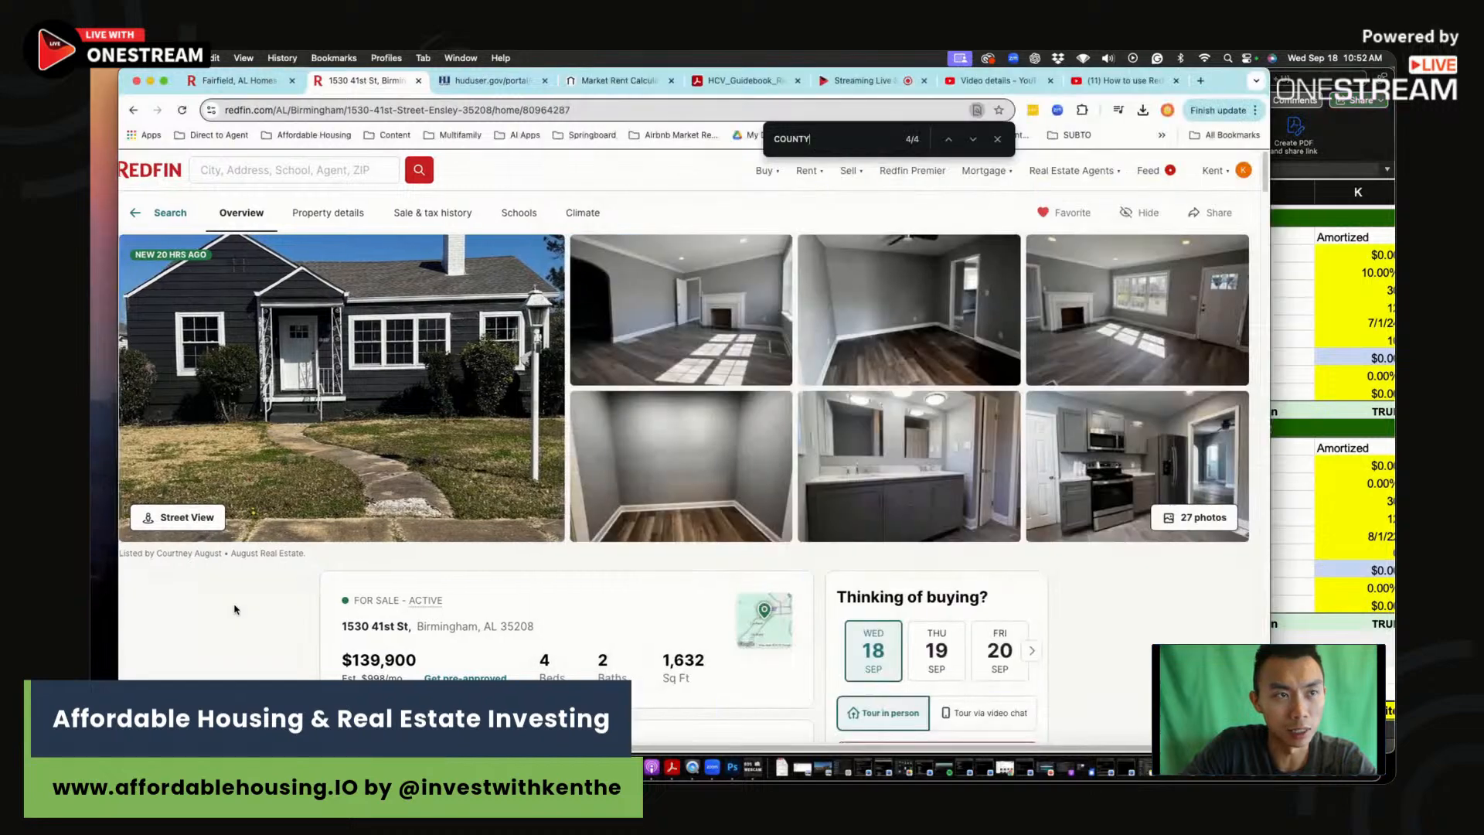
{"action": "scroll", "coordinate": [419, 538], "scroll_direction": "down", "scroll_amount": 10}
{"action": "scroll", "coordinate": [464, 521], "scroll_direction": "down", "scroll_amount": 10}
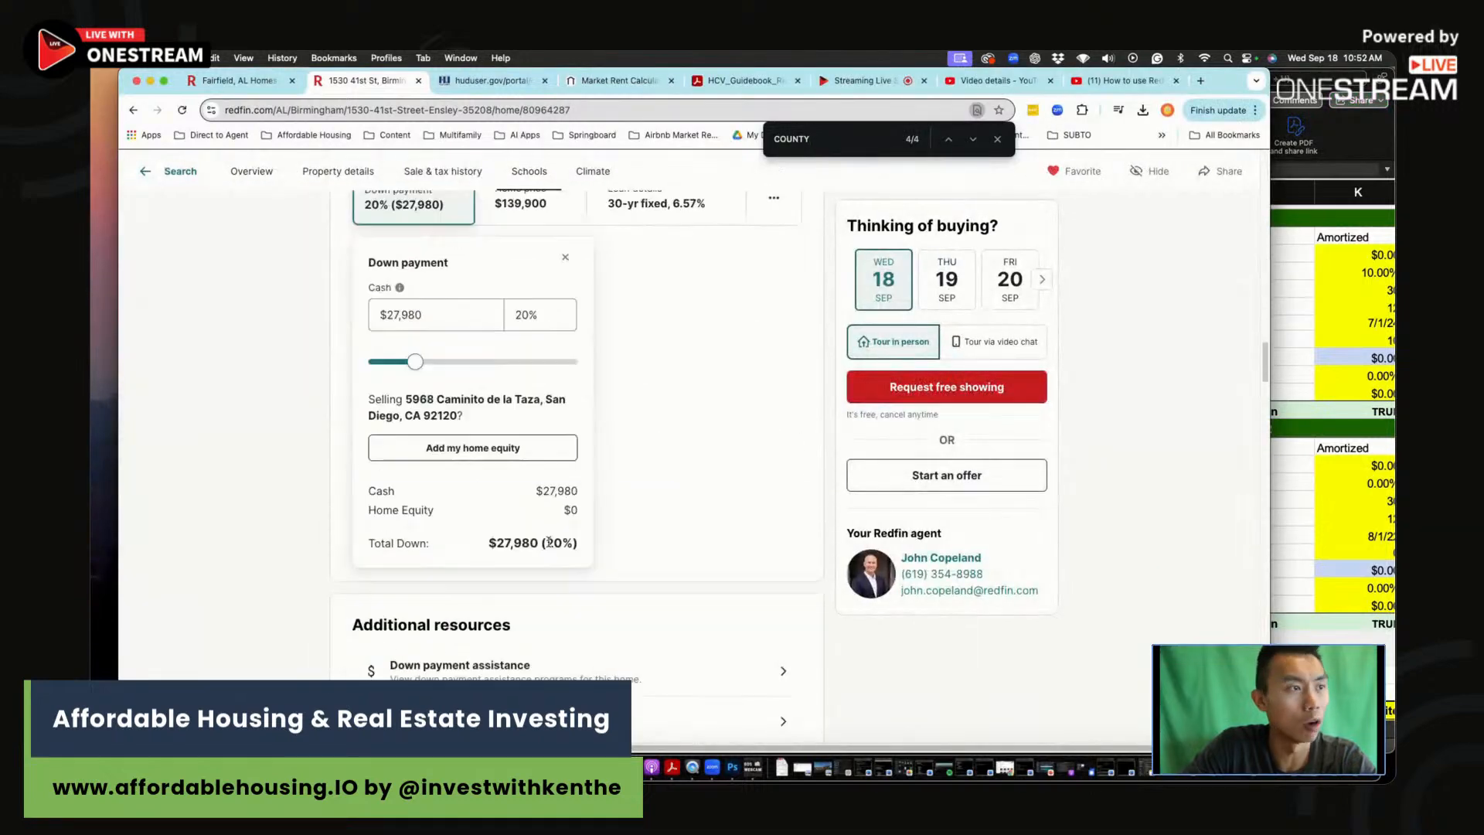
{"action": "scroll", "coordinate": [625, 463], "scroll_direction": "up", "scroll_amount": 4}
{"action": "scroll", "coordinate": [627, 452], "scroll_direction": "up", "scroll_amount": 2}
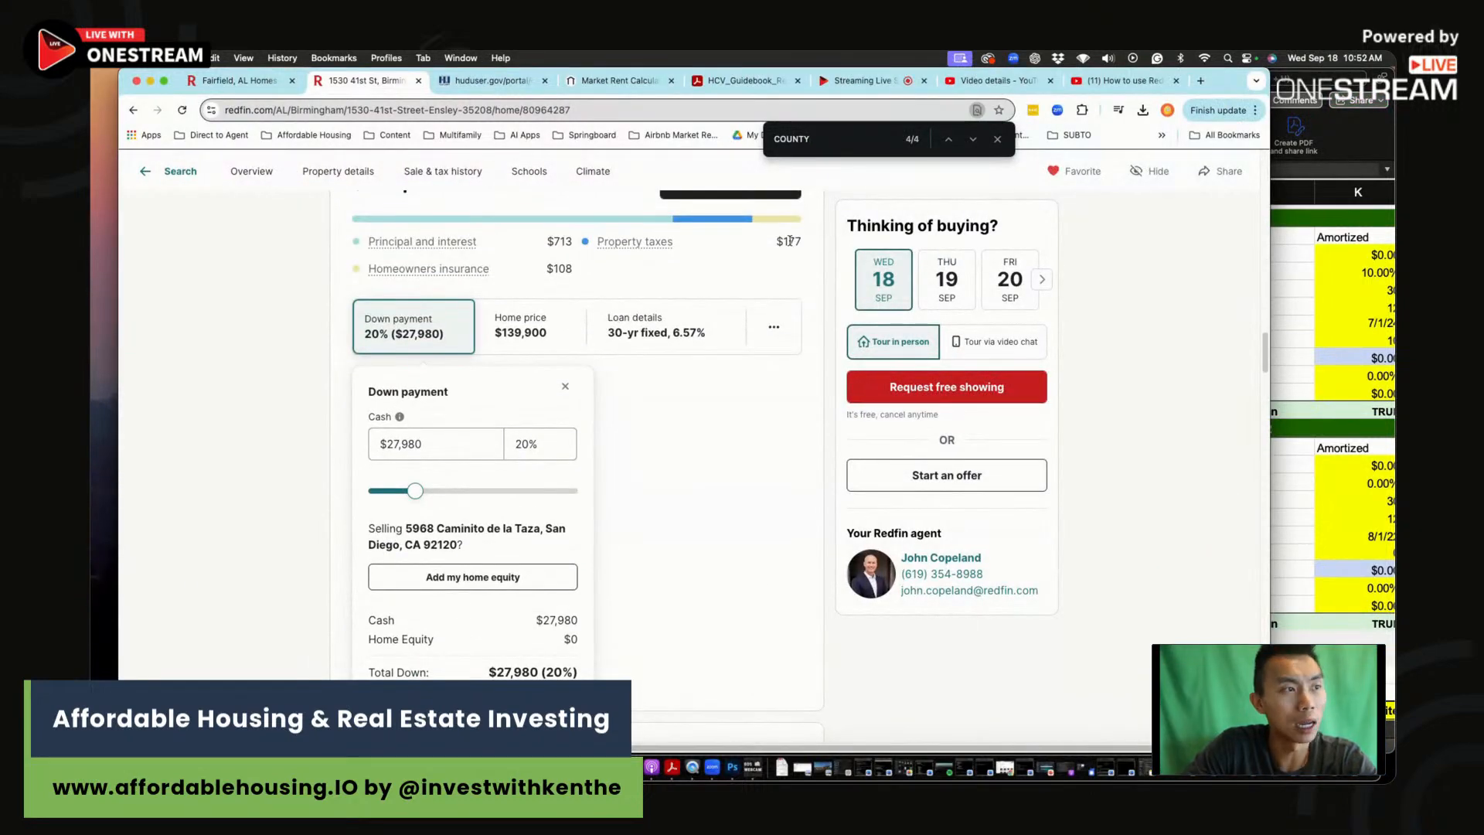
{"action": "key", "text": "super+Tab"}
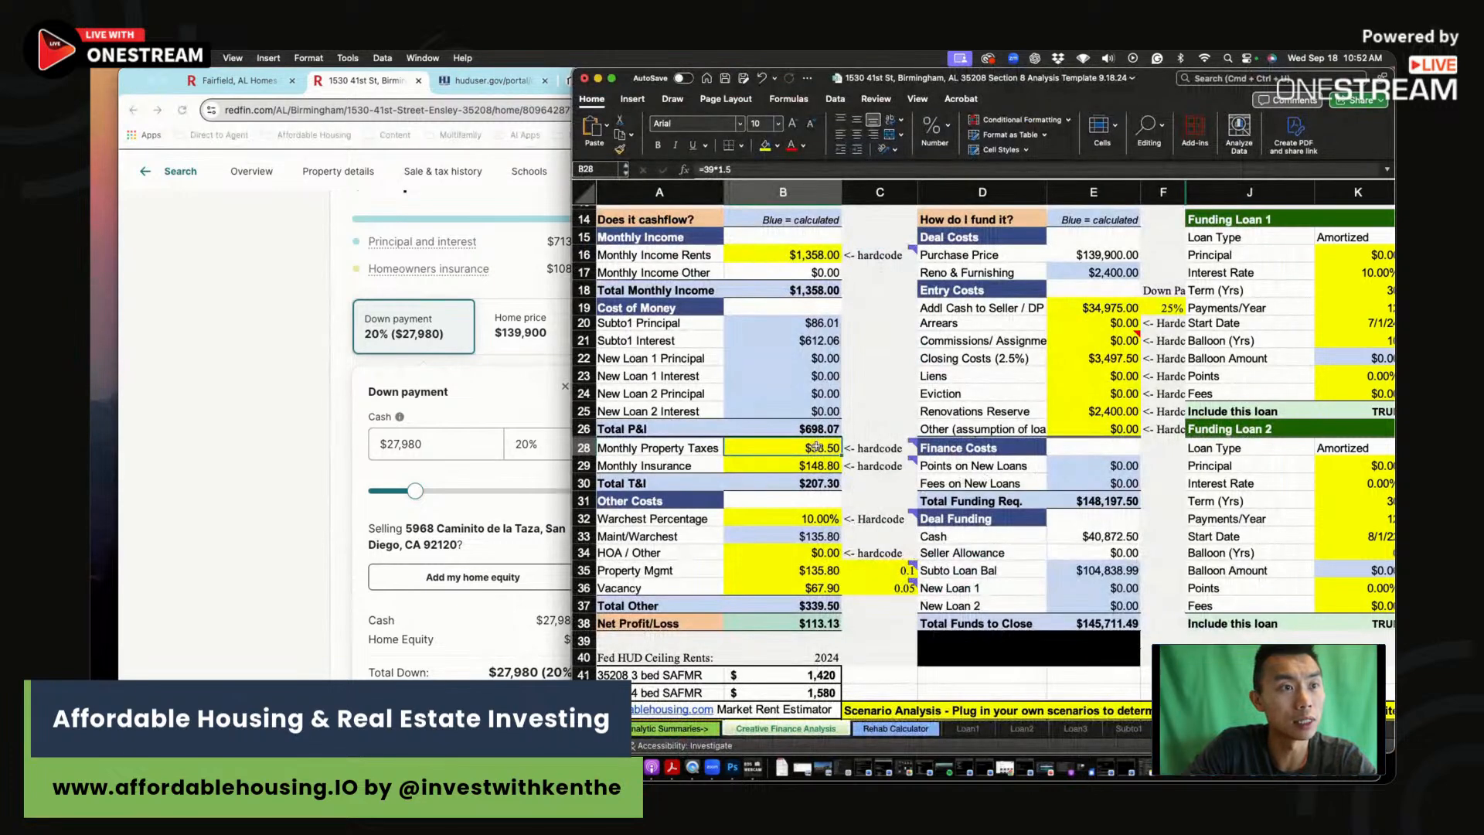
Step: Enter $177 as the monthly property taxes in B28
{"action": "type", "text": "177"}
{"action": "key", "text": "Return"}
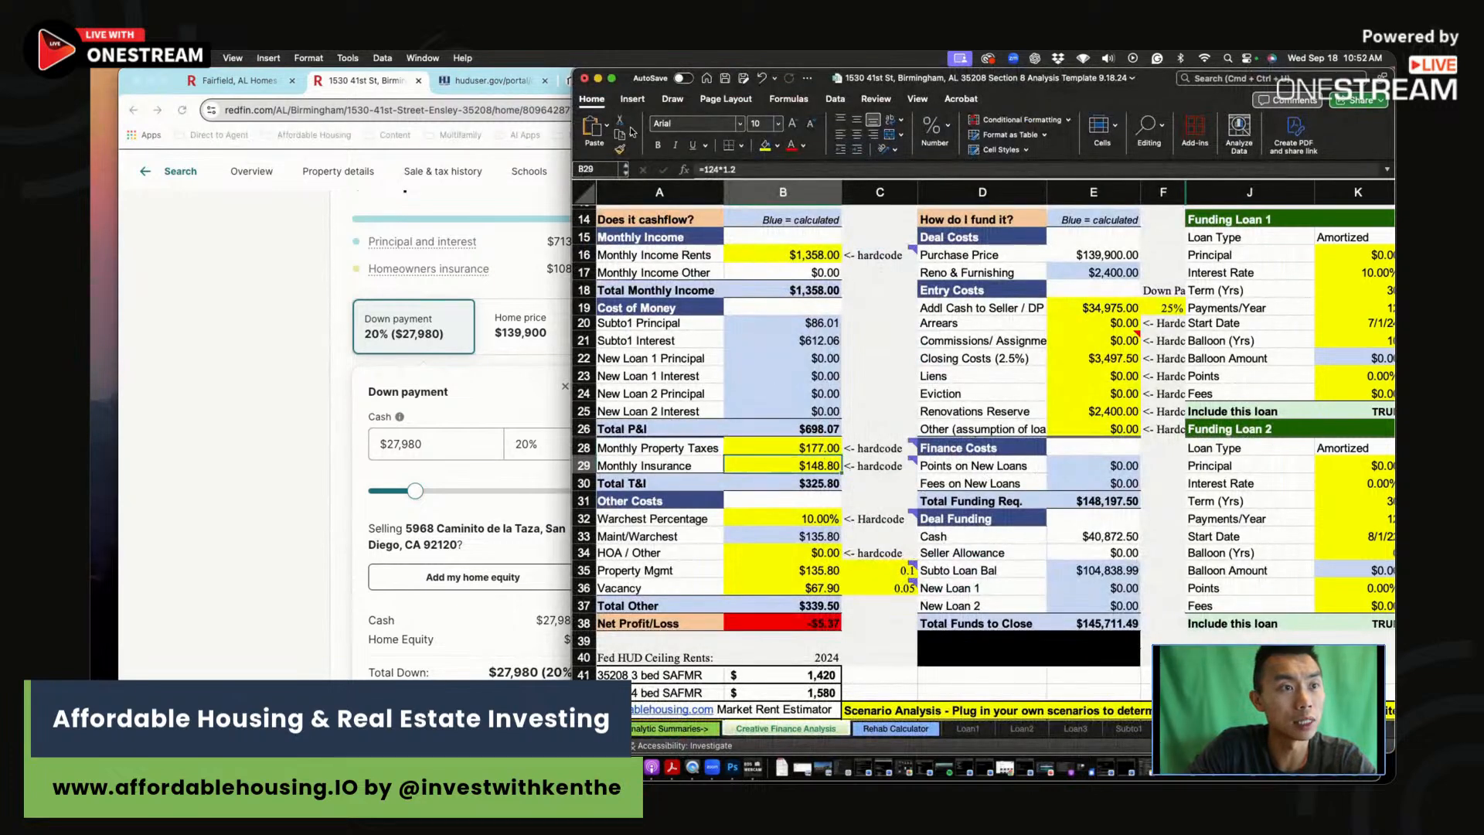
{"action": "left_click_drag", "start_coordinate": [573, 75], "coordinate": [627, 146]}
{"action": "left_click", "coordinate": [877, 444]}
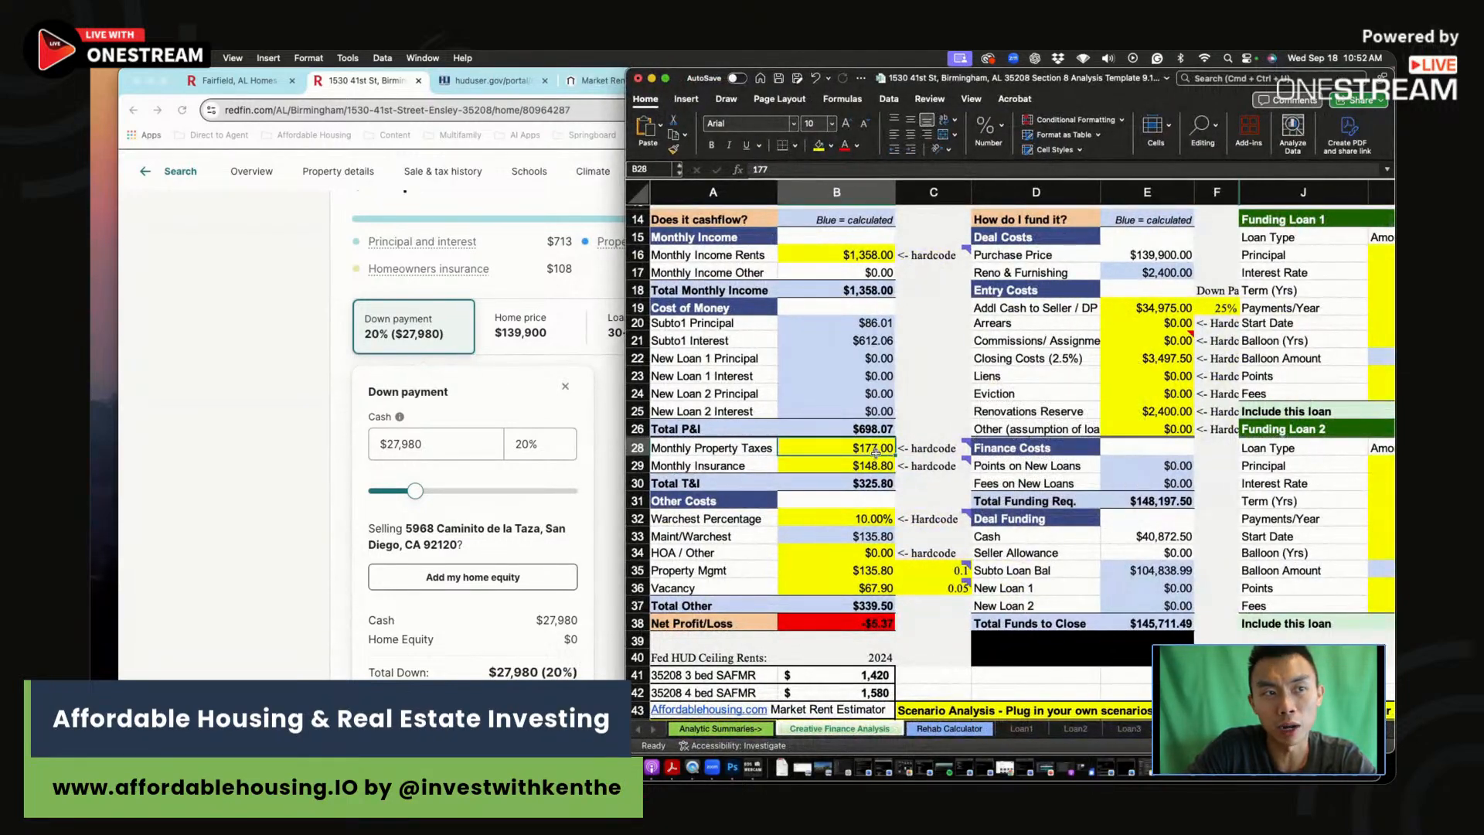
Step: Set monthly insurance to =108*1.2 ($129.60), leaving net profit at $13.83
{"action": "left_click", "coordinate": [874, 467]}
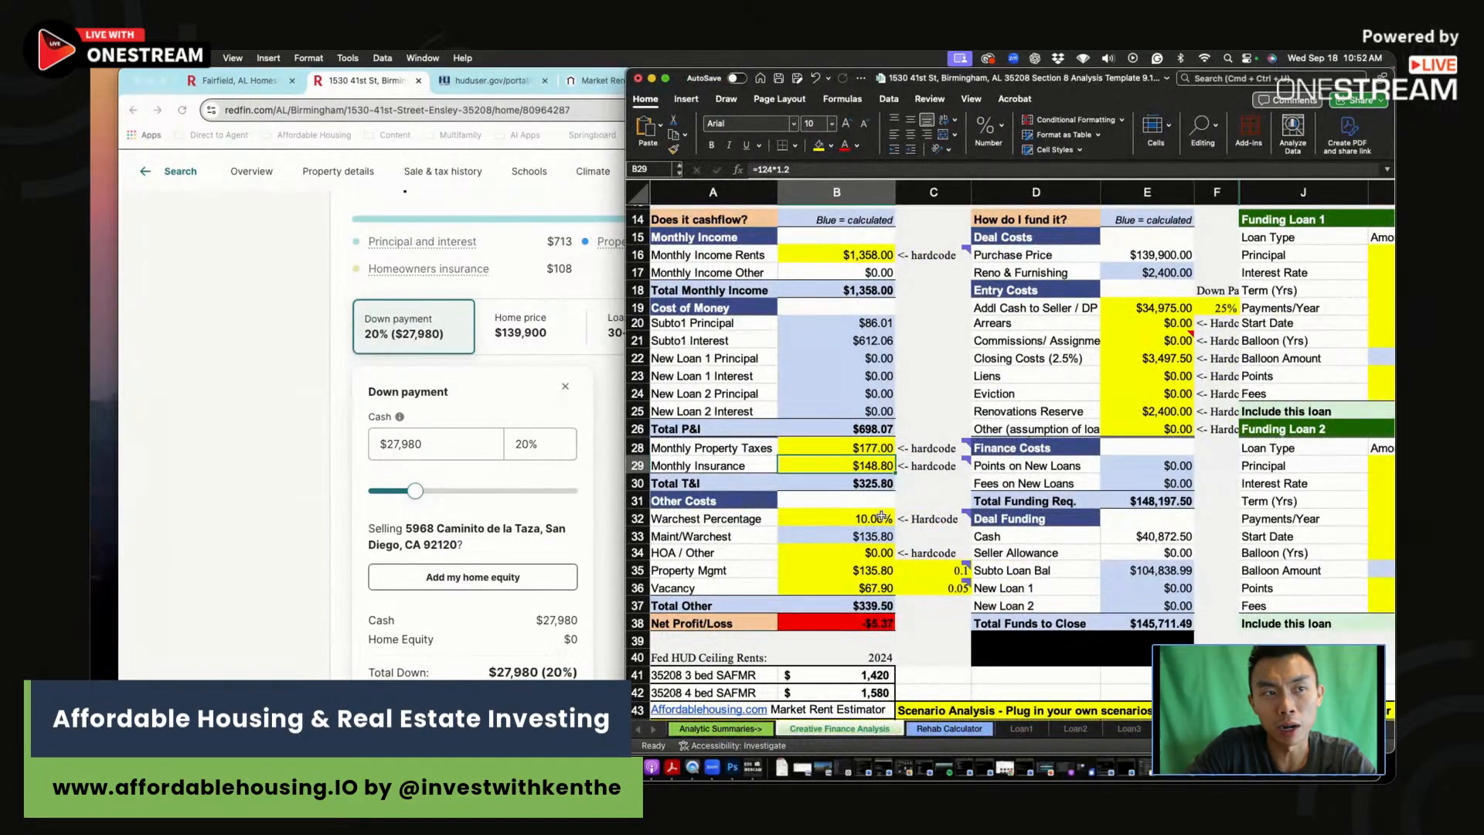
{"action": "type", "text": "=108*"}
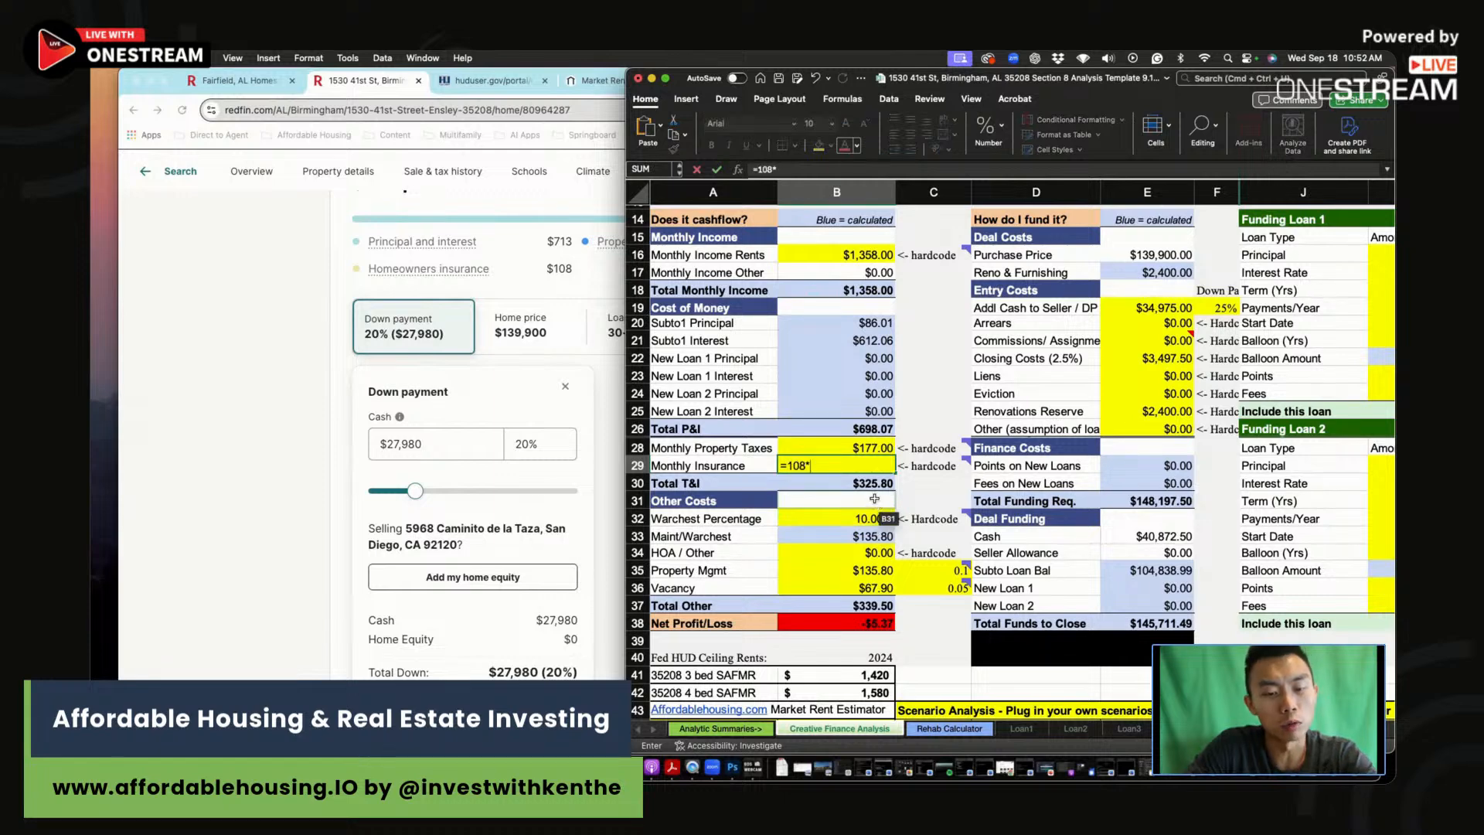
{"action": "type", "text": "1.2"}
{"action": "key", "text": "Return"}
{"action": "left_click", "coordinate": [870, 462]}
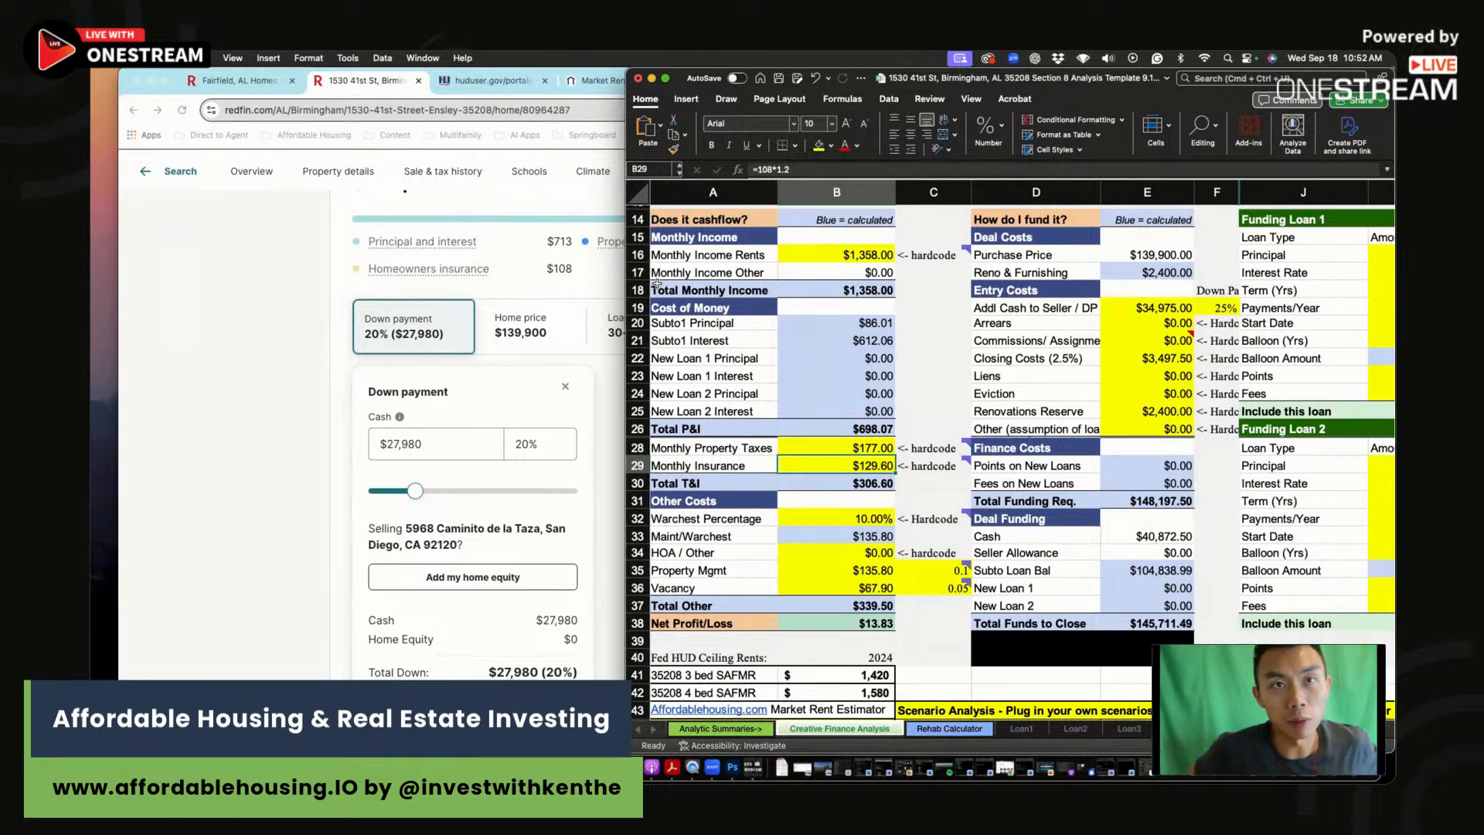
{"action": "left_click", "coordinate": [937, 392]}
{"action": "left_click", "coordinate": [876, 464]}
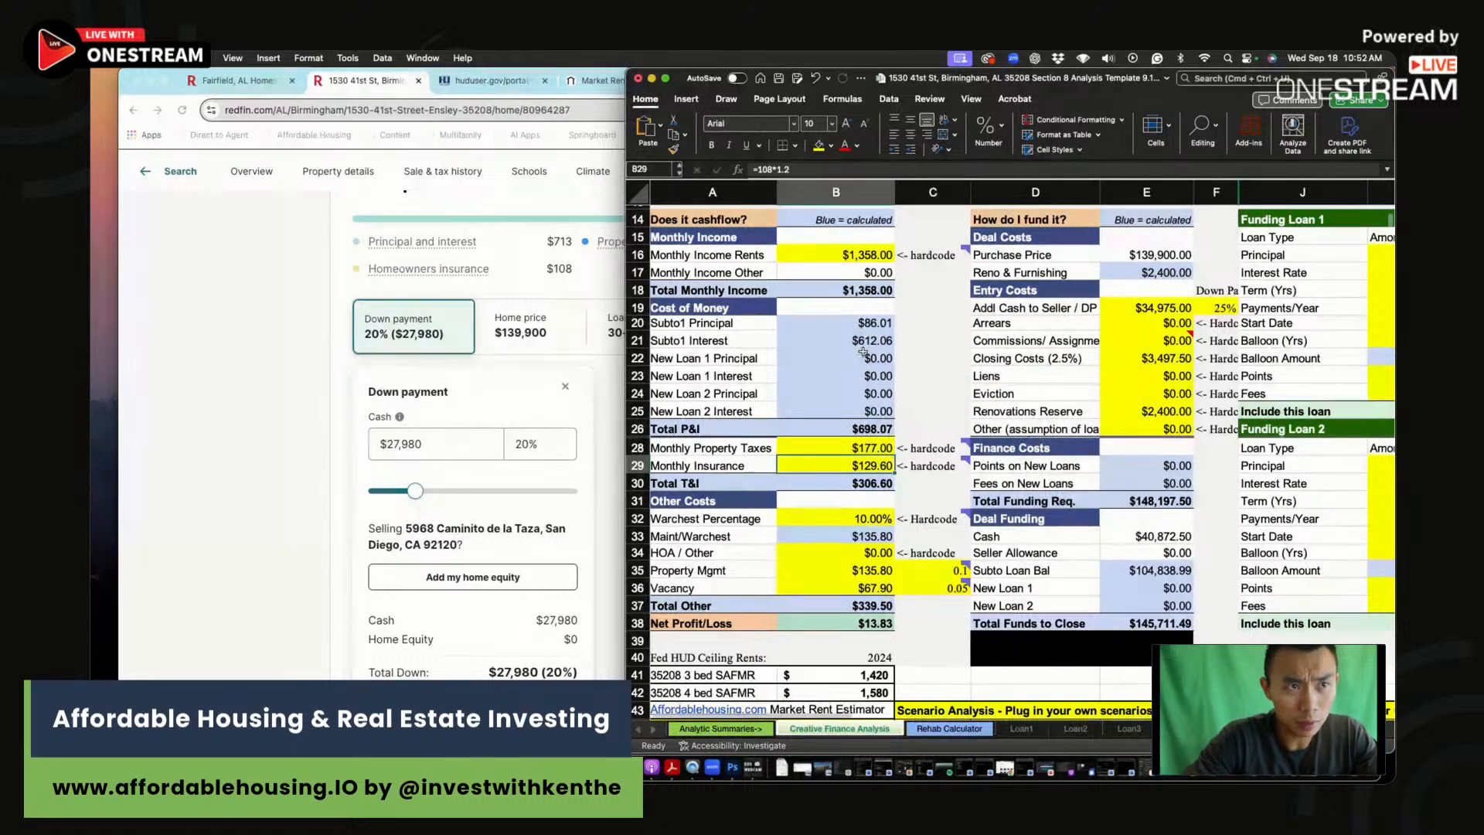
{"action": "left_click", "coordinate": [942, 328]}
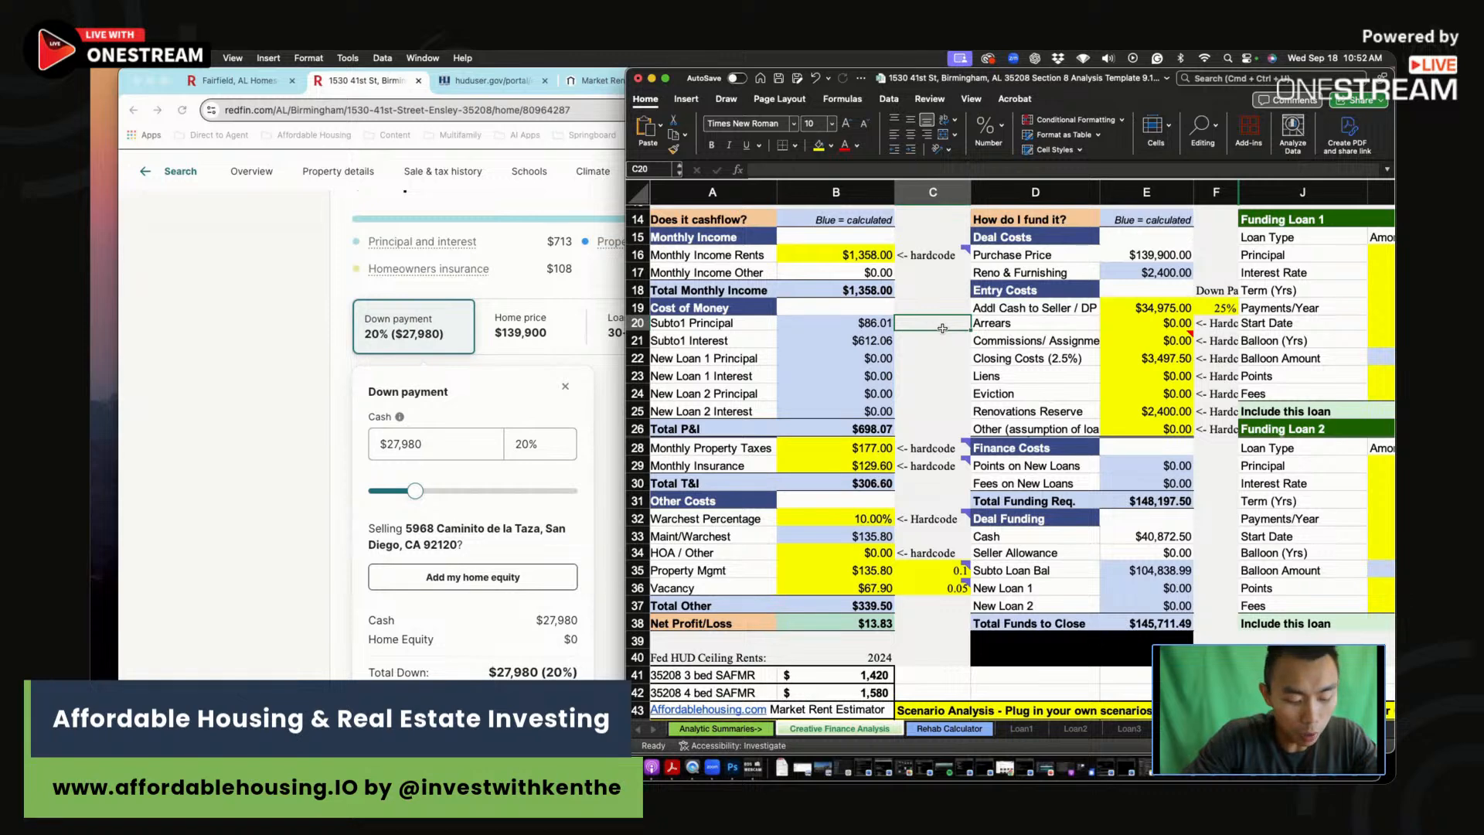
{"action": "left_click", "coordinate": [861, 457]}
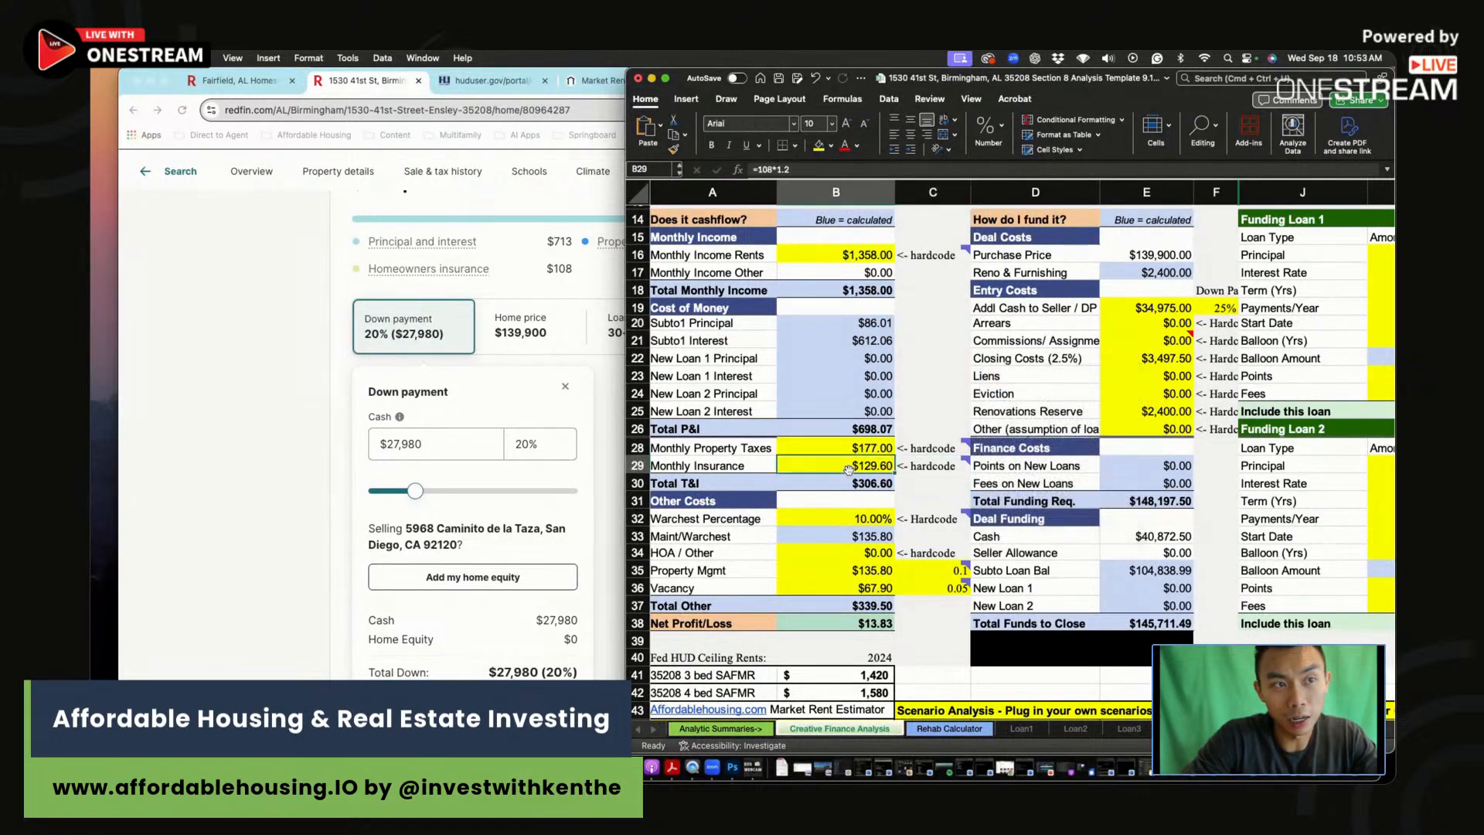
{"action": "left_click", "coordinate": [906, 500]}
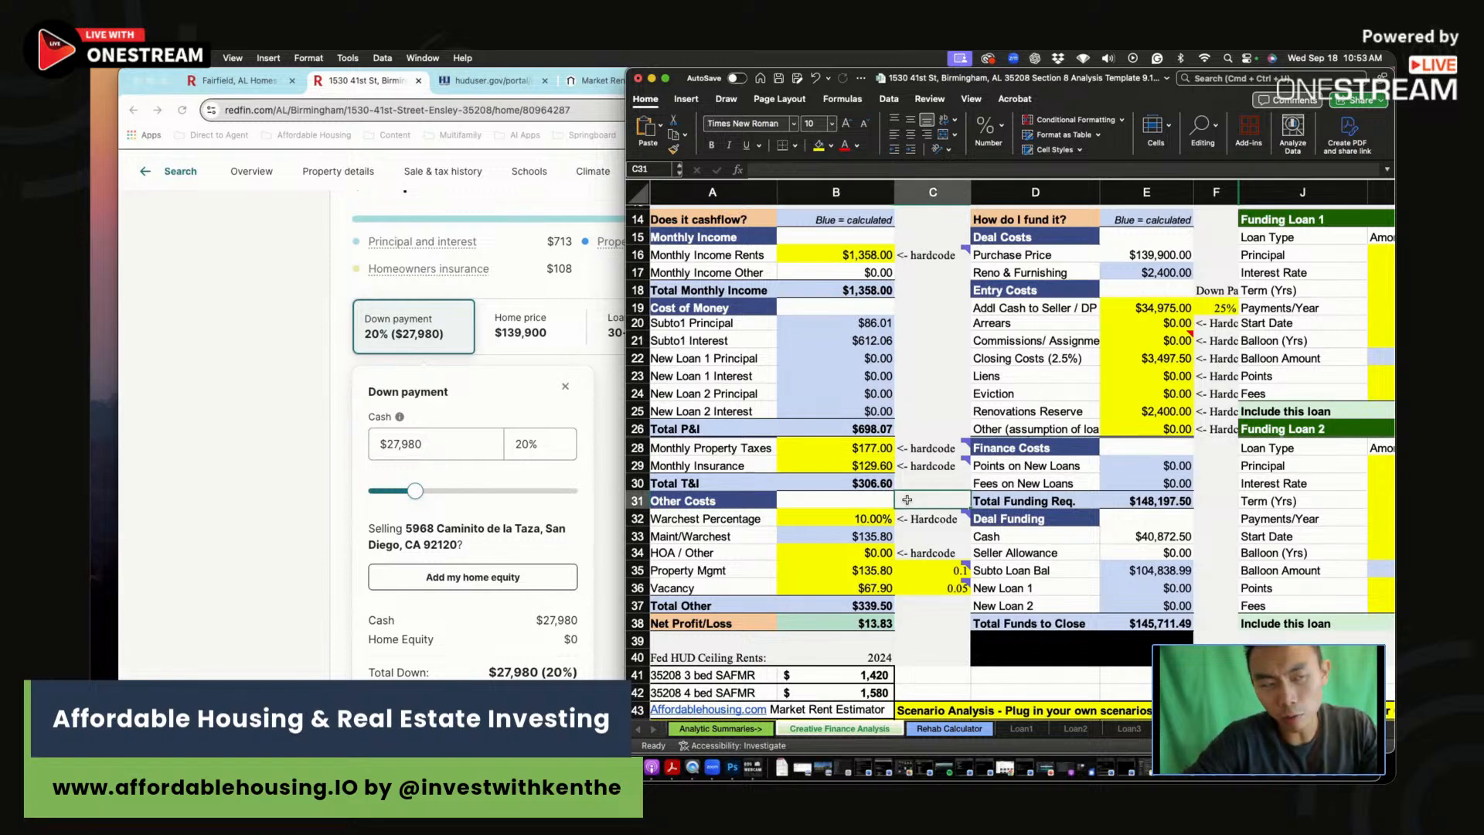
{"action": "left_click_drag", "start_coordinate": [853, 517], "coordinate": [854, 533]}
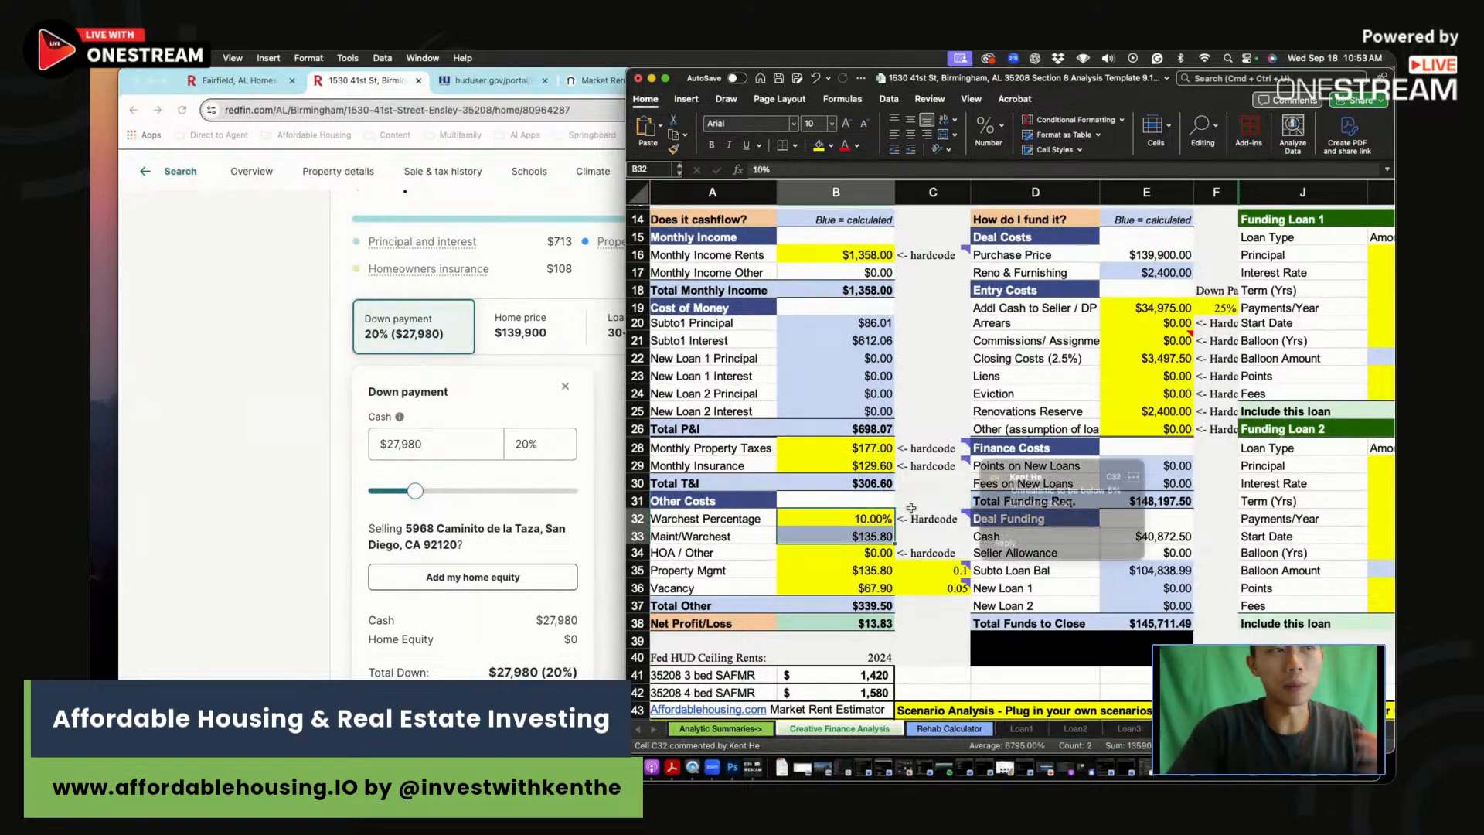
{"action": "left_click", "coordinate": [864, 535]}
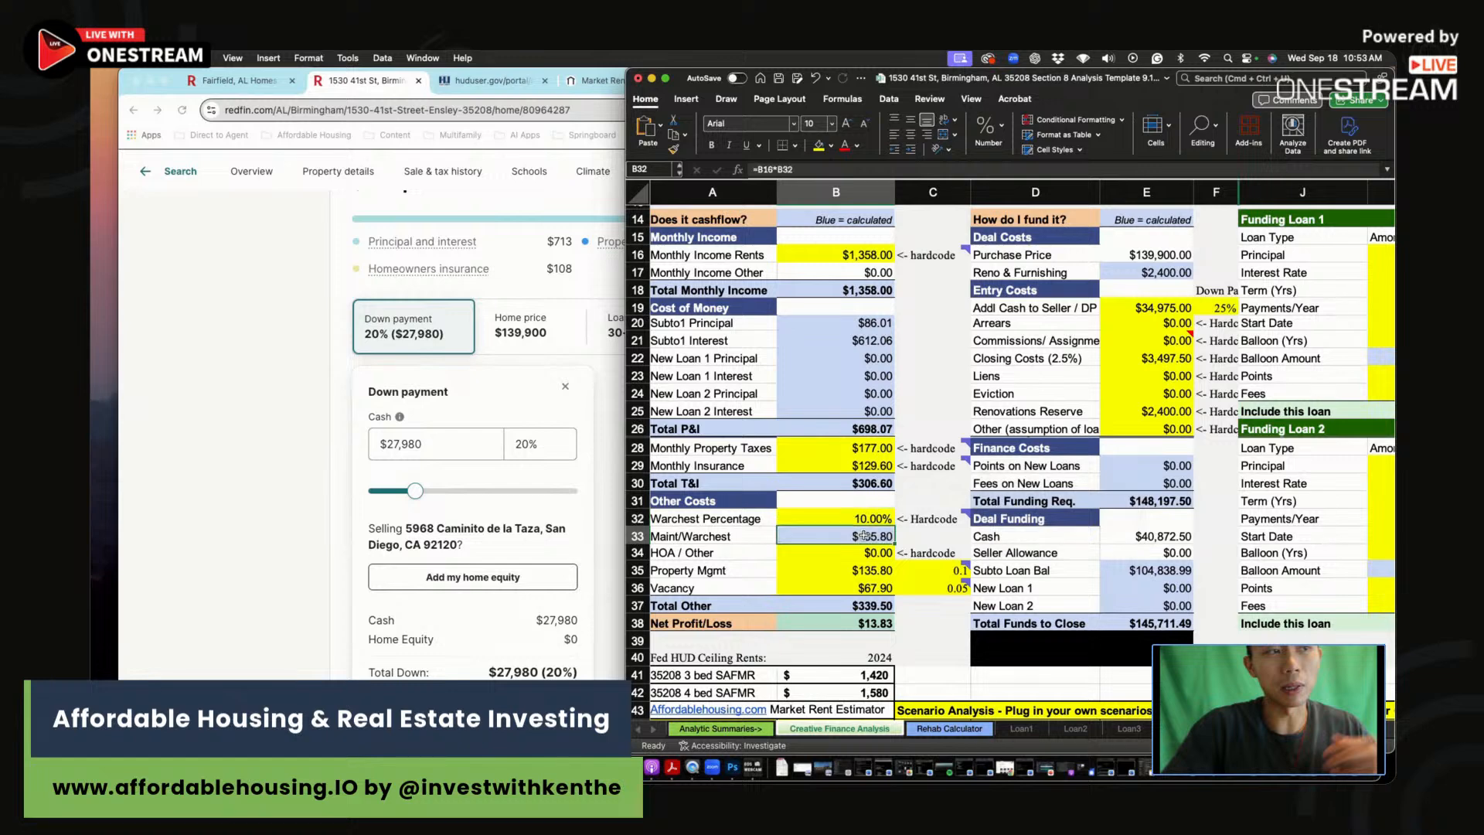
{"action": "scroll", "coordinate": [864, 535], "scroll_direction": "right", "scroll_amount": 3}
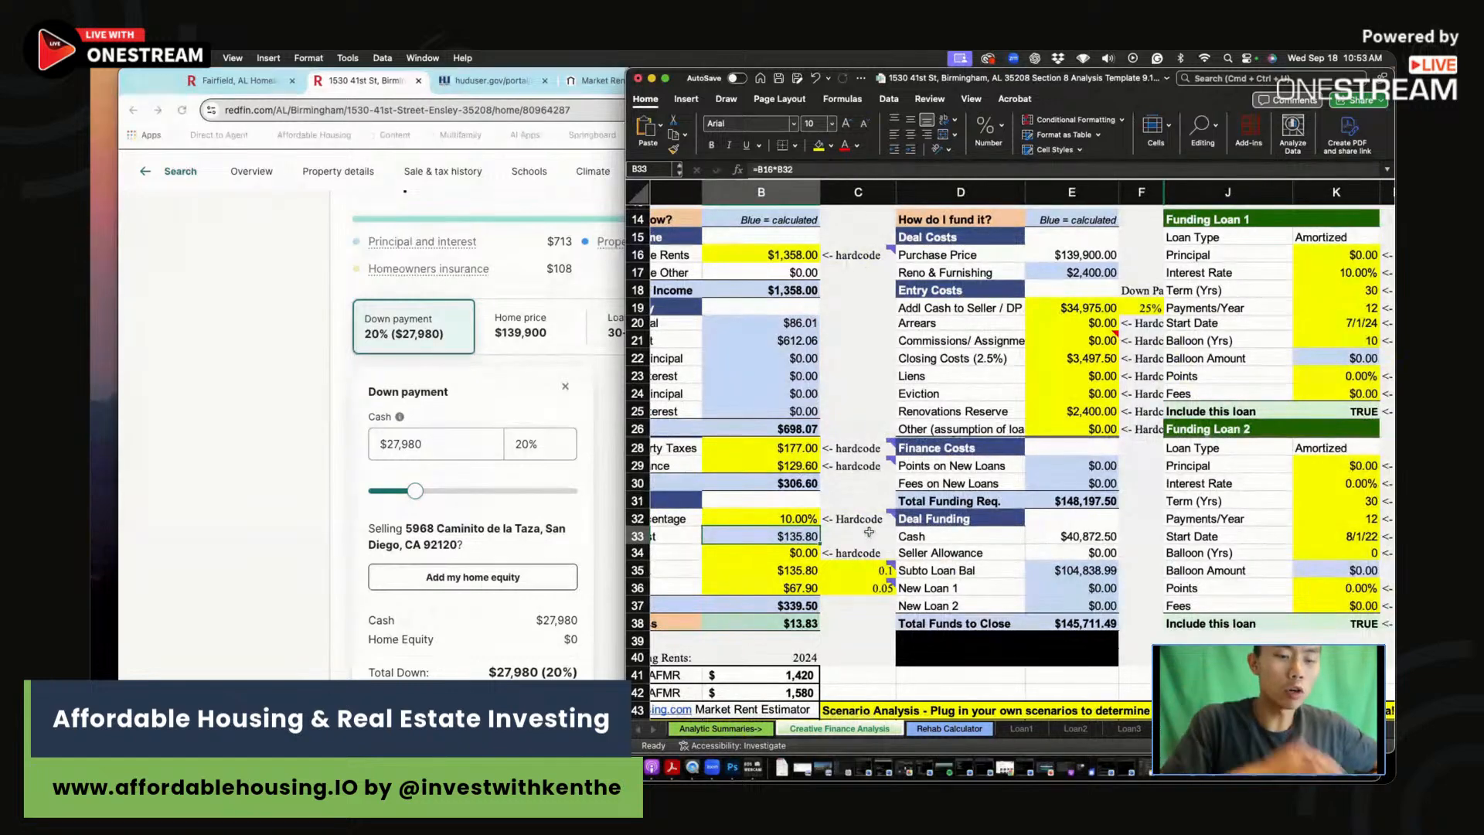
{"action": "key", "text": "Left"}
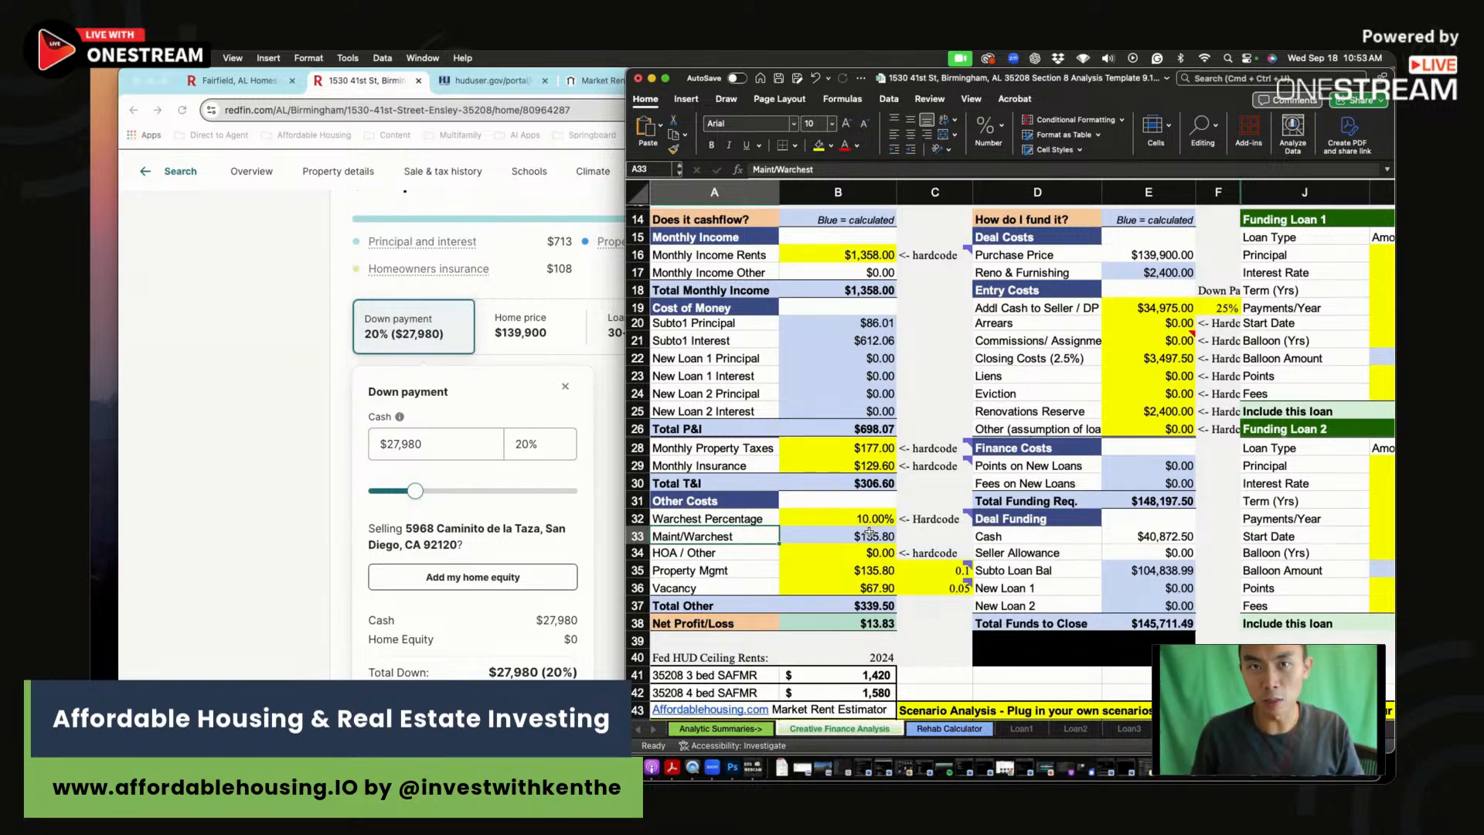
{"action": "left_click", "coordinate": [752, 575]}
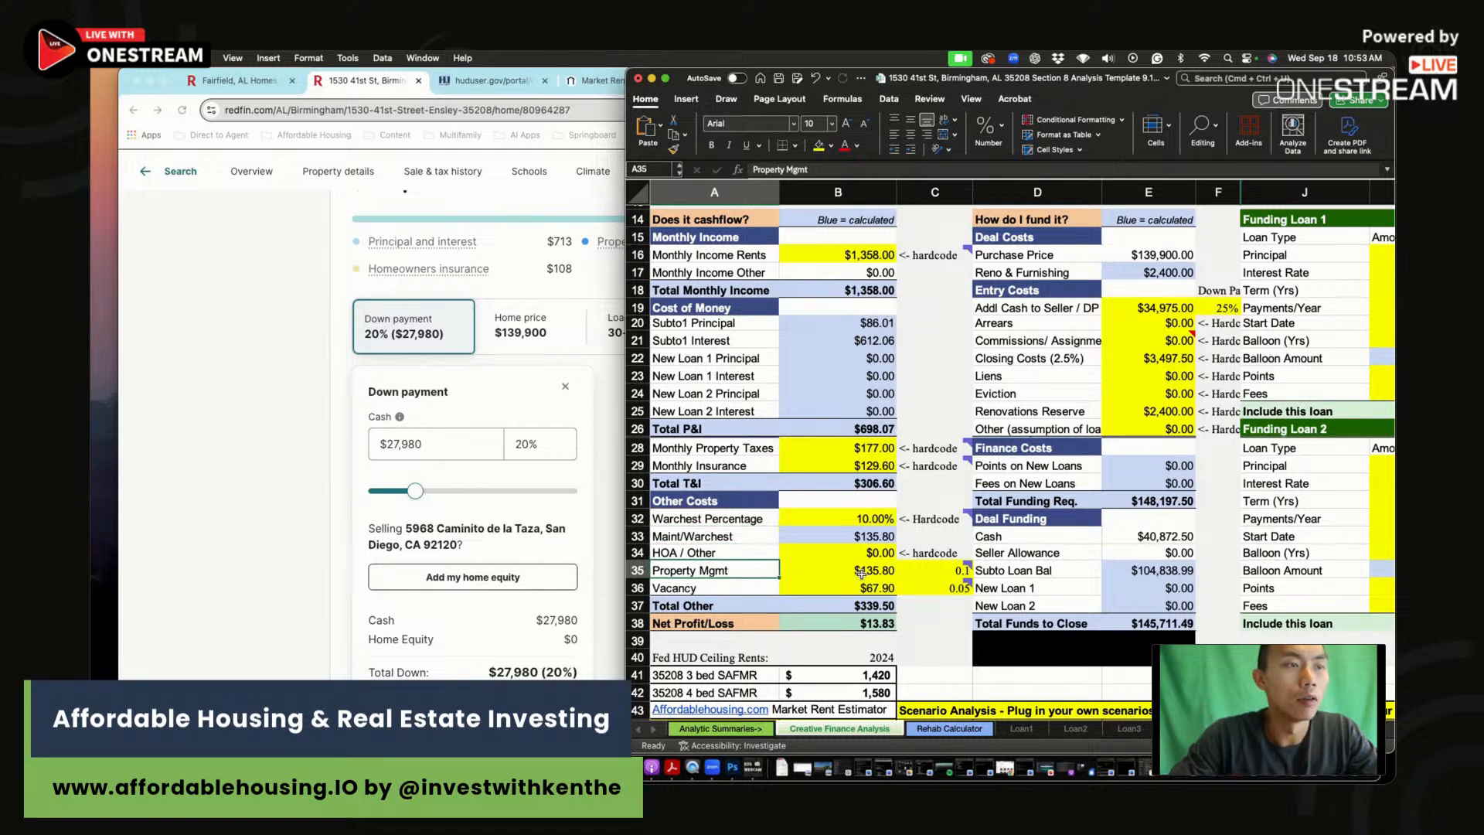
{"action": "left_click", "coordinate": [921, 570]}
{"action": "left_click", "coordinate": [872, 570]}
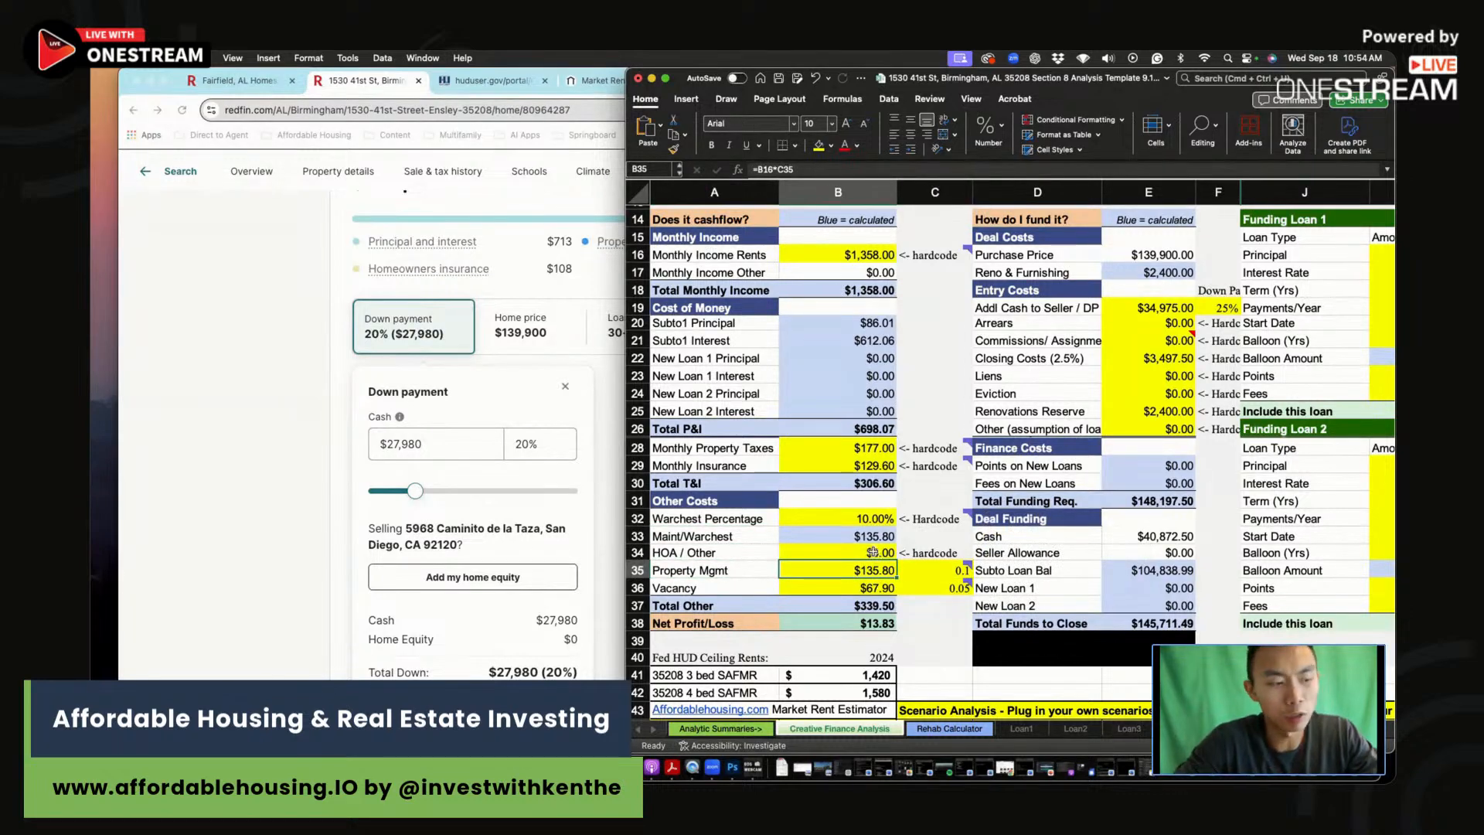
{"action": "scroll", "coordinate": [919, 567], "scroll_direction": "right", "scroll_amount": 1}
{"action": "left_click", "coordinate": [931, 570]}
{"action": "left_click", "coordinate": [838, 568]}
{"action": "left_click", "coordinate": [851, 590]}
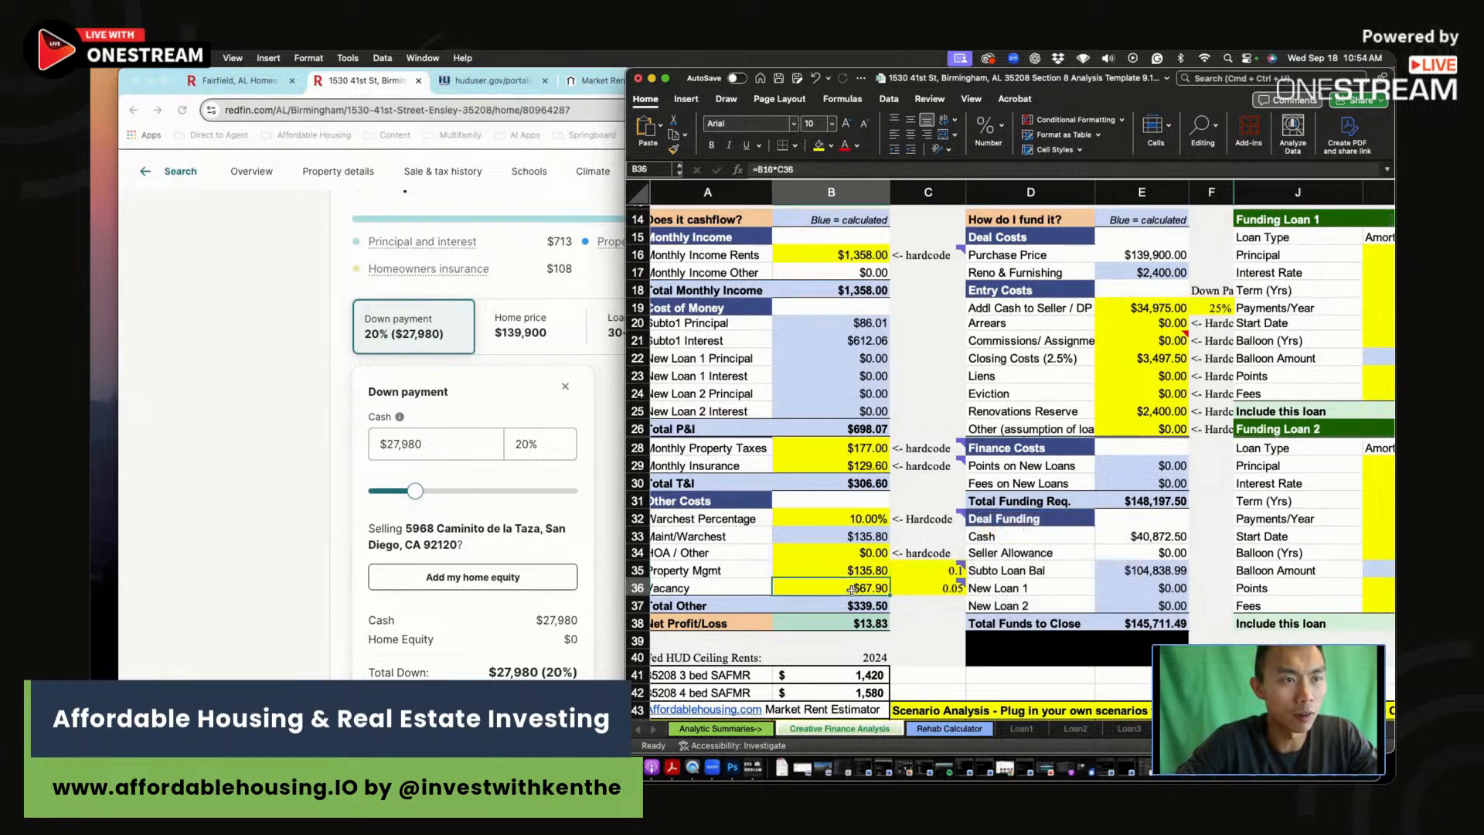
{"action": "scroll", "coordinate": [861, 564], "scroll_direction": "down", "scroll_amount": 3}
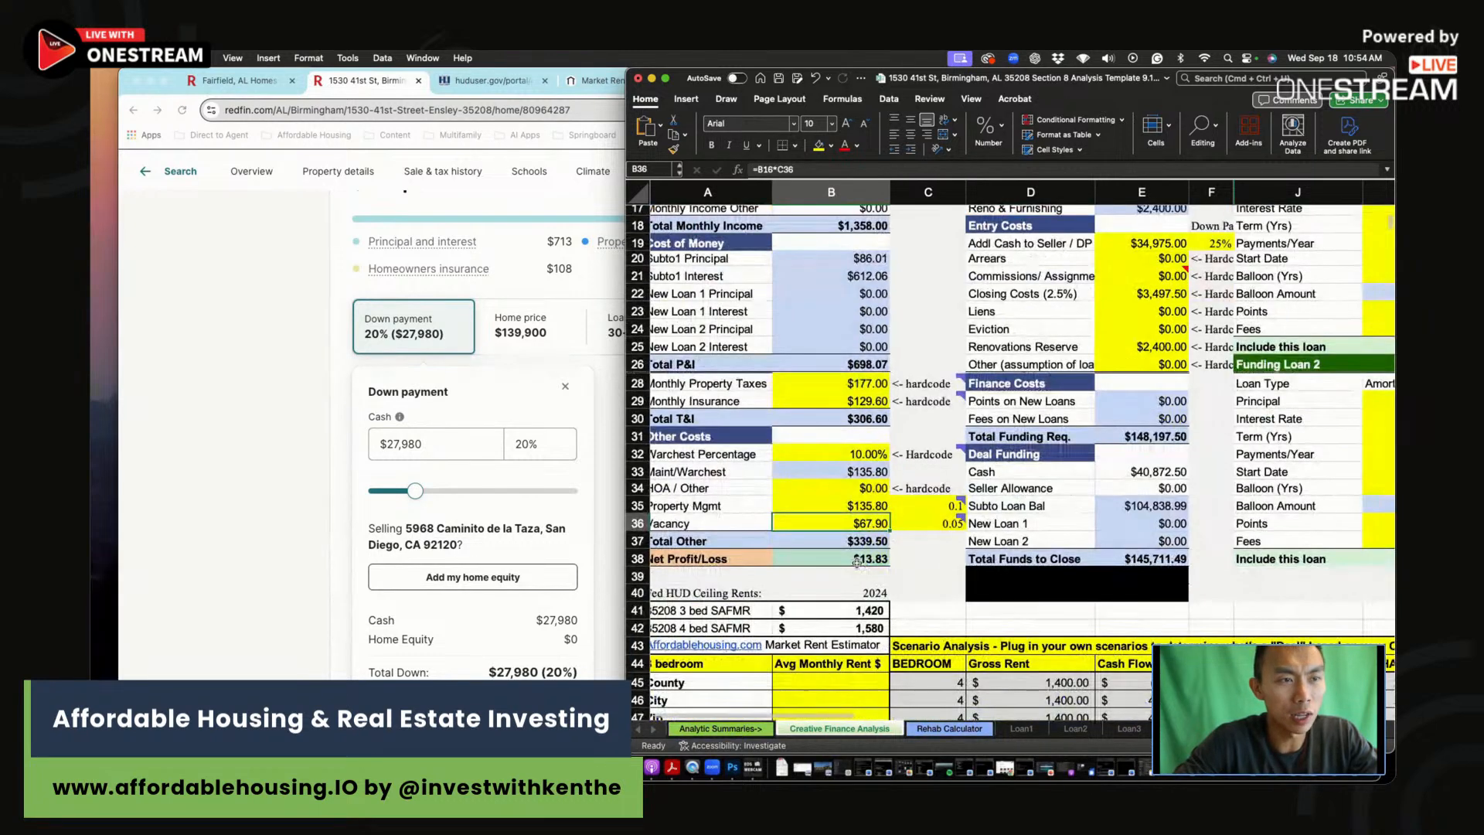
{"action": "left_click", "coordinate": [857, 560]}
{"action": "scroll", "coordinate": [883, 569], "scroll_direction": "up", "scroll_amount": 10}
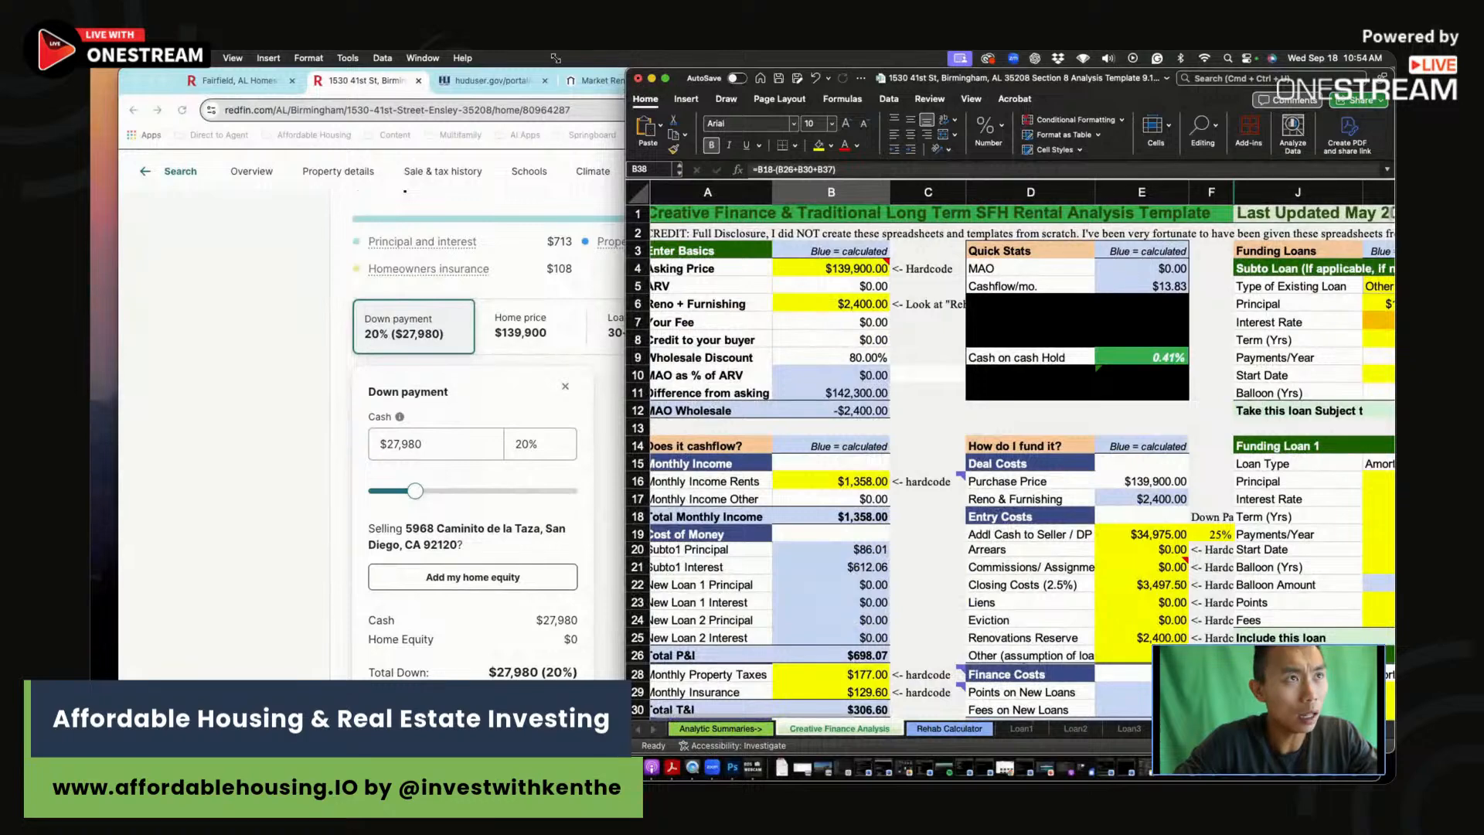
{"action": "left_click_drag", "start_coordinate": [628, 69], "coordinate": [354, 69]}
Step: Inspect the down payment, cash to seller, closing costs and renovations reserve formulas
{"action": "left_click", "coordinate": [942, 534]}
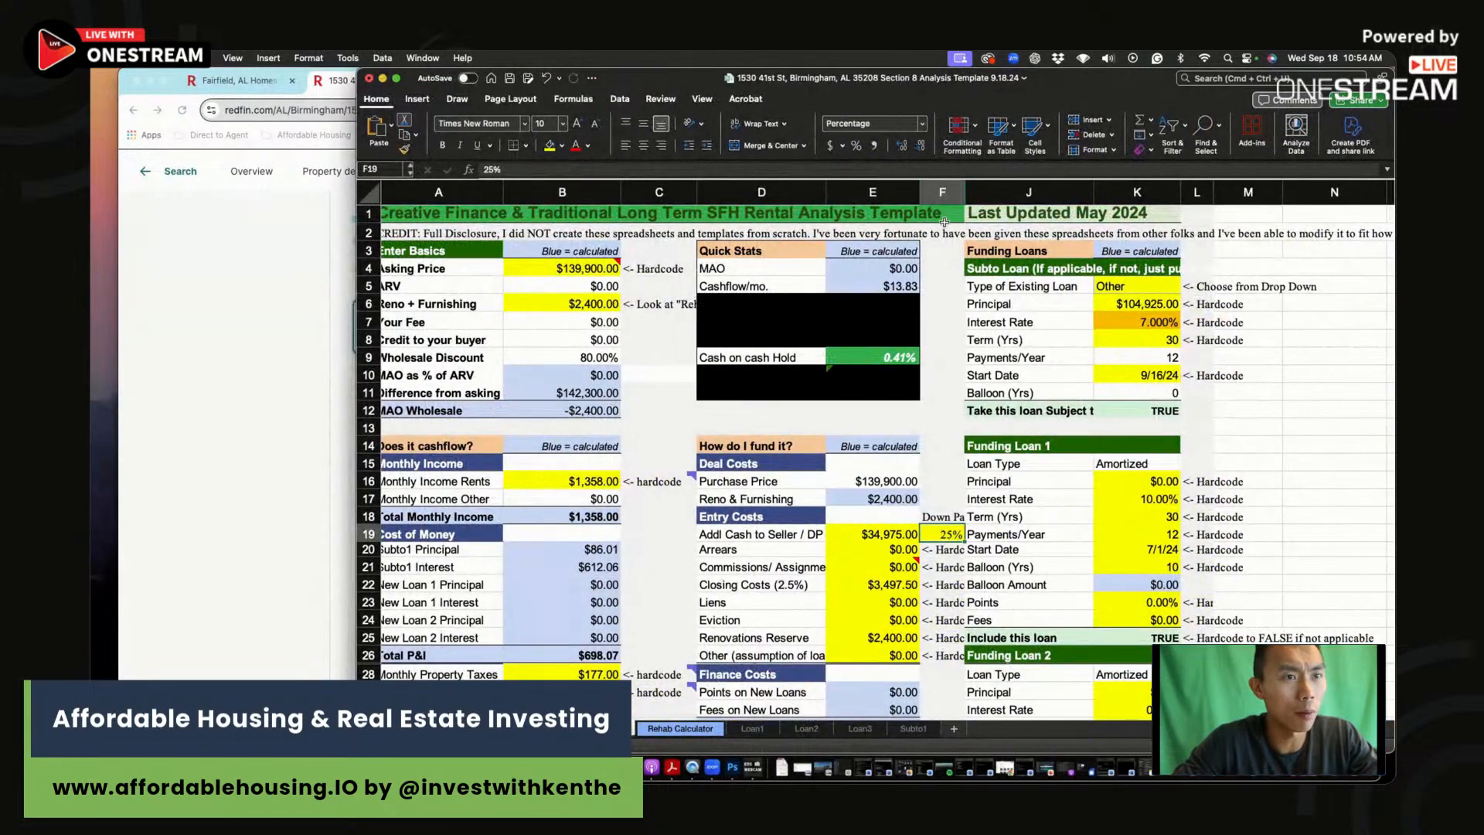
{"action": "left_click", "coordinate": [878, 534]}
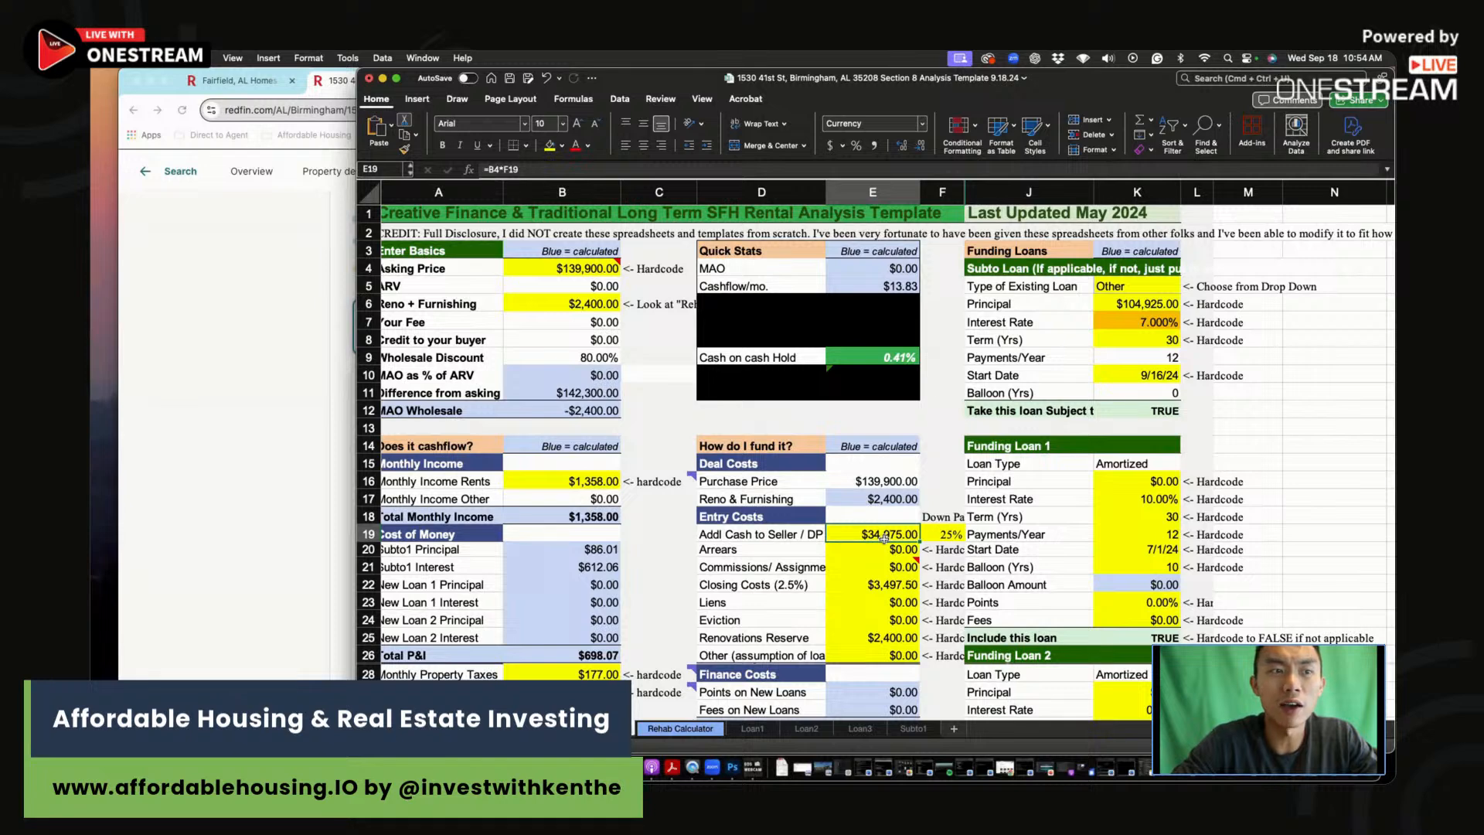
{"action": "left_click", "coordinate": [904, 583]}
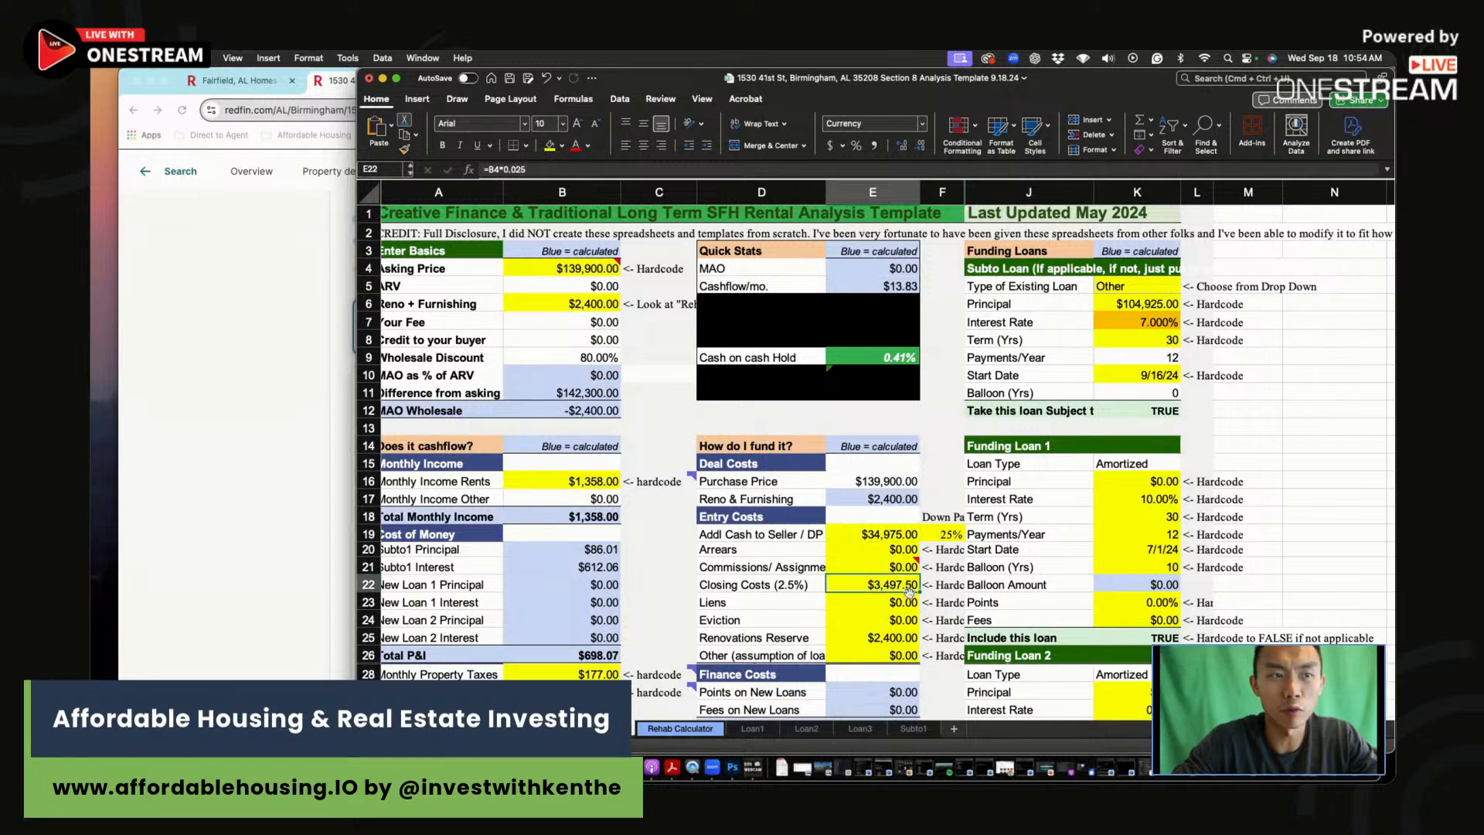
{"action": "left_click", "coordinate": [884, 642]}
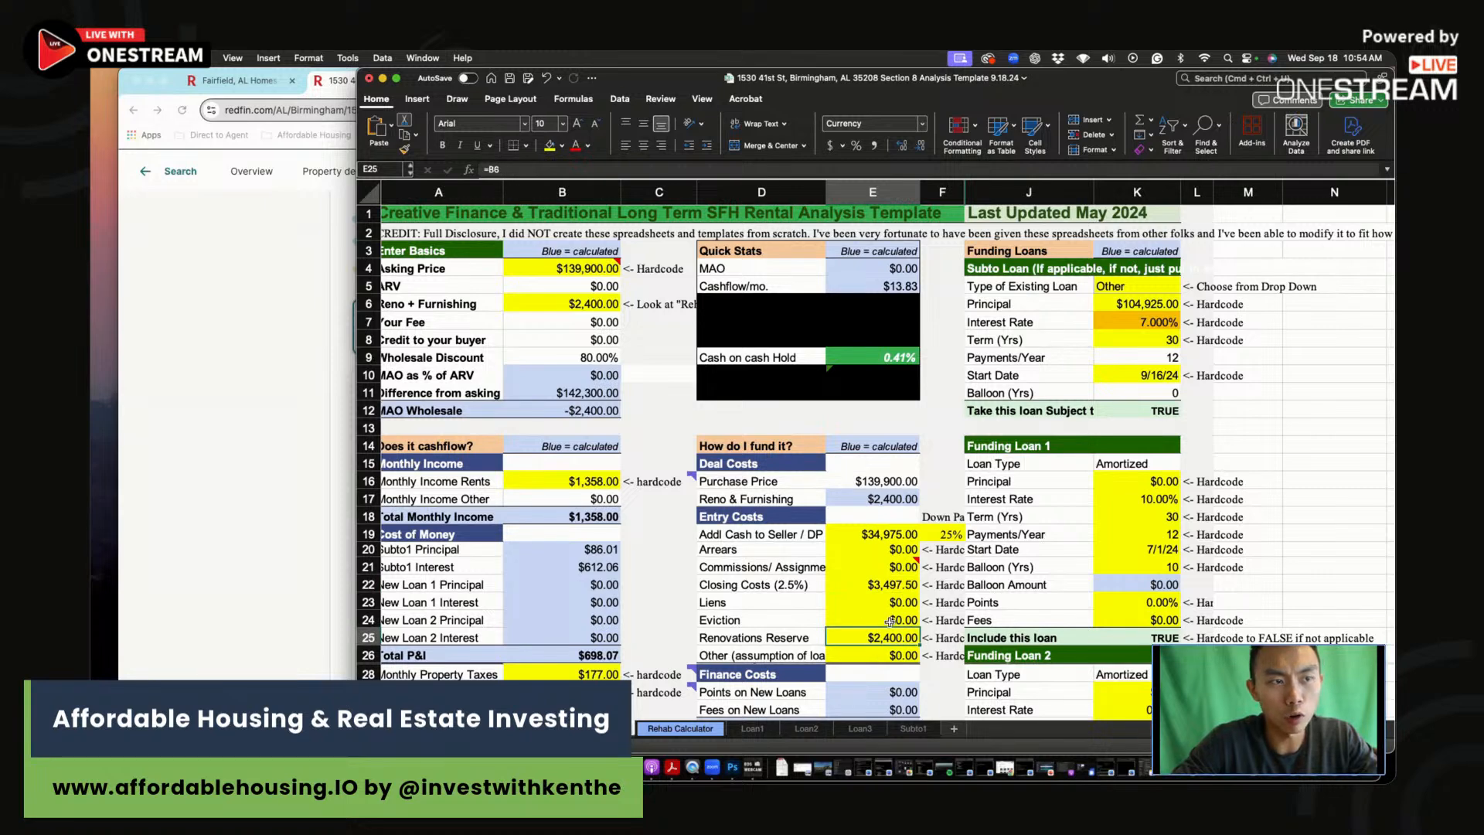
Step: Review the subto Principal formula =B4-E19-K16 ($104,925), then widen the workbook window
{"action": "left_click", "coordinate": [1137, 306]}
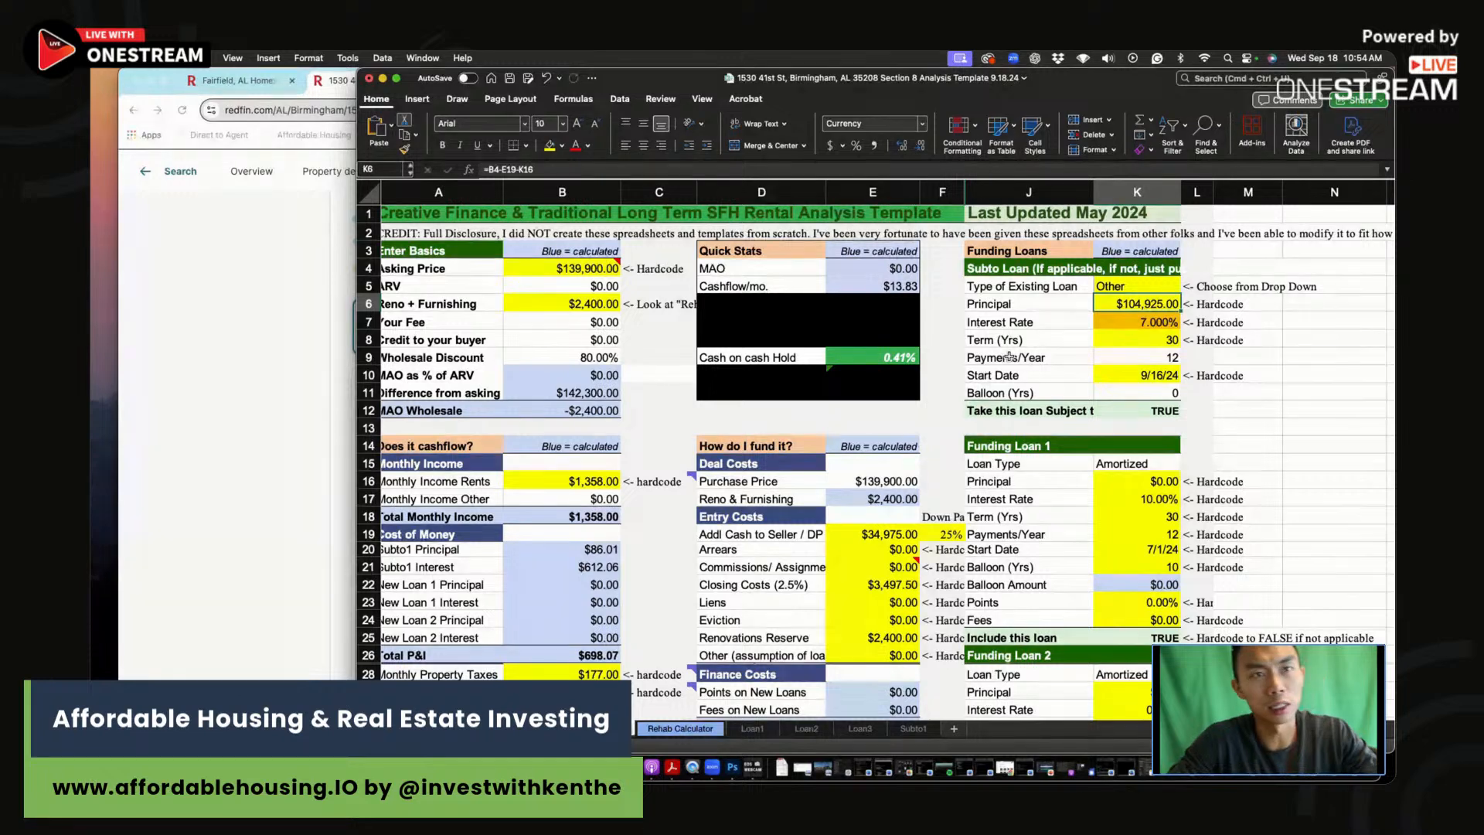
{"action": "left_click", "coordinate": [568, 170]}
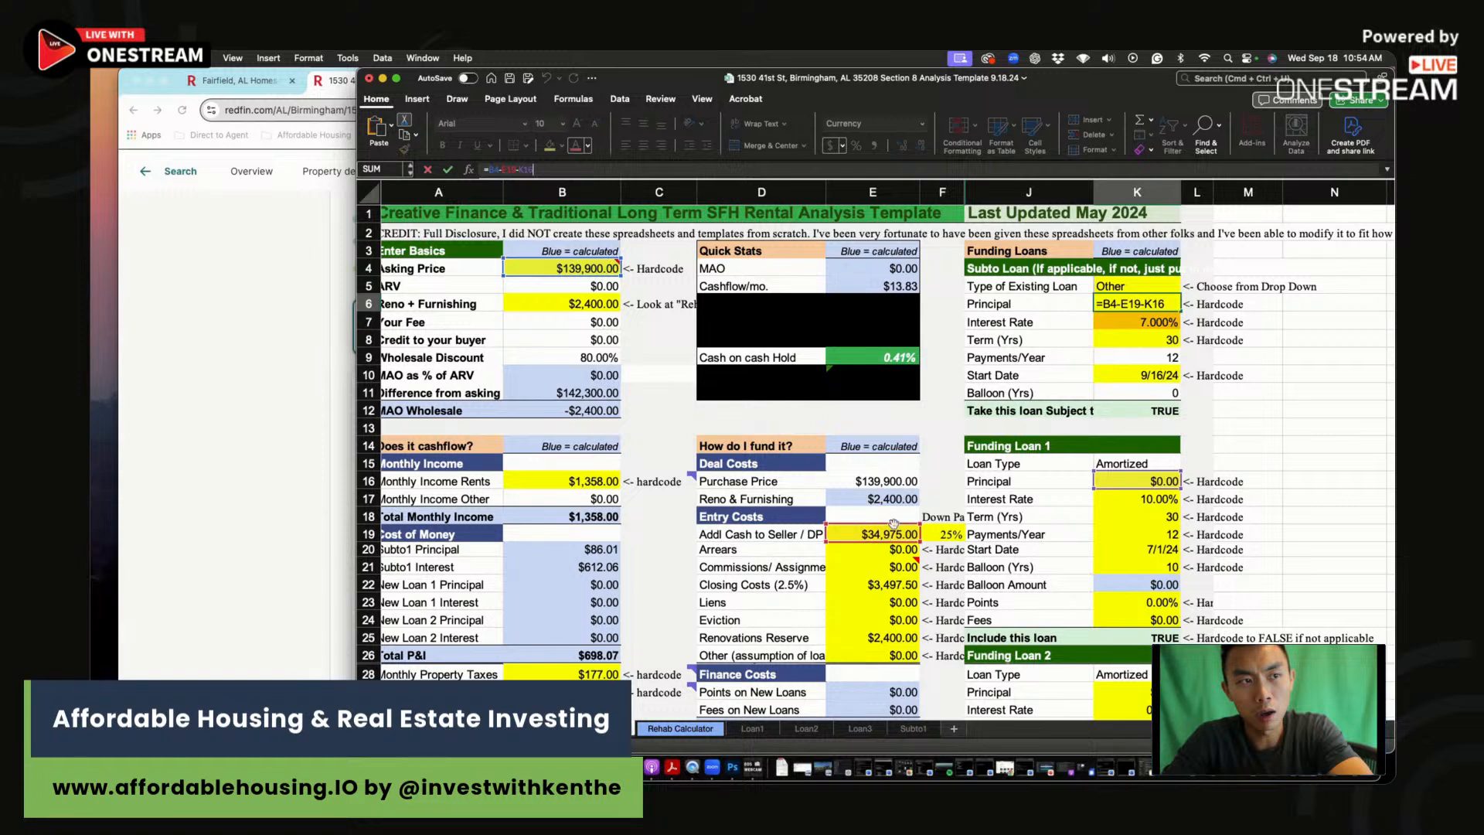
{"action": "key", "text": "Return"}
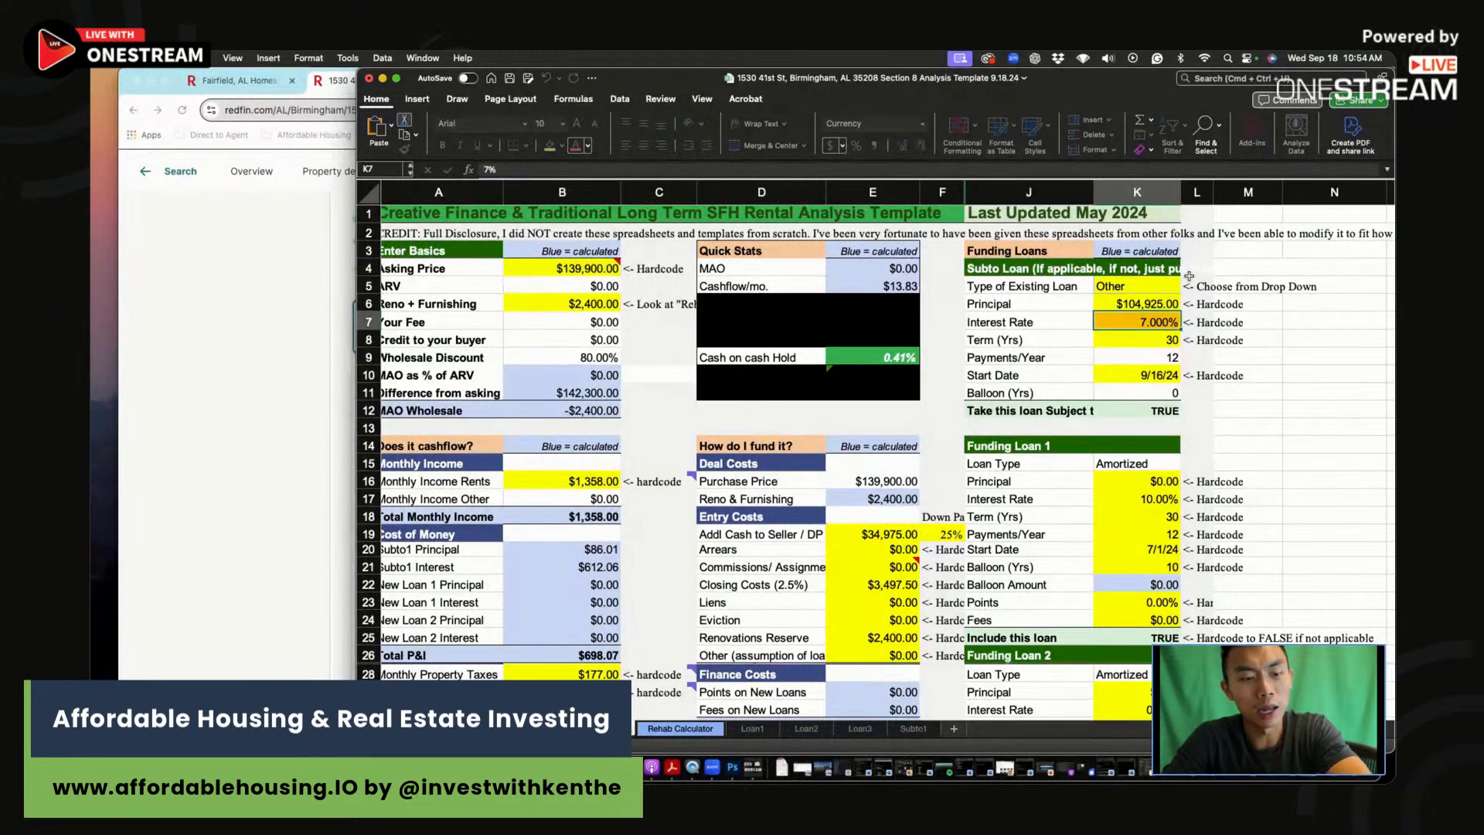
{"action": "key", "text": "Up"}
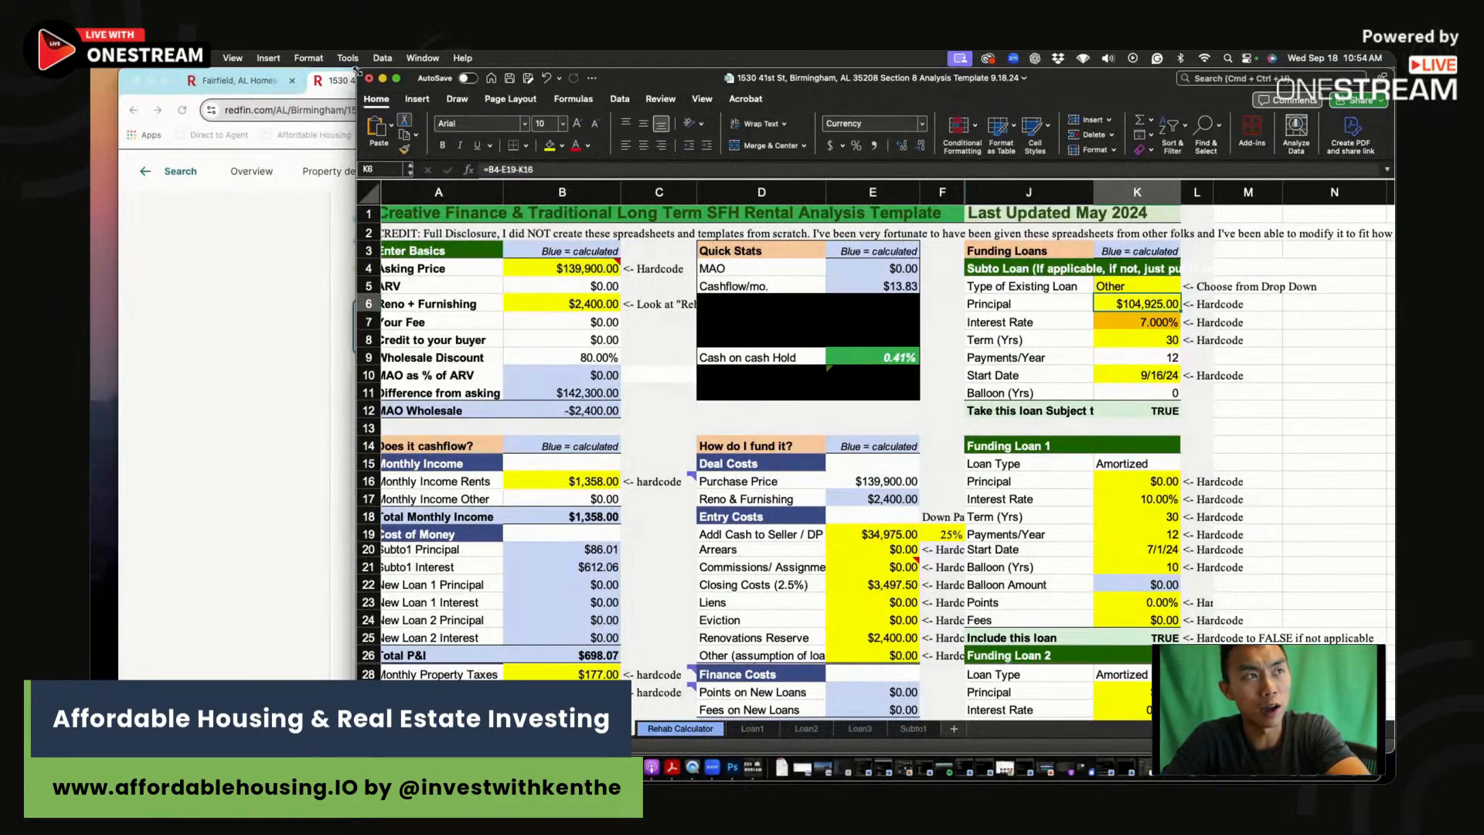
{"action": "left_click_drag", "start_coordinate": [357, 97], "coordinate": [215, 100]}
Step: Change the subto loan interest rate in K7 from 7% to 8%, making net profit/loss -$58.00
{"action": "left_click", "coordinate": [1015, 322]}
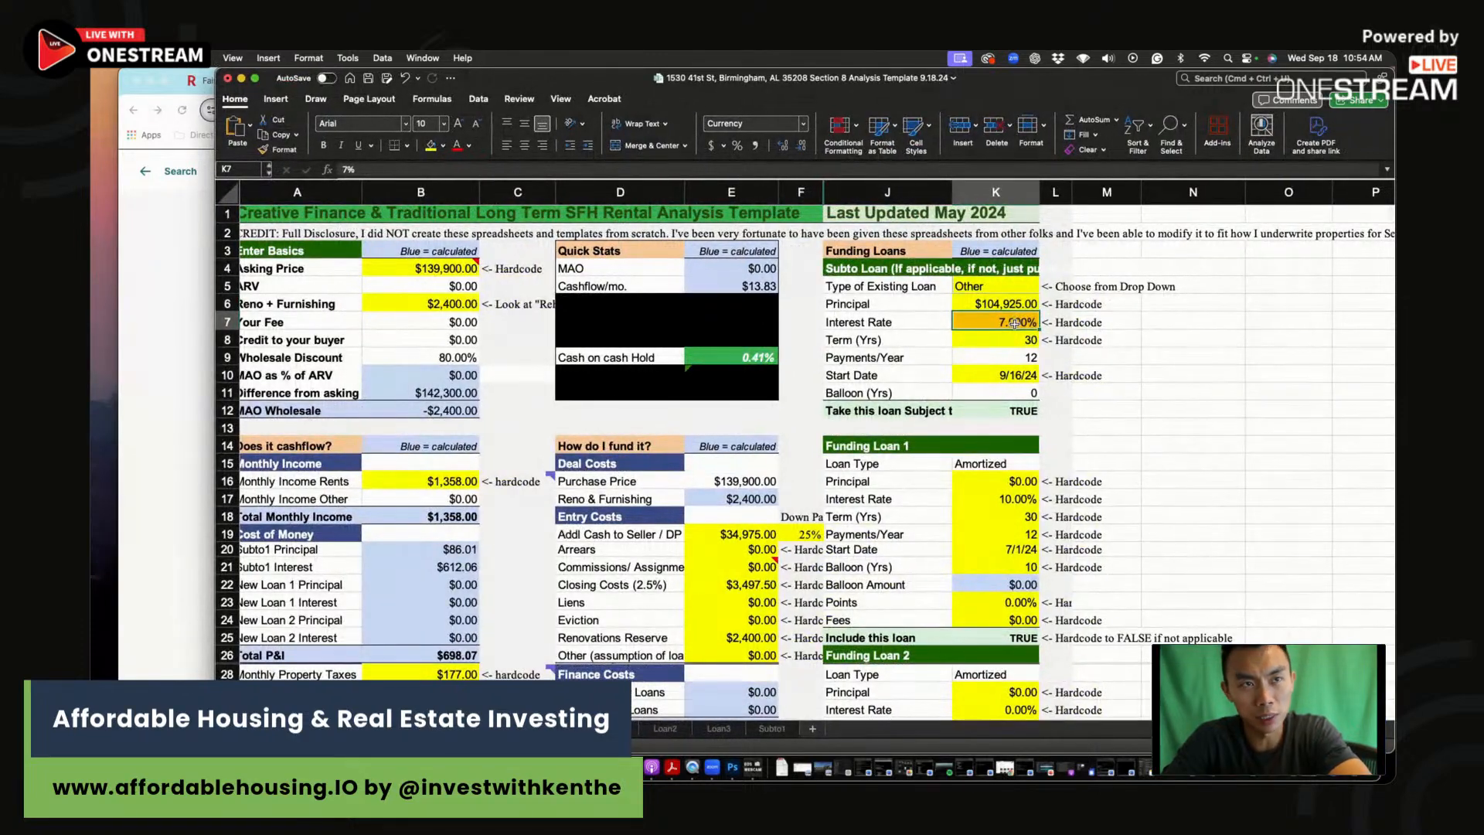
{"action": "type", "text": "8"}
{"action": "key", "text": "Return"}
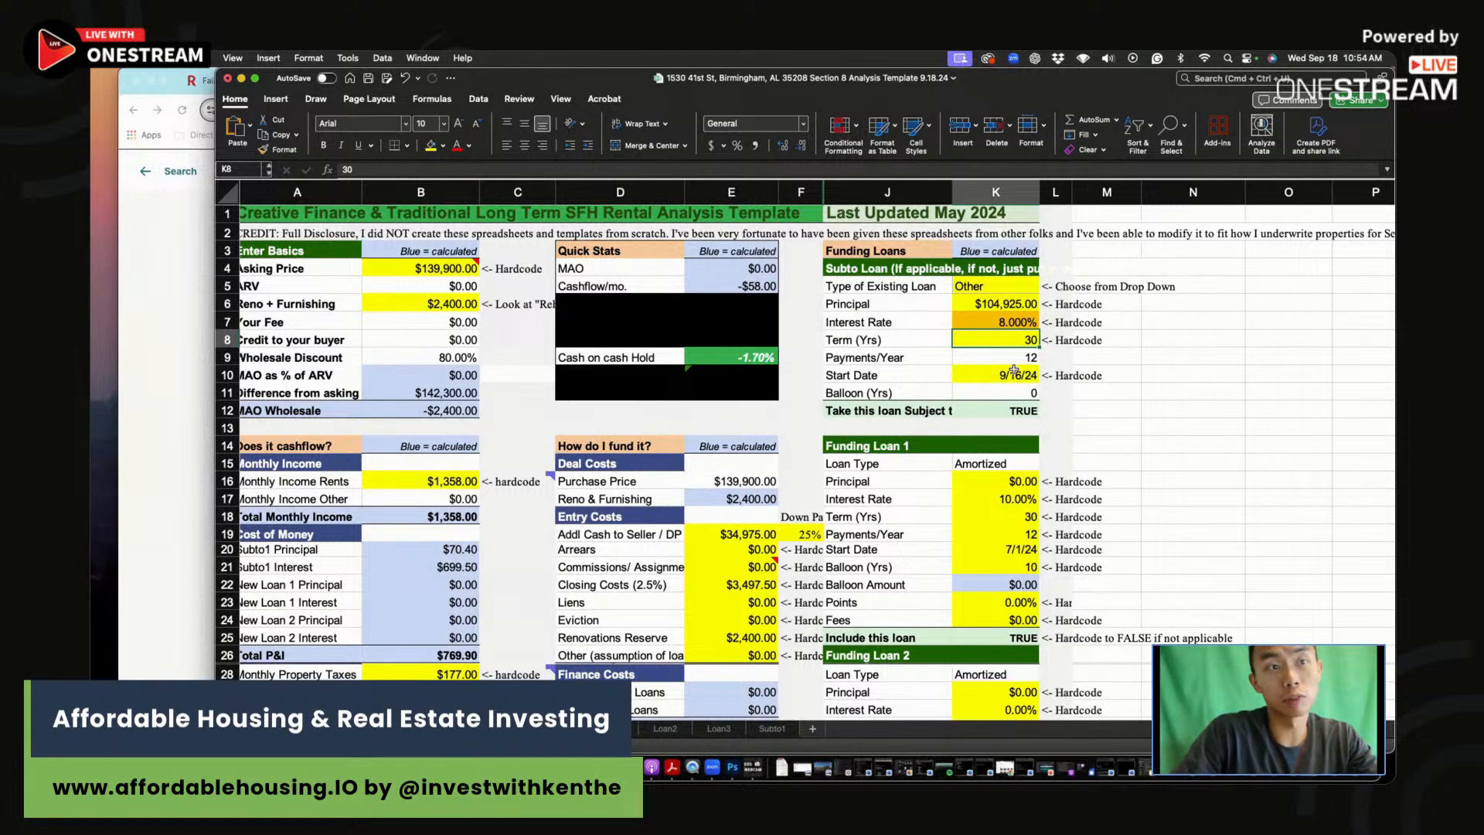
{"action": "scroll", "coordinate": [1016, 373], "scroll_direction": "down", "scroll_amount": 10}
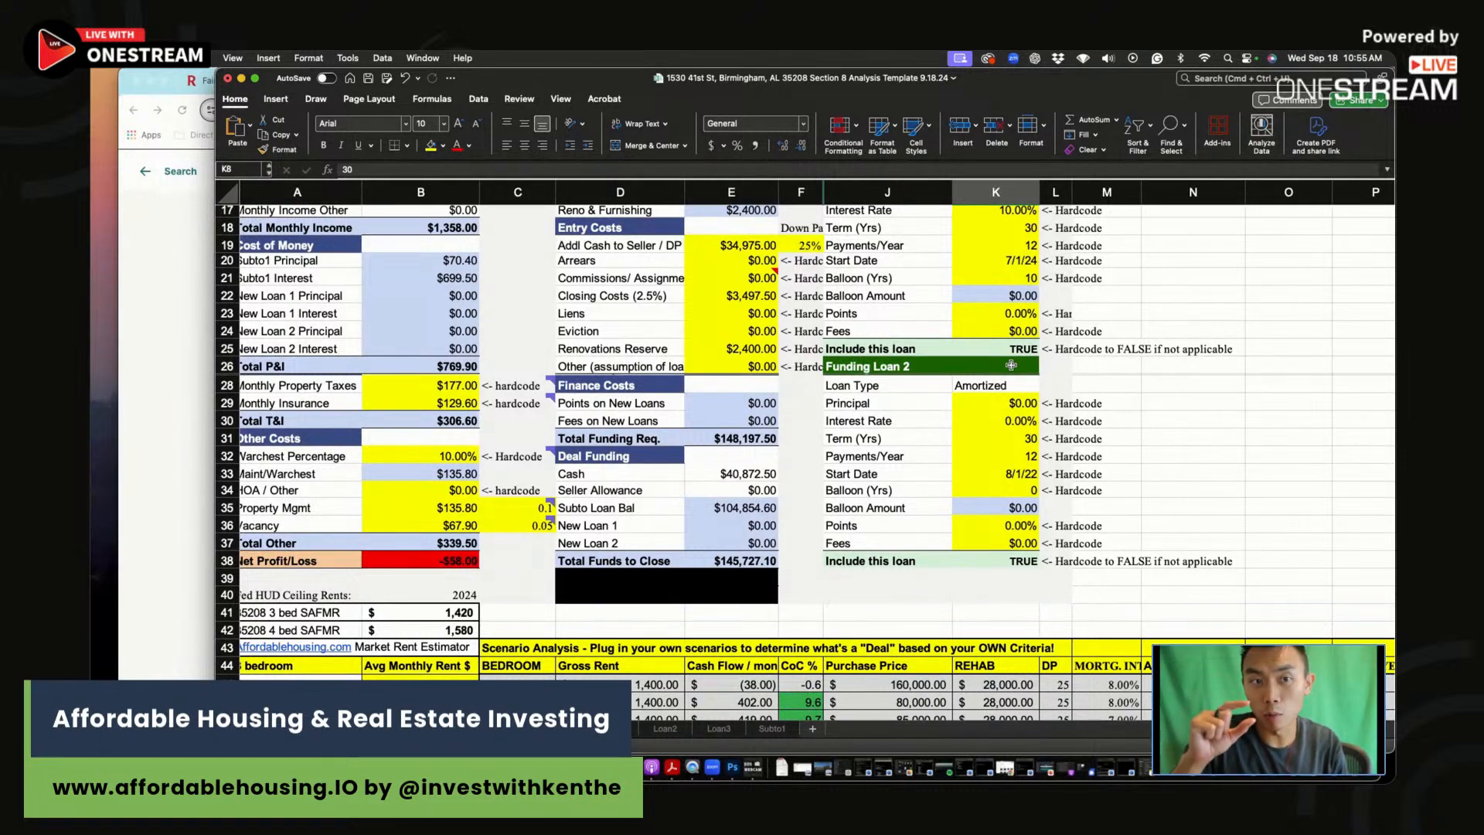
{"action": "scroll", "coordinate": [919, 419], "scroll_direction": "down", "scroll_amount": 2}
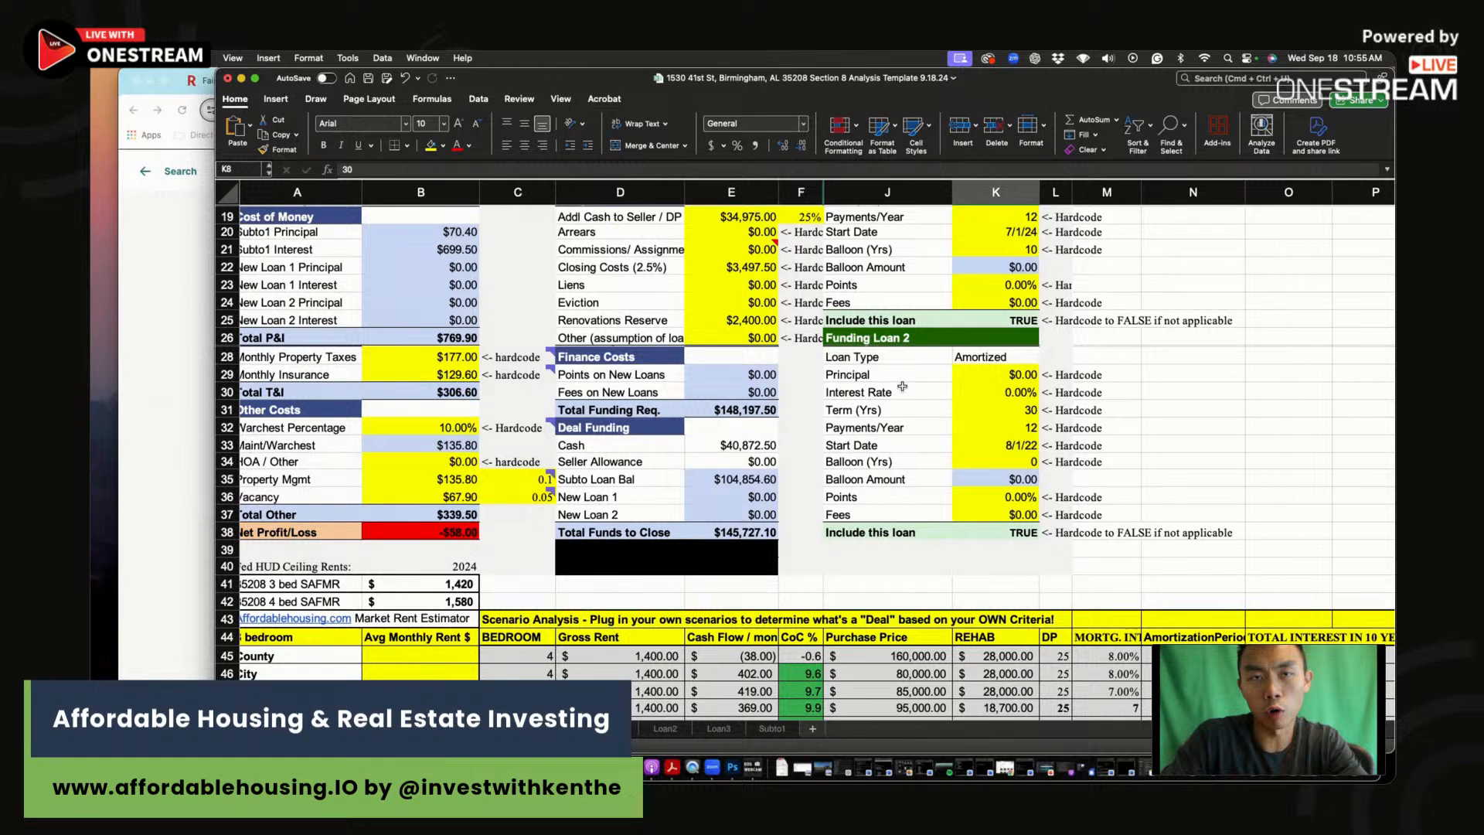
Step: Delete the old sample scenario rows D46:M52 in the Scenario Analysis table
{"action": "left_click", "coordinate": [1014, 552]}
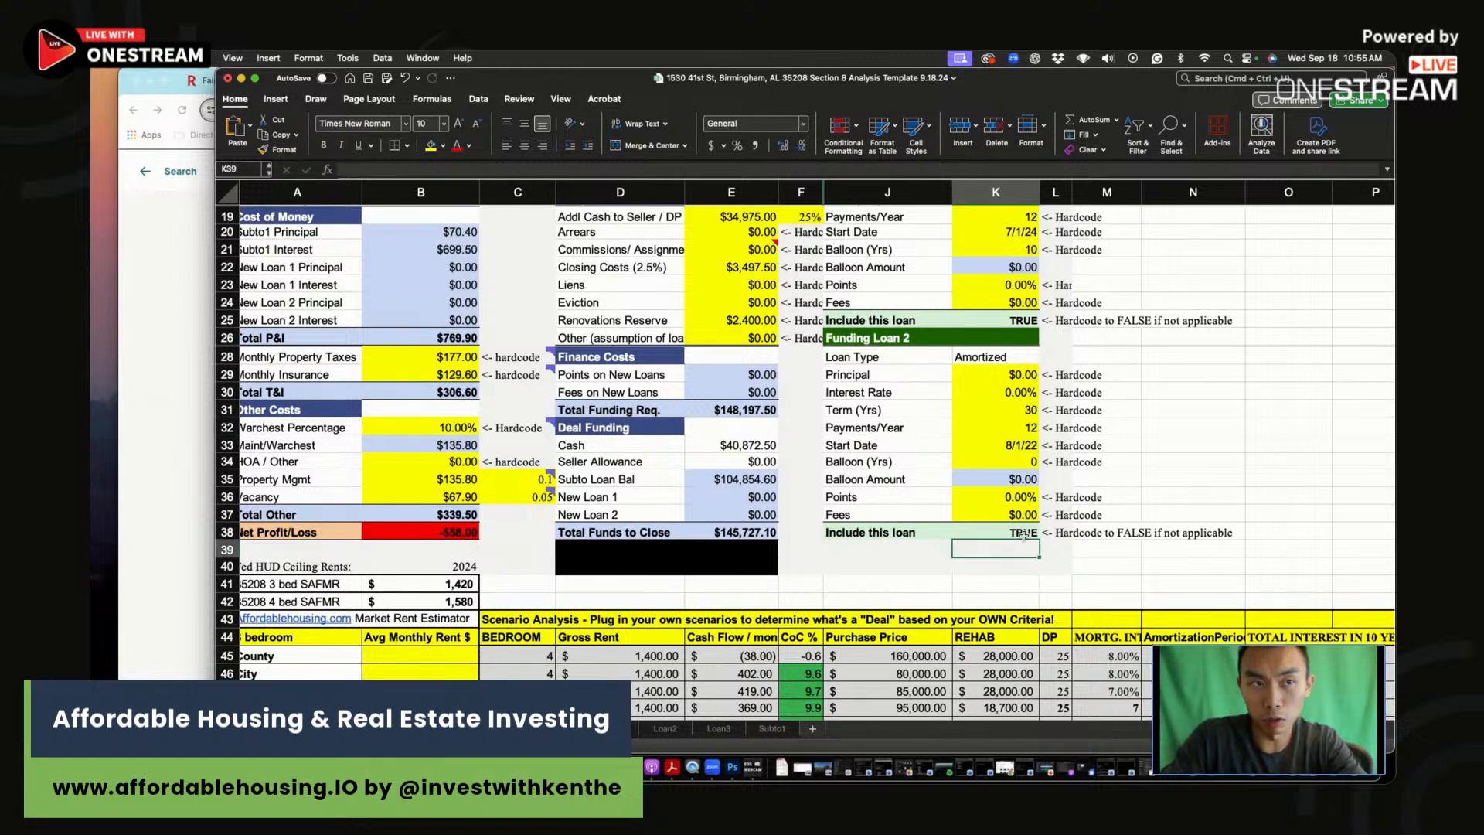
{"action": "left_click", "coordinate": [1009, 584]}
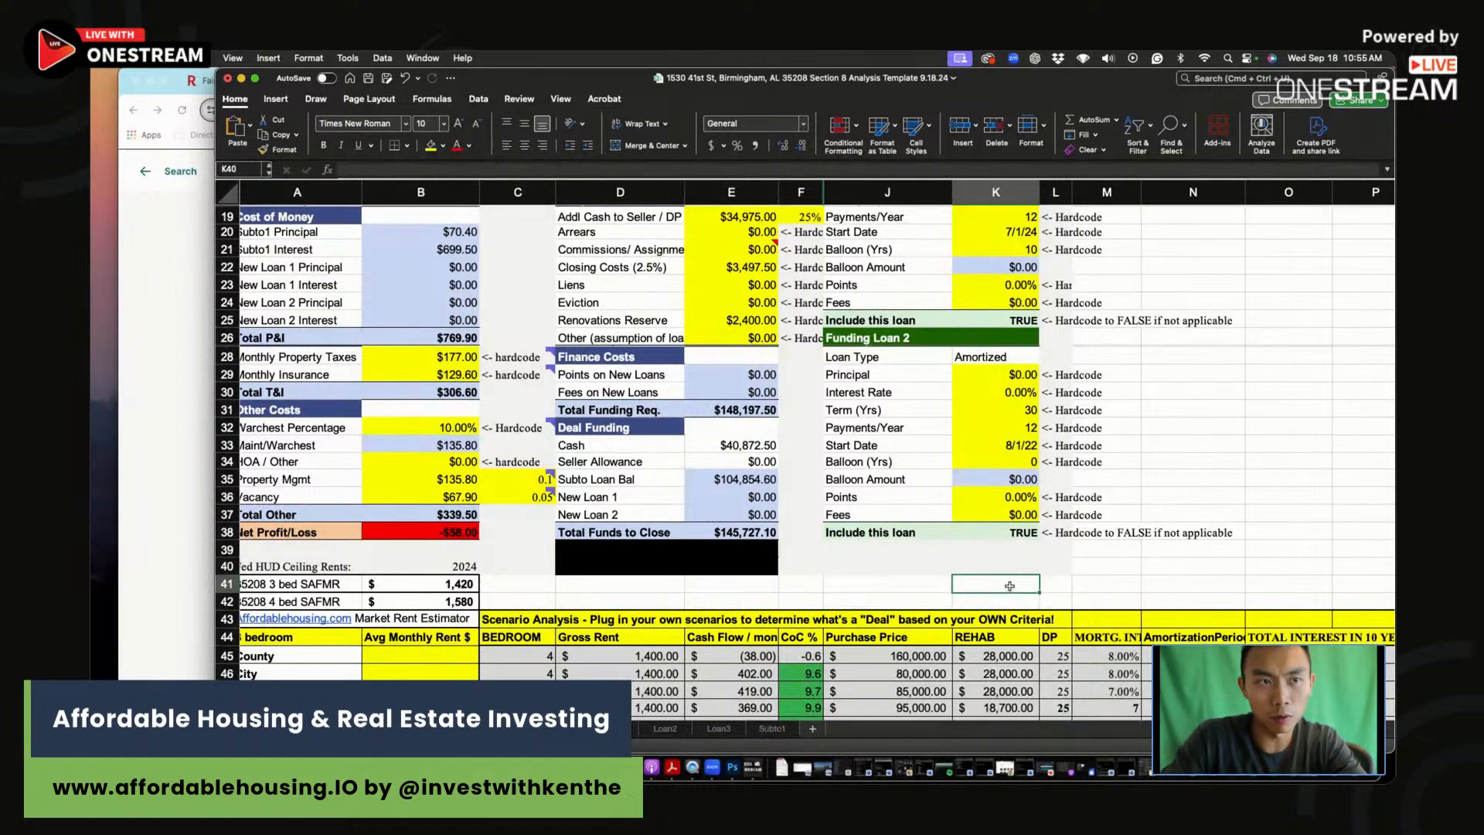
{"action": "left_click_drag", "start_coordinate": [1009, 554], "coordinate": [1005, 592]}
{"action": "left_click", "coordinate": [1004, 590]}
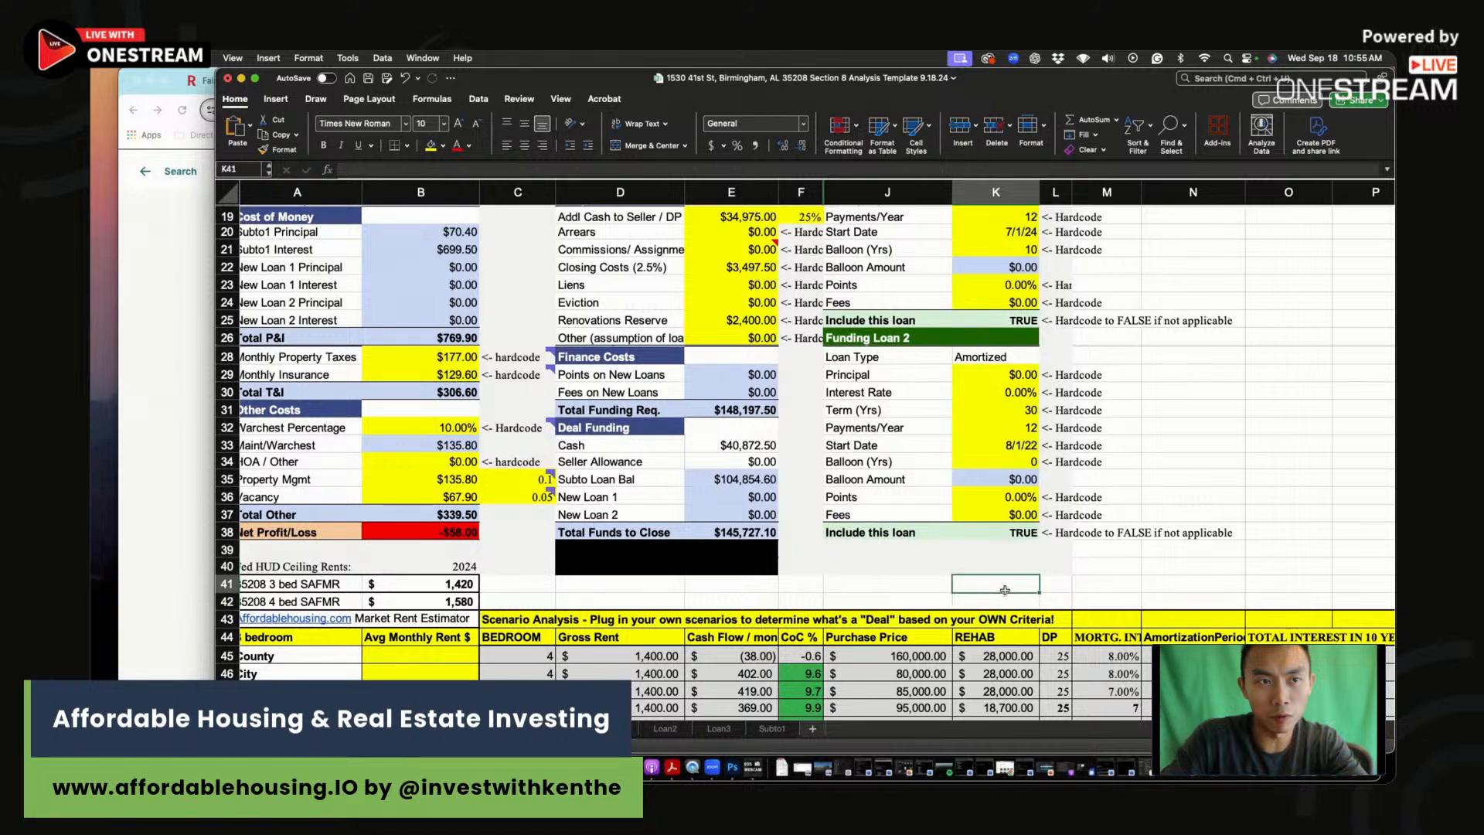
{"action": "scroll", "coordinate": [798, 549], "scroll_direction": "down", "scroll_amount": 3}
{"action": "left_click_drag", "start_coordinate": [641, 605], "coordinate": [1129, 705]}
{"action": "key", "text": "Delete"}
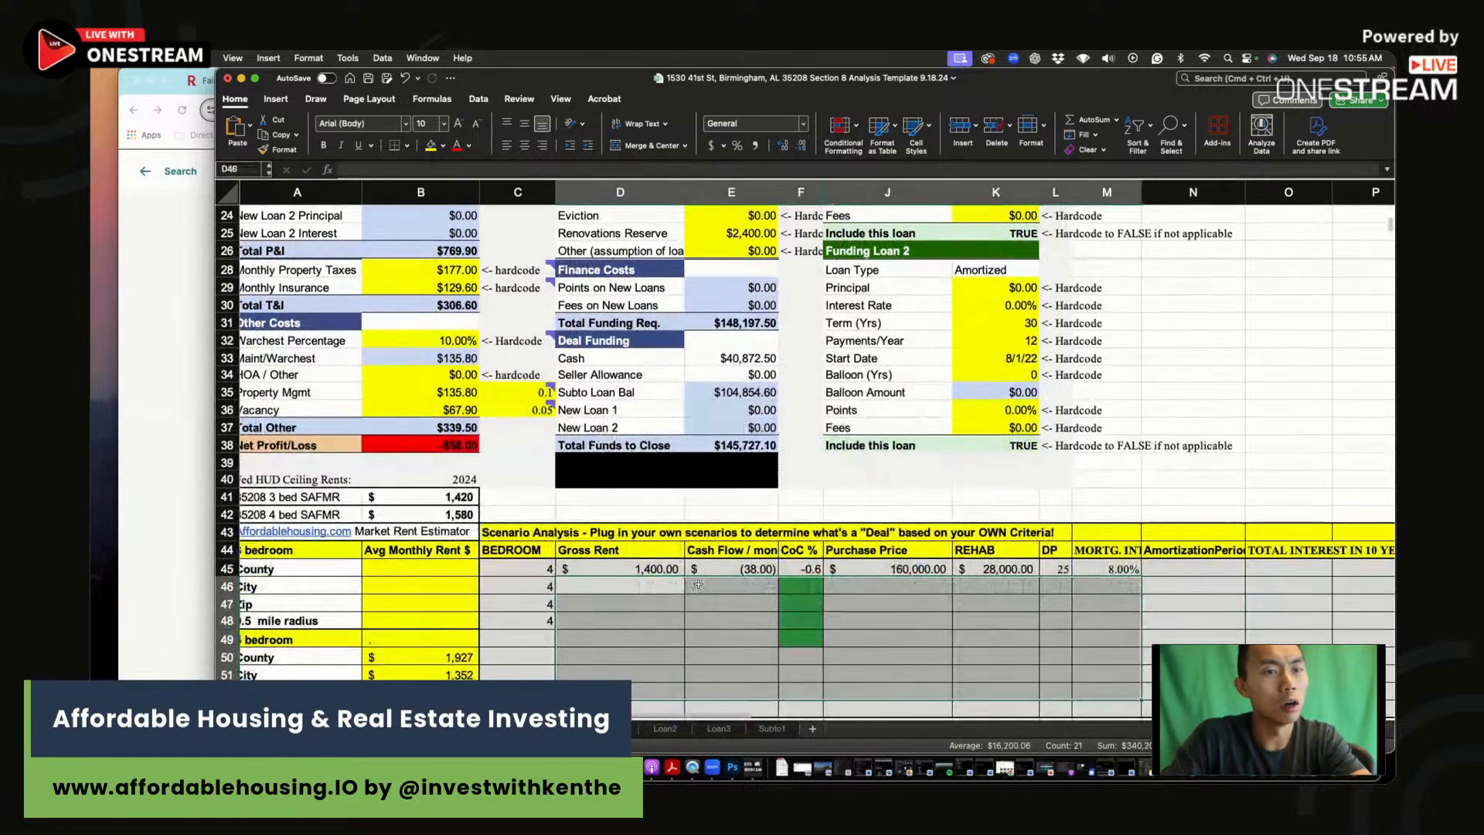
Step: Log $1,358 gross rent and -58 cash flow in the first scenario row
{"action": "left_click", "coordinate": [653, 569]}
{"action": "type", "text": "1,3"}
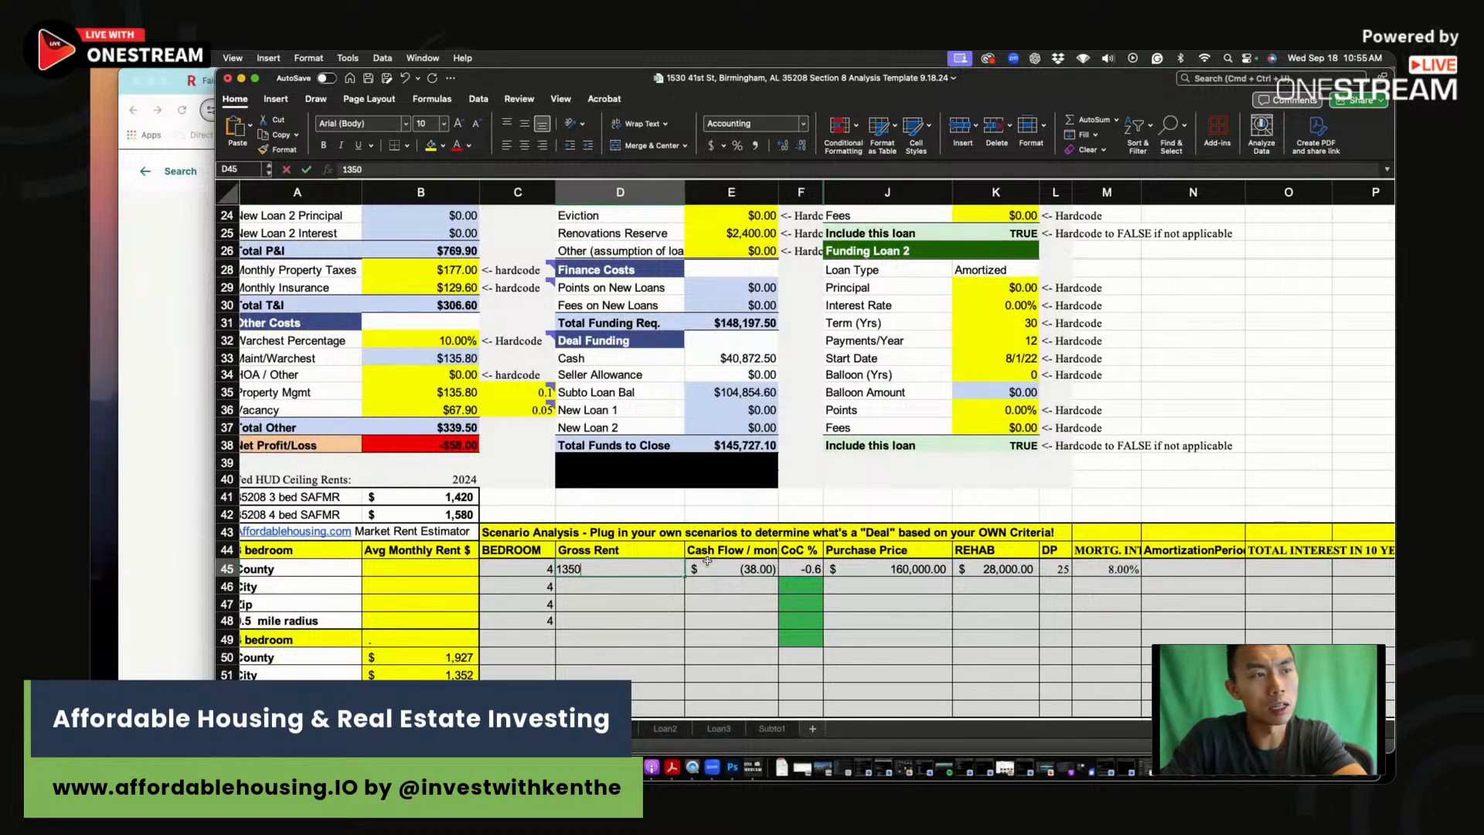
{"action": "type", "text": "58"}
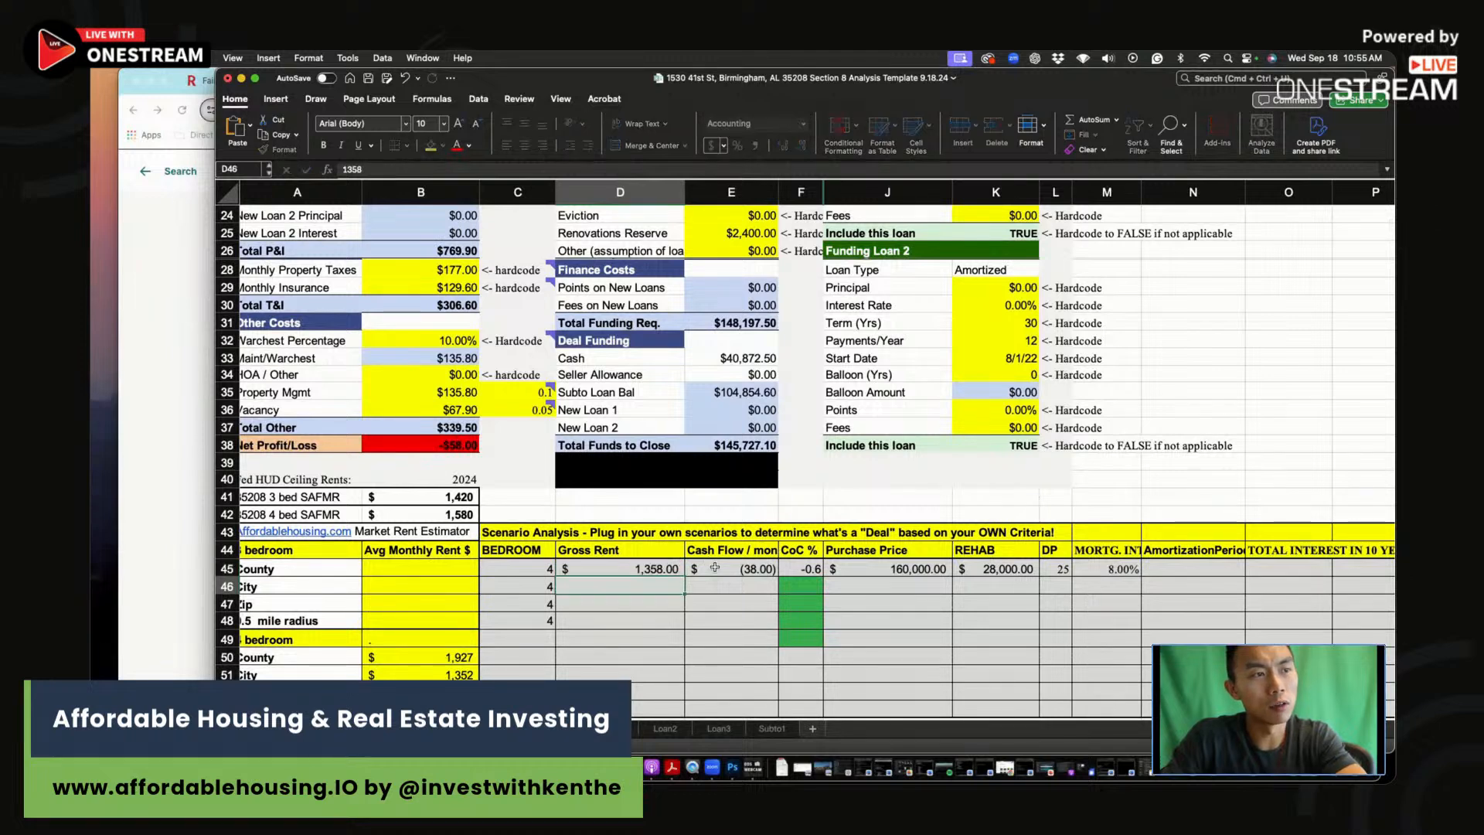
{"action": "left_click", "coordinate": [719, 567]}
{"action": "type", "text": "-"}
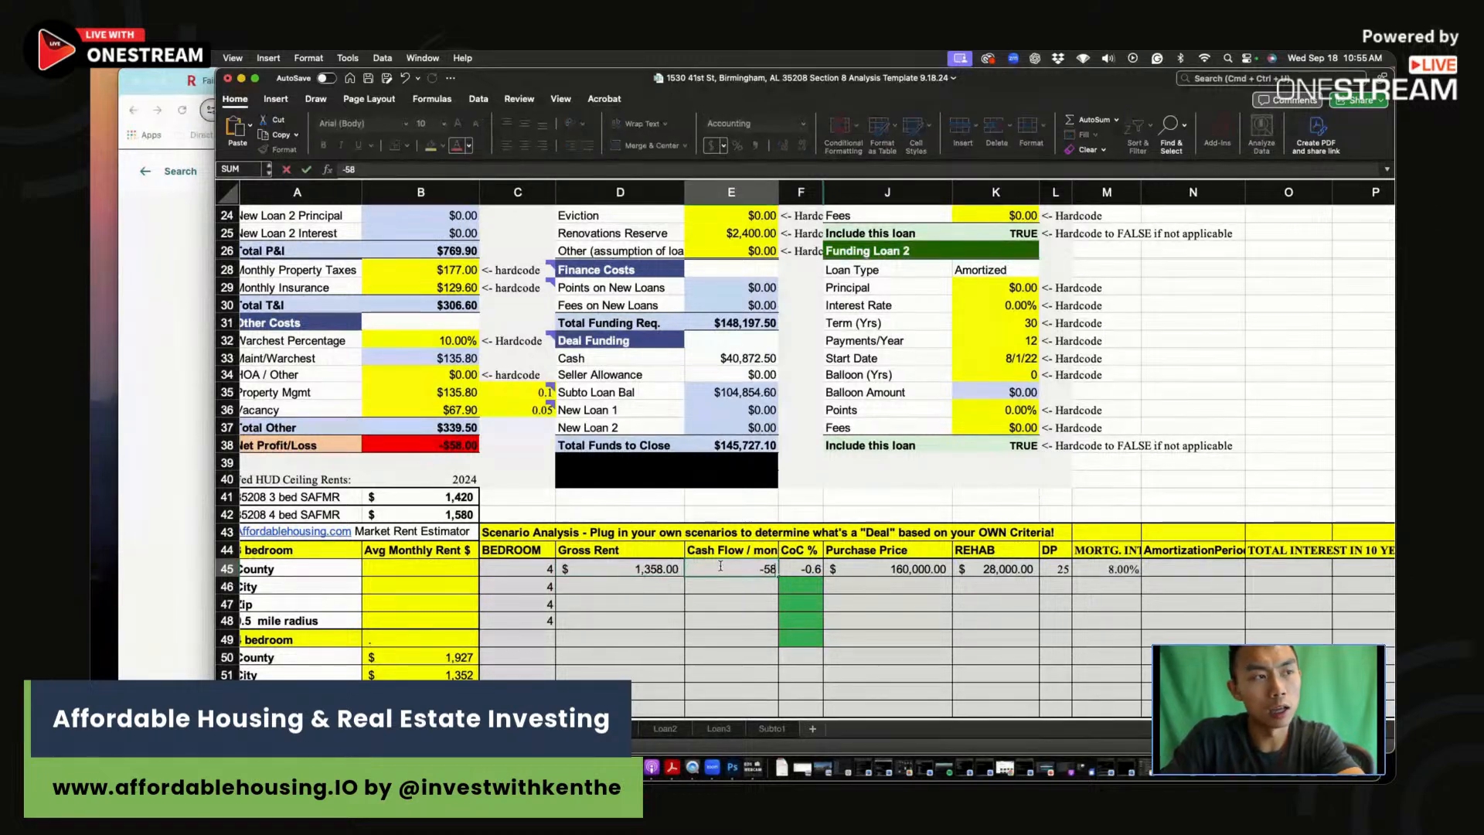
{"action": "type", "text": "58"}
{"action": "key", "text": "Tab"}
{"action": "scroll", "coordinate": [824, 546], "scroll_direction": "up", "scroll_amount": 7}
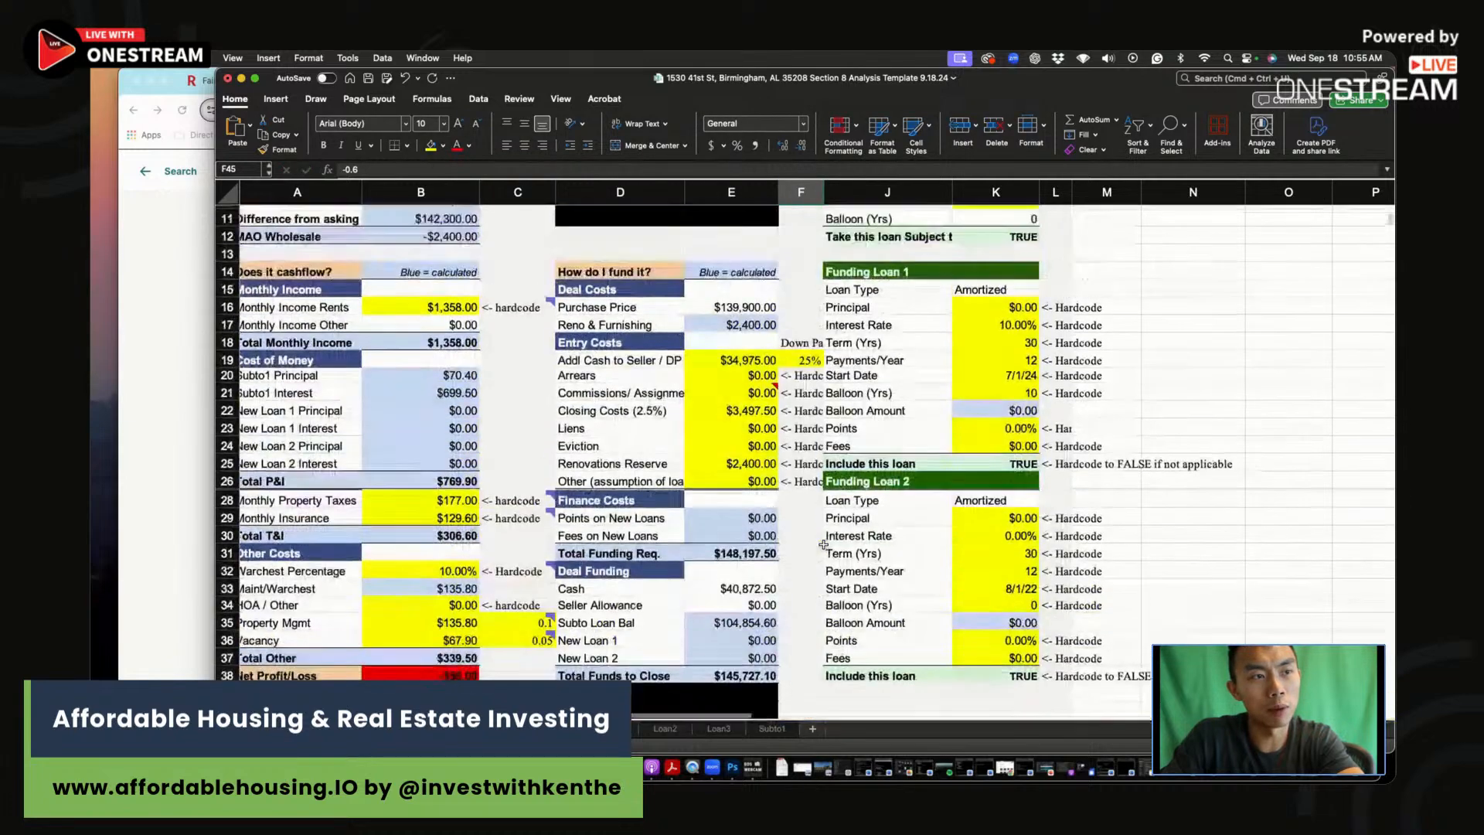
{"action": "scroll", "coordinate": [823, 546], "scroll_direction": "down", "scroll_amount": 5}
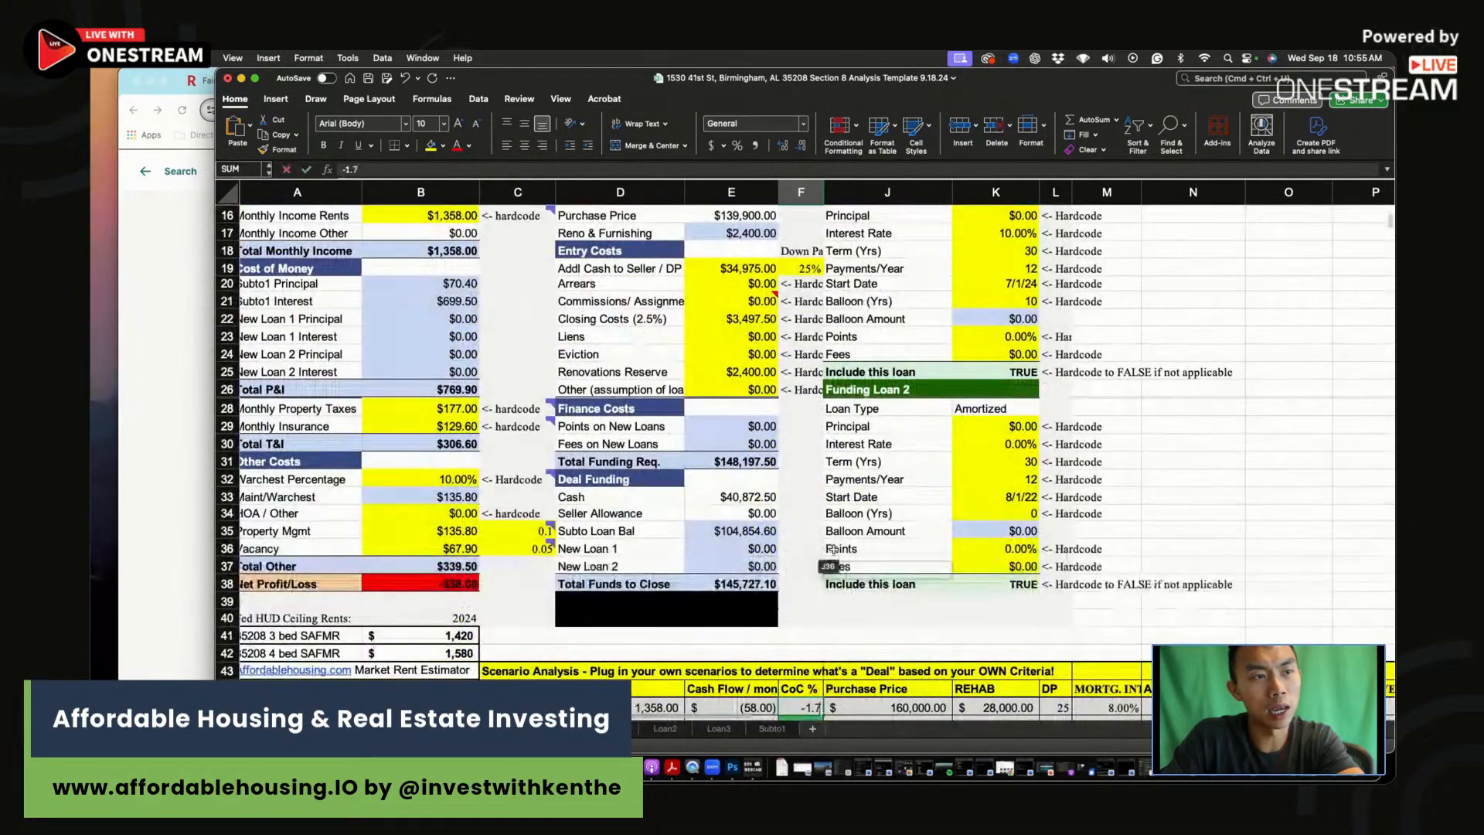
Step: Enter a $140,000 purchase price for the first scenario, leaving REHAB blank
{"action": "left_click", "coordinate": [914, 686]}
{"action": "type", "text": "140000"}
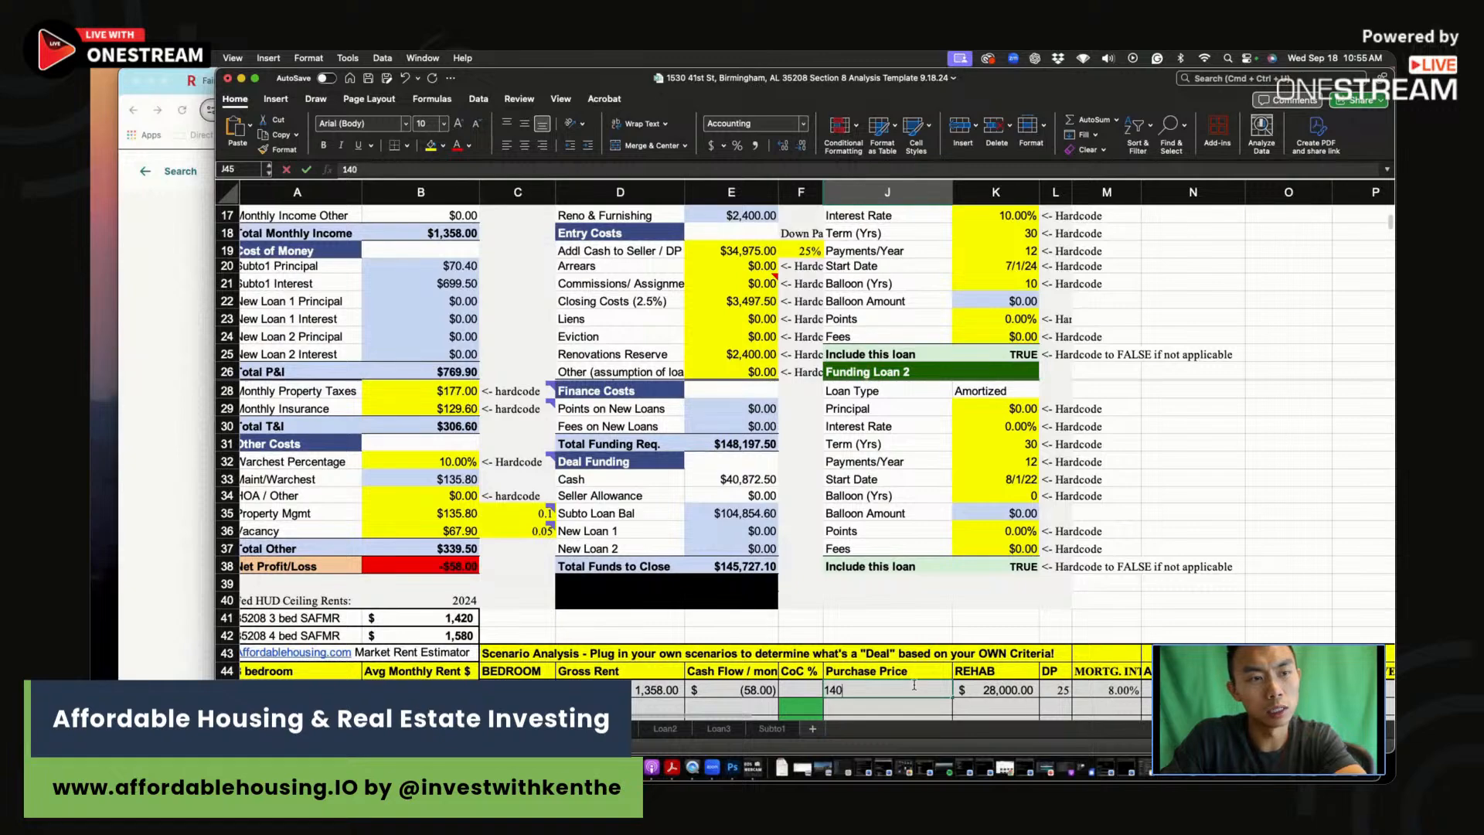
{"action": "left_click", "coordinate": [995, 690]}
{"action": "type", "text": "2"}
{"action": "scroll", "coordinate": [974, 552], "scroll_direction": "up", "scroll_amount": 5}
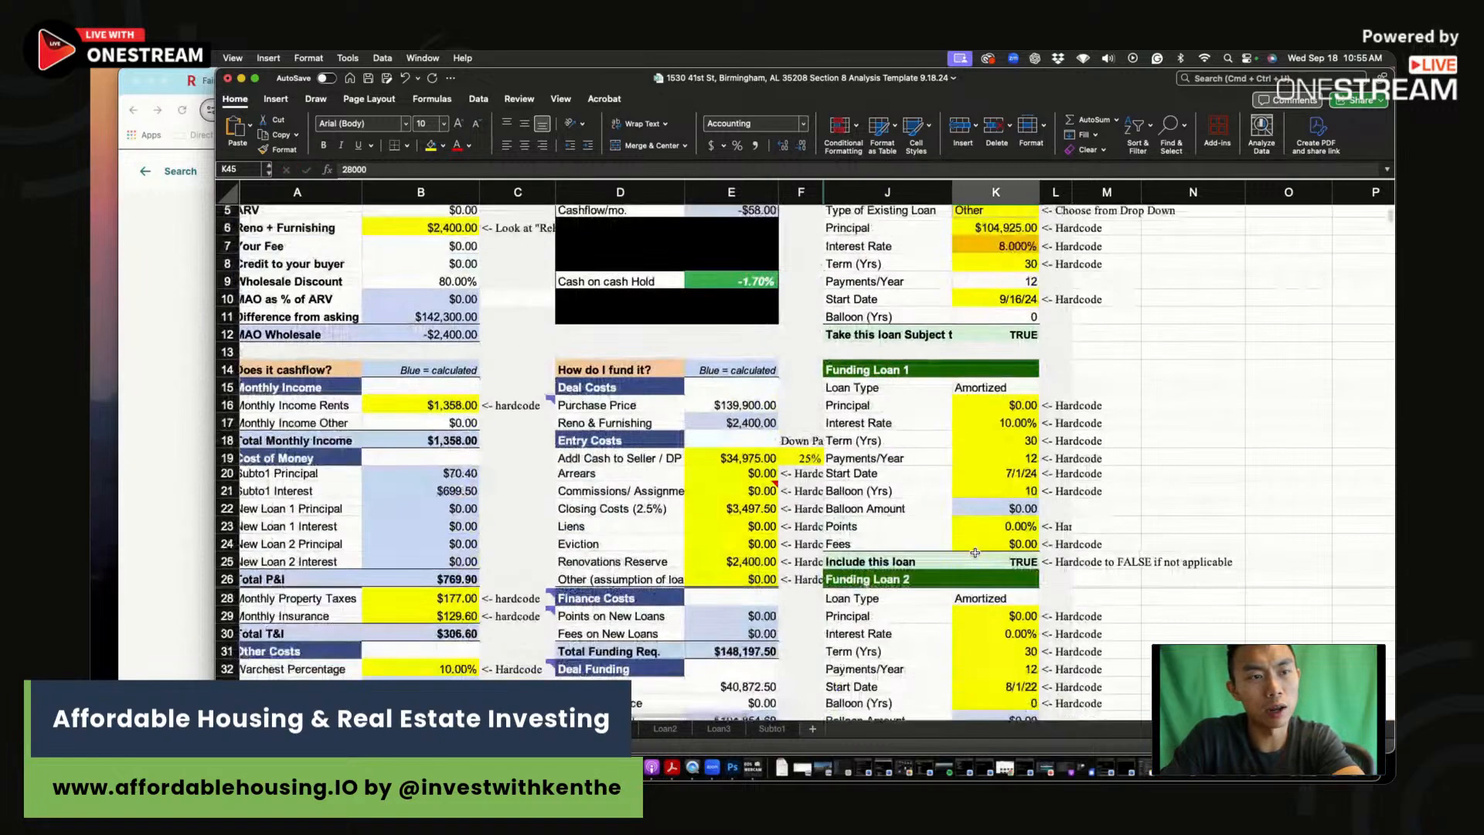
{"action": "scroll", "coordinate": [975, 552], "scroll_direction": "down", "scroll_amount": 5}
{"action": "key", "text": "BackSpace"}
{"action": "scroll", "coordinate": [974, 551], "scroll_direction": "down", "scroll_amount": 1}
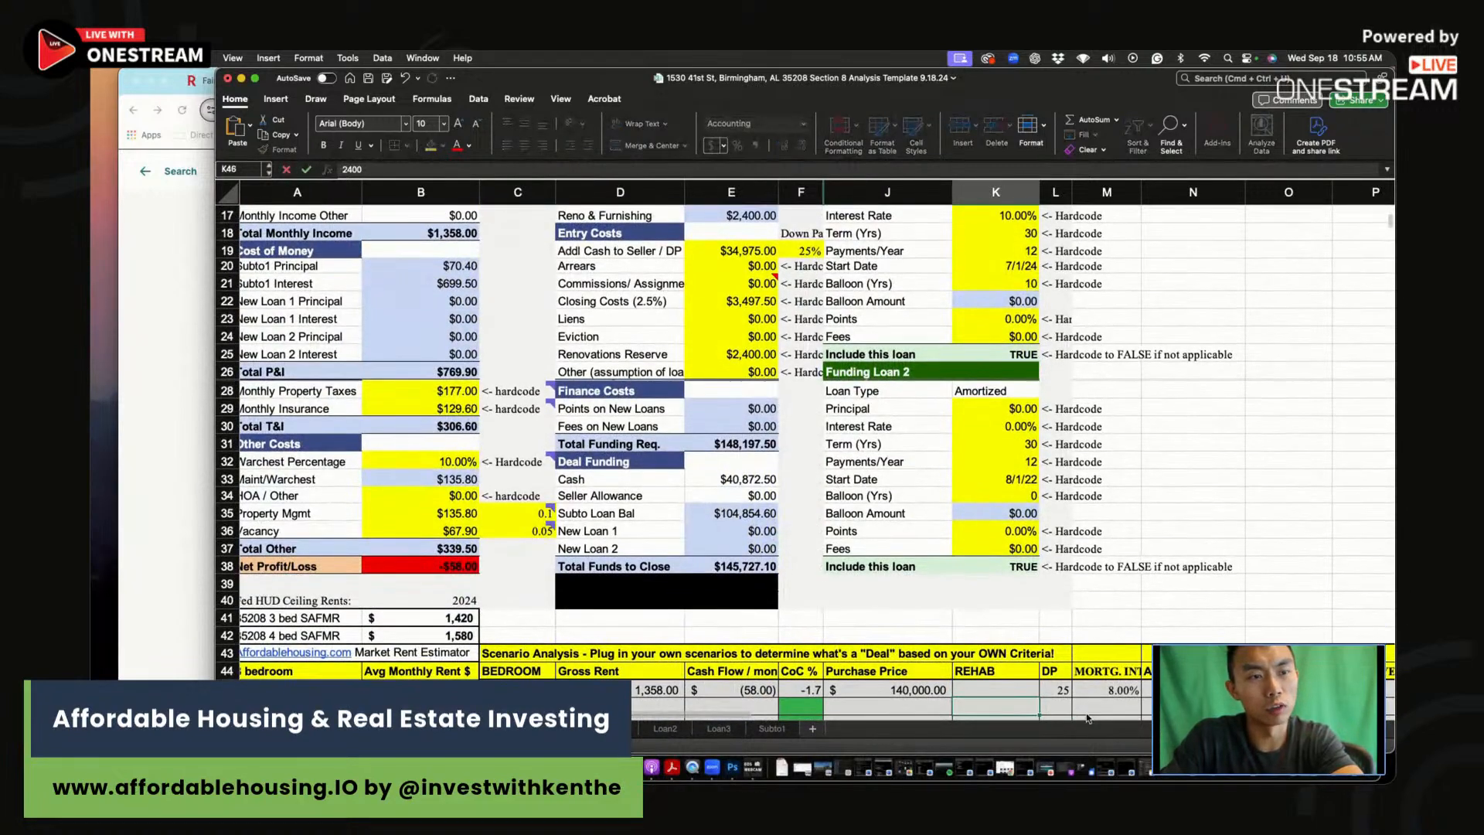
{"action": "left_click", "coordinate": [1058, 691]}
{"action": "left_click", "coordinate": [1107, 690]}
{"action": "scroll", "coordinate": [1005, 464], "scroll_direction": "up", "scroll_amount": 5}
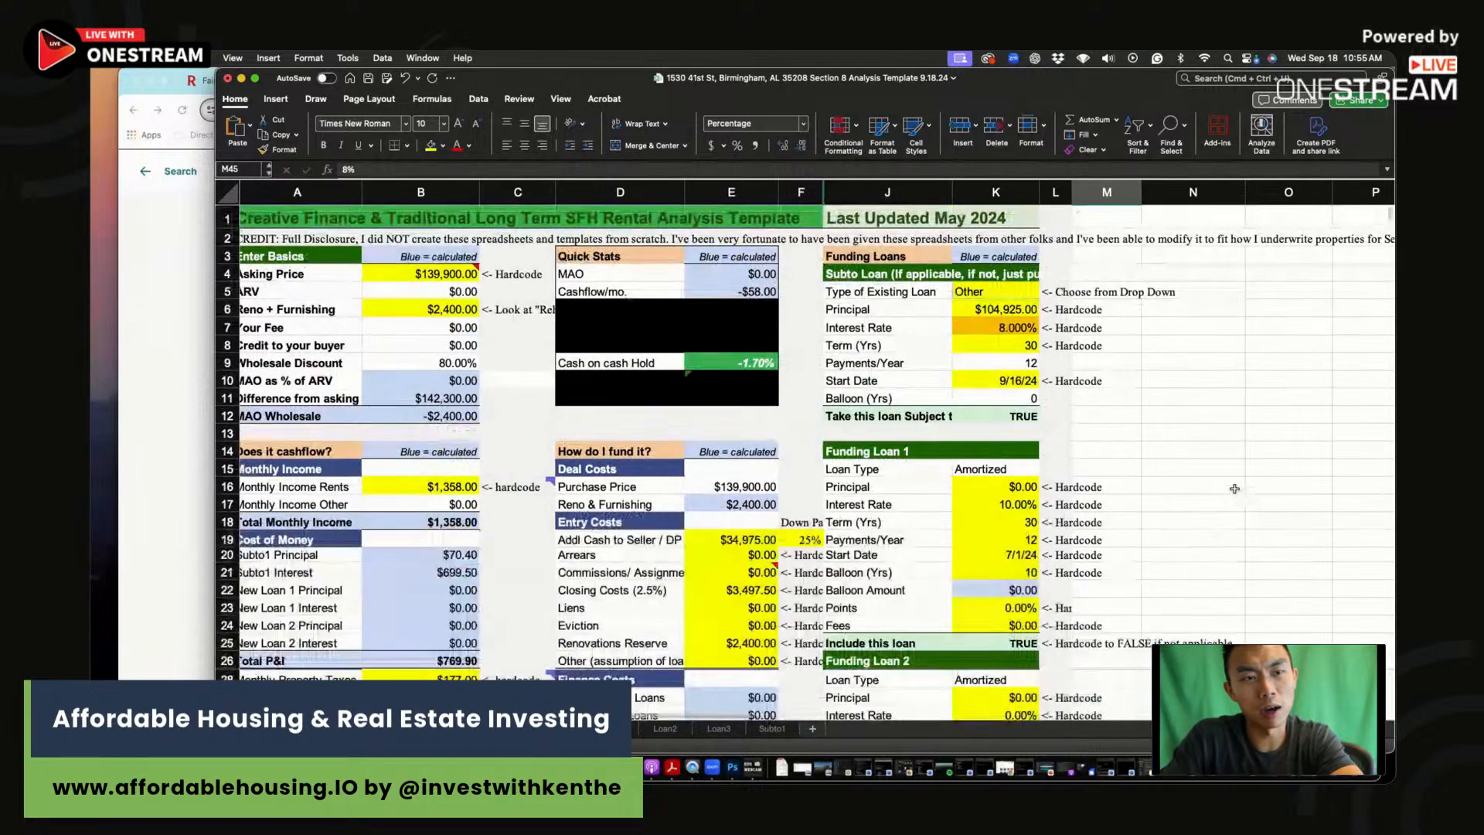
{"action": "left_click", "coordinate": [1000, 331]}
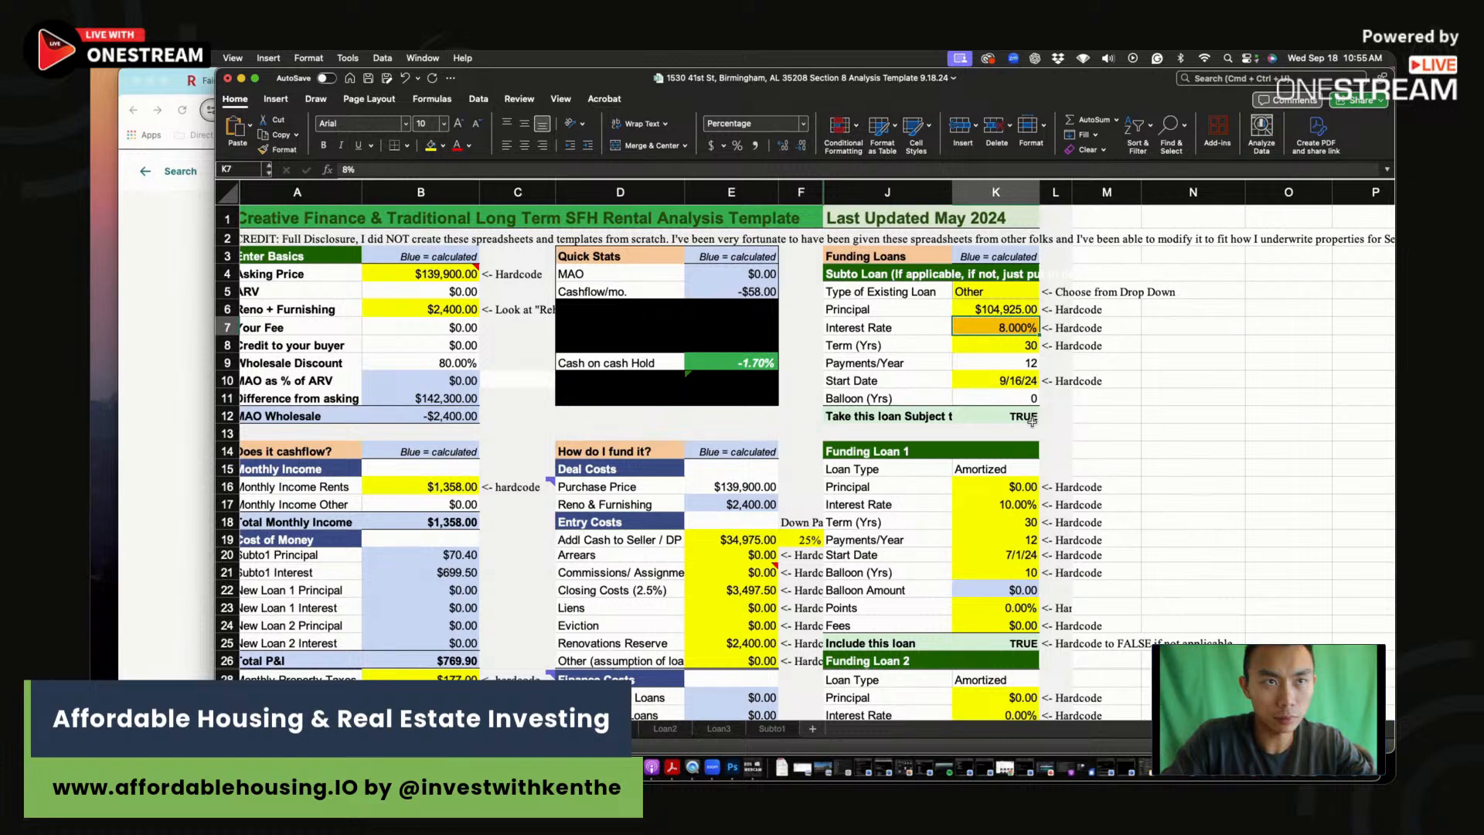
{"action": "type", "text": "6.875"}
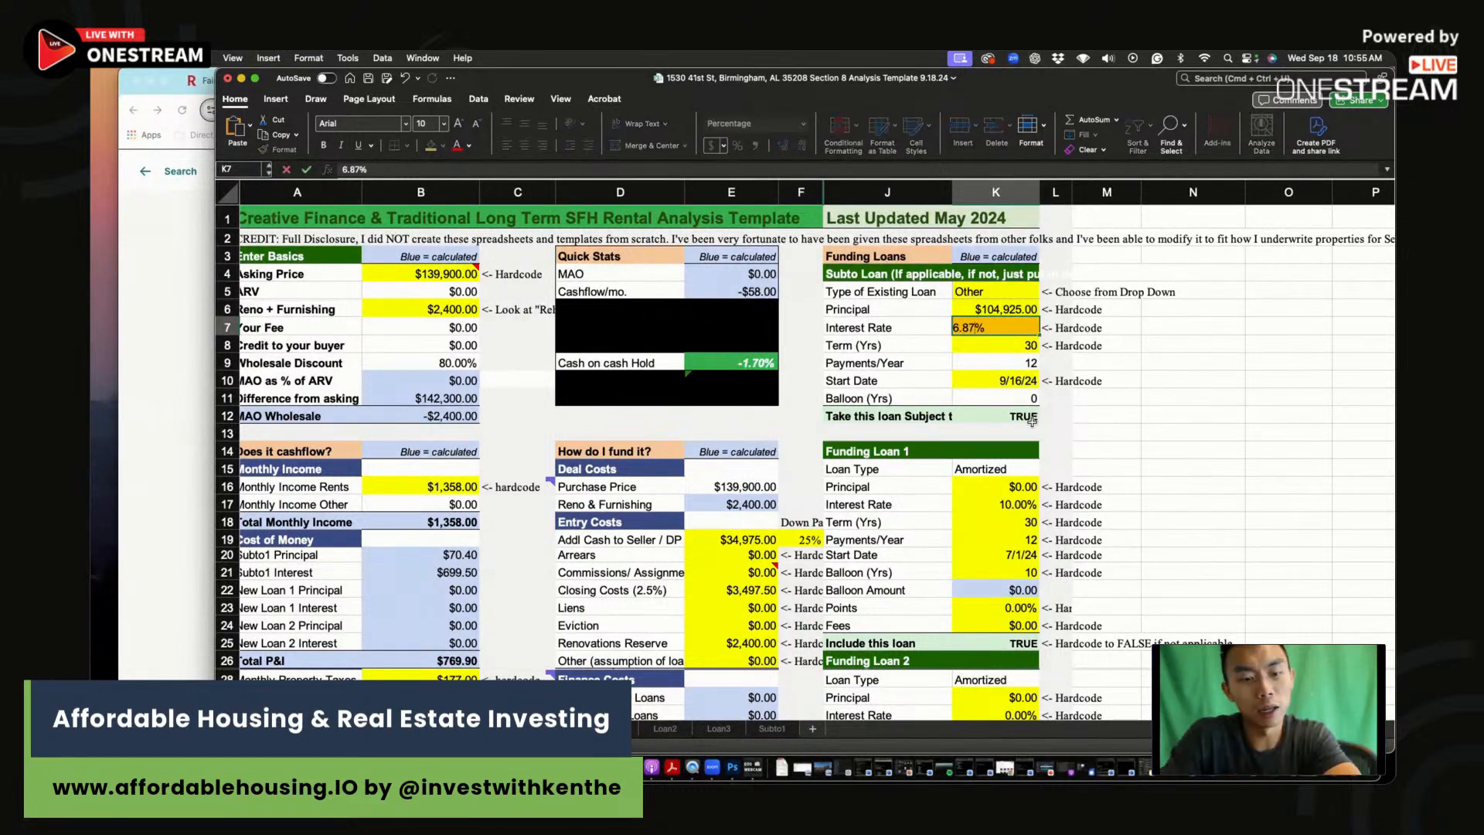
{"action": "key", "text": "Return"}
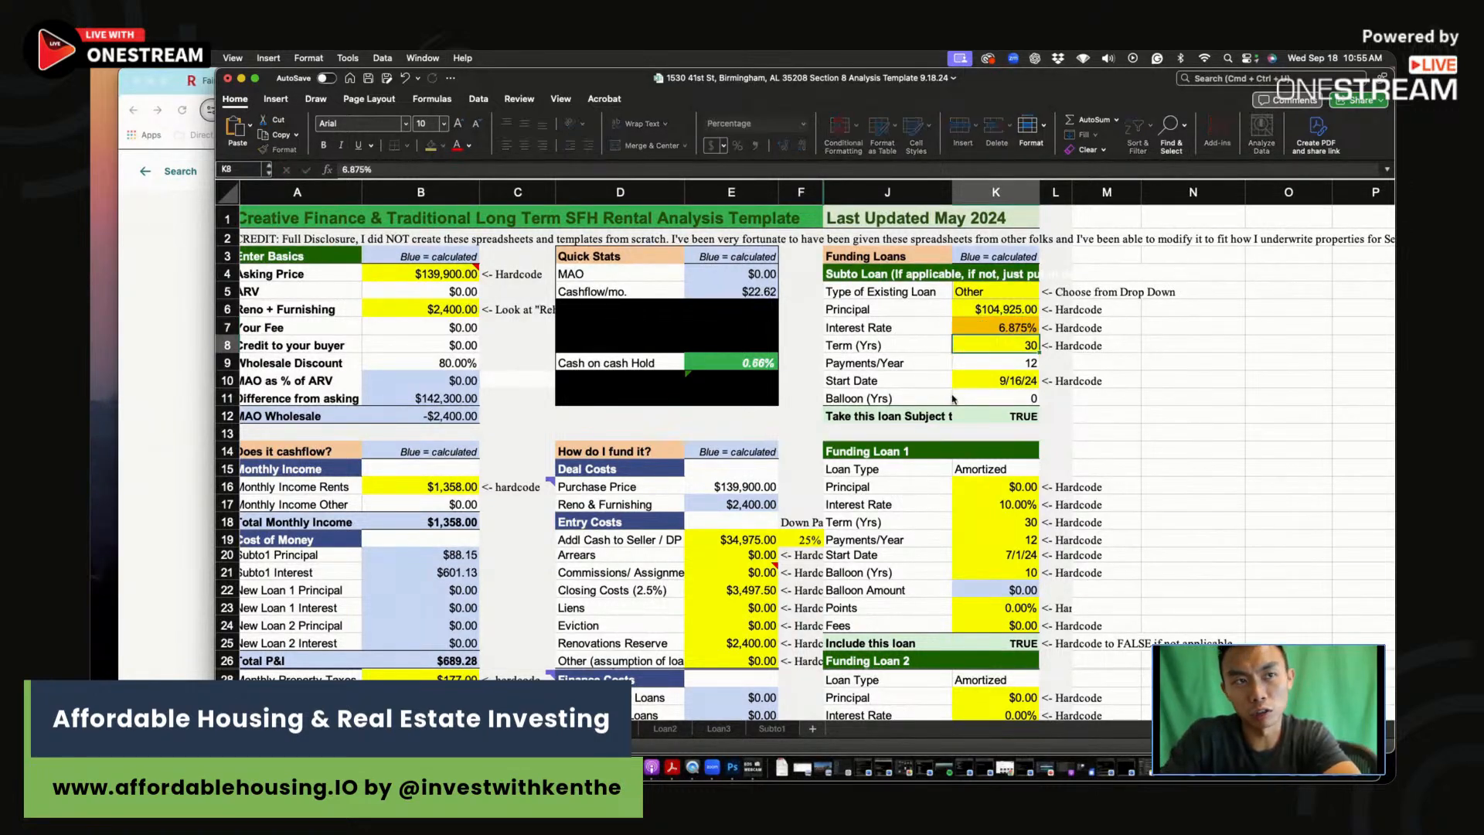
{"action": "left_click", "coordinate": [1019, 325]}
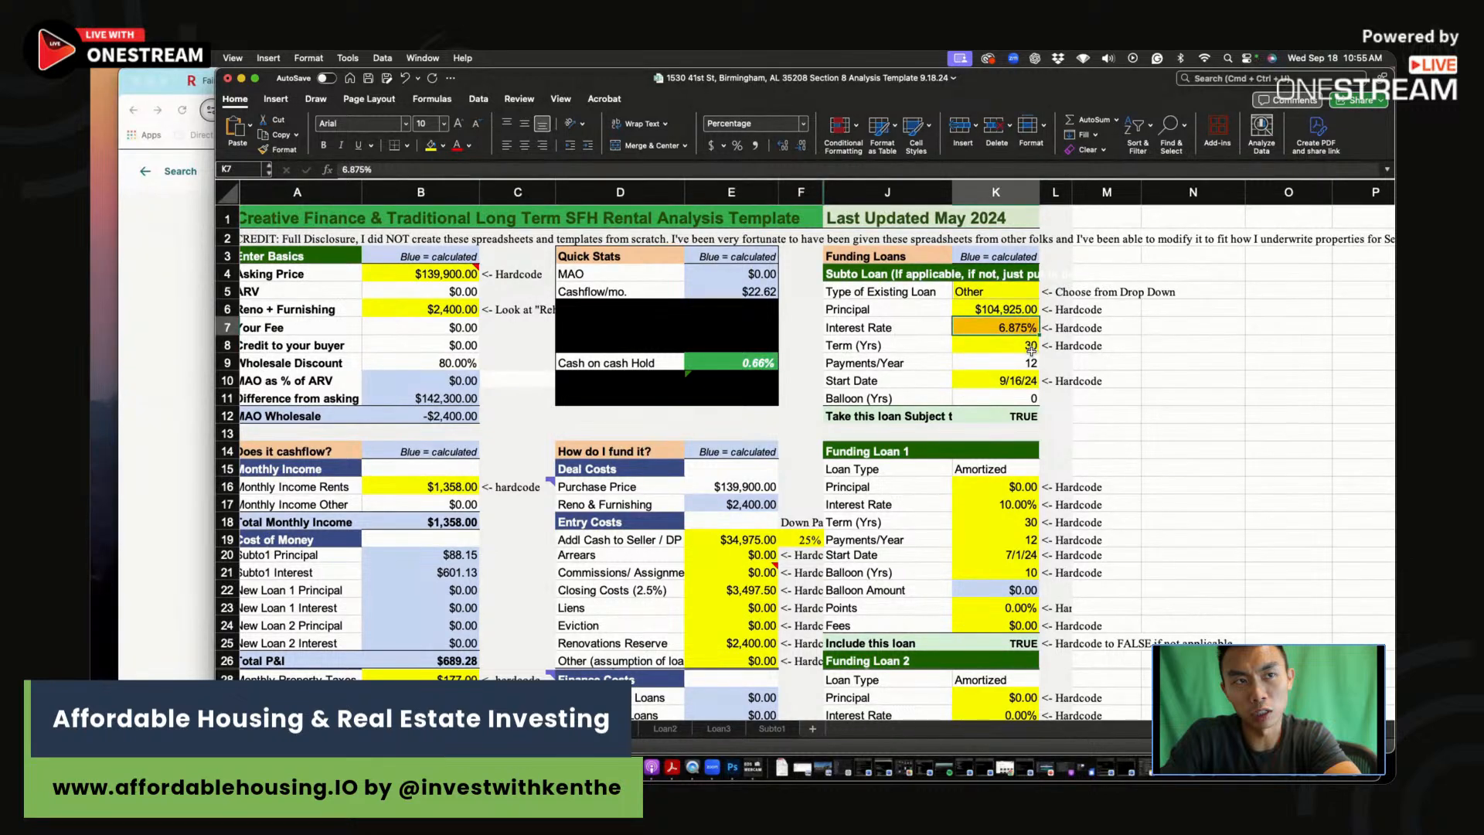
{"action": "left_click", "coordinate": [733, 365]}
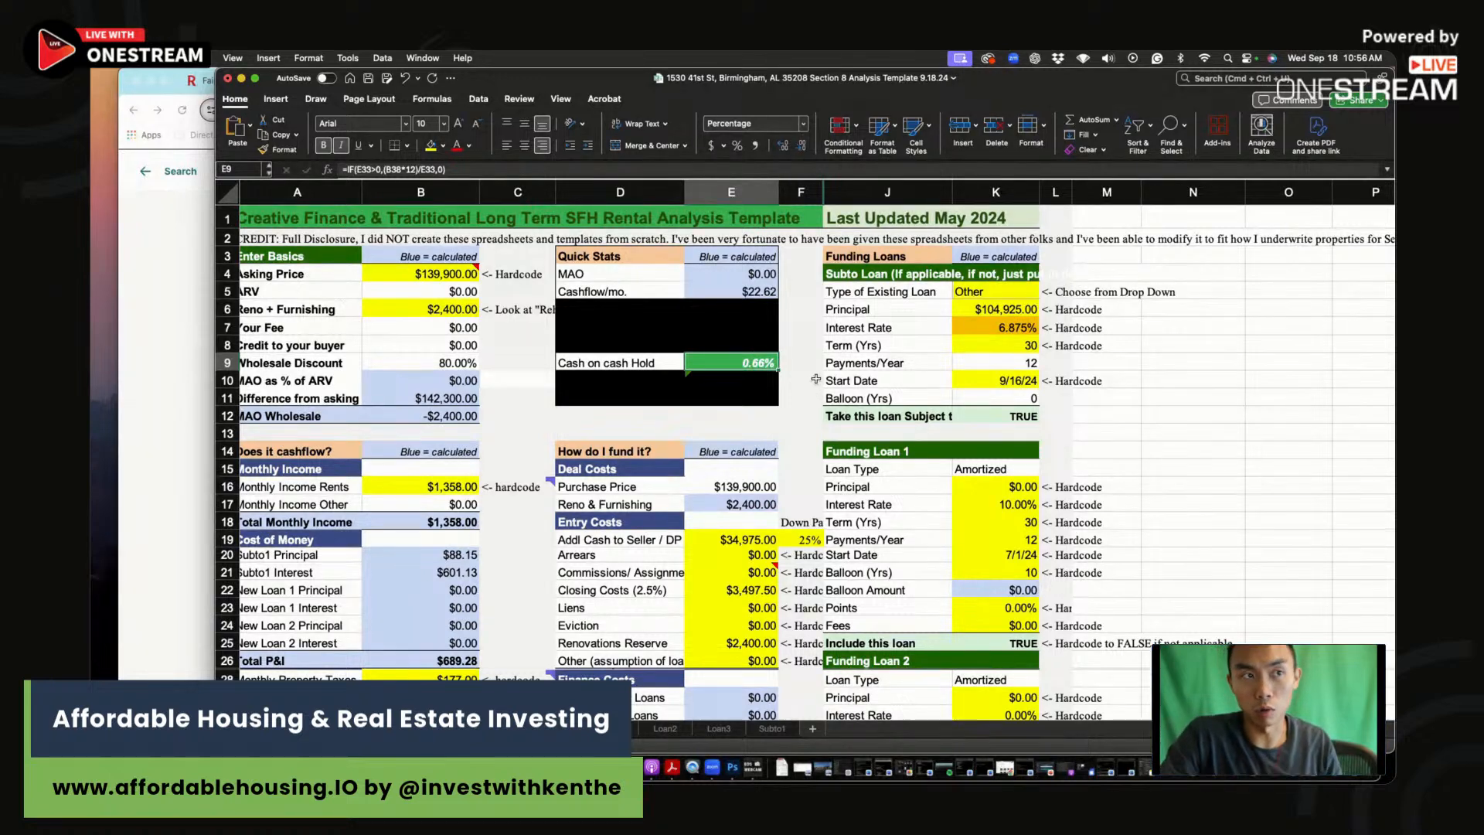
{"action": "left_click", "coordinate": [1026, 327]}
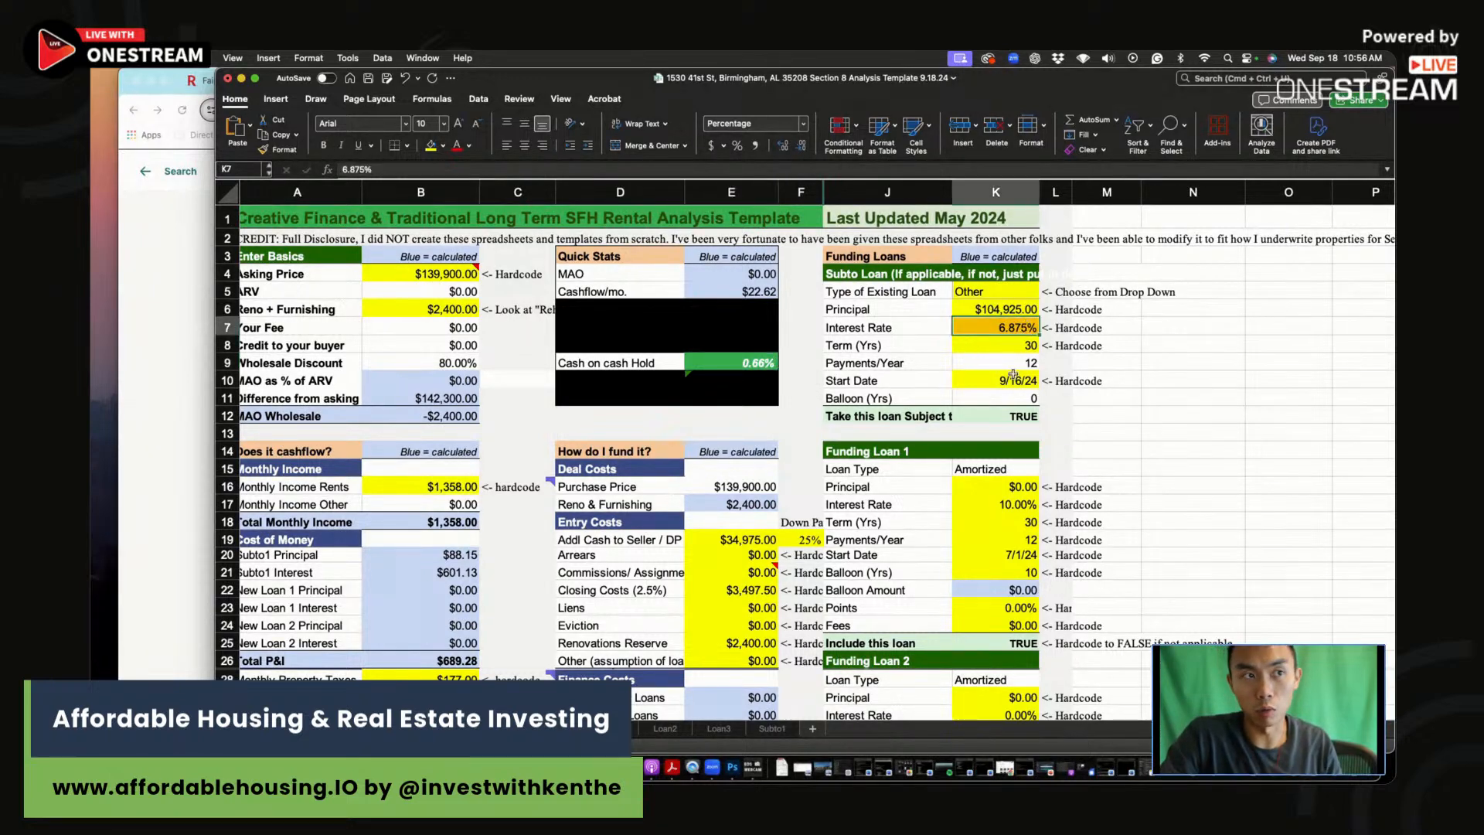
{"action": "left_click", "coordinate": [753, 362]}
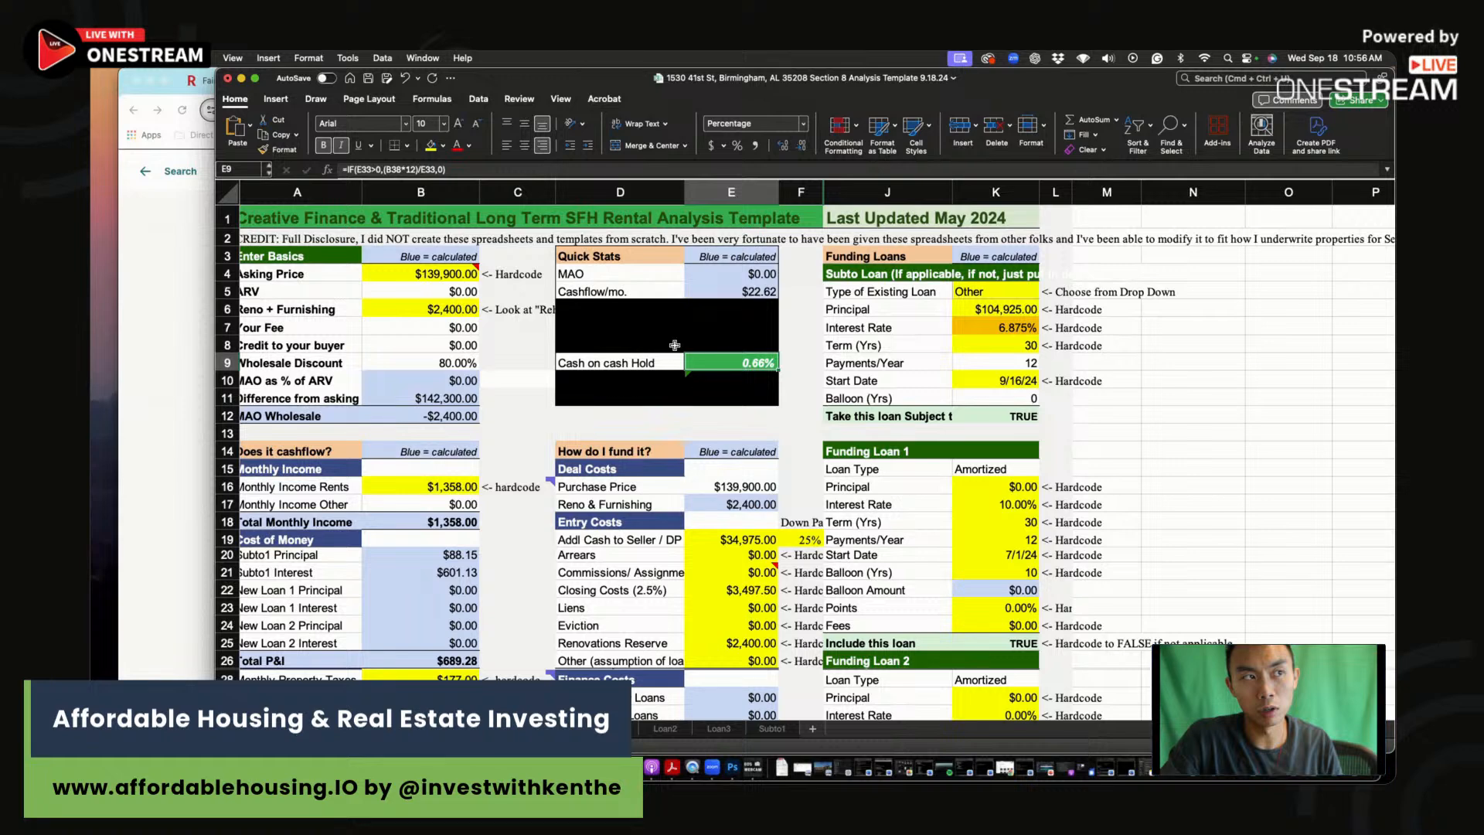
{"action": "left_click", "coordinate": [415, 270]}
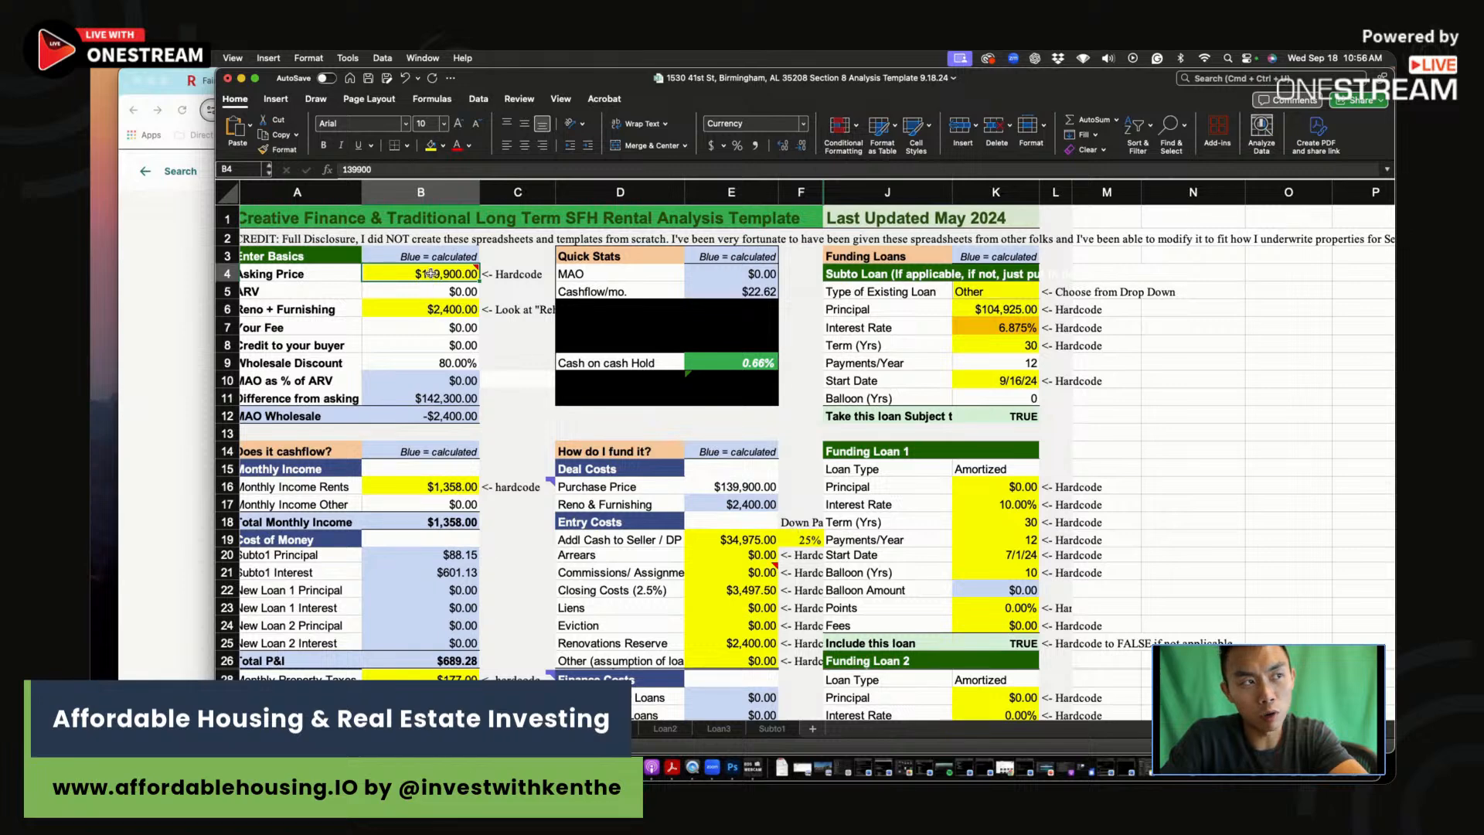
{"action": "mouse_move", "coordinate": [431, 274]}
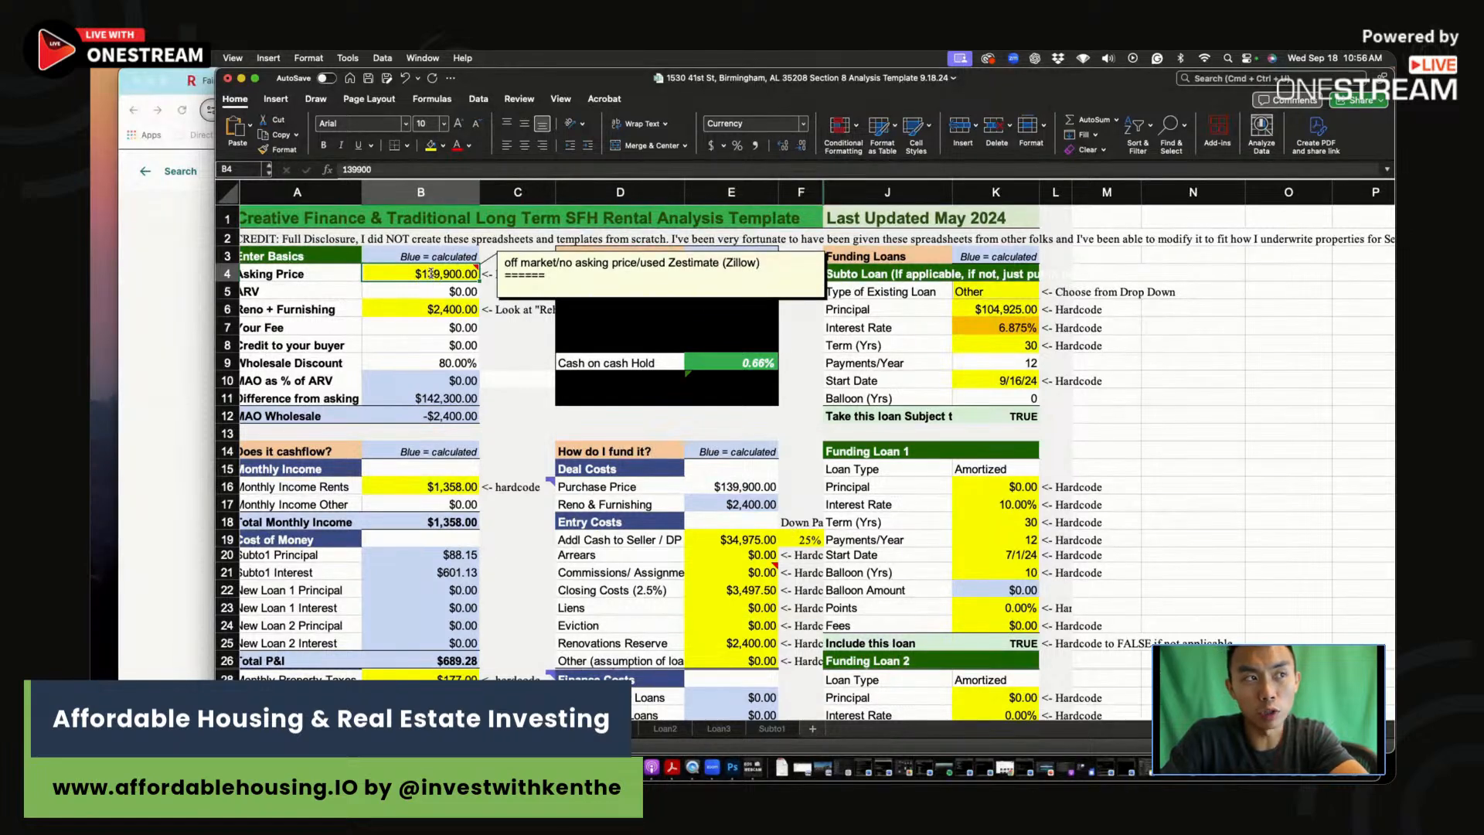
Step: Try a $100,000 asking price, then settle on $95,000 for 10.26% cash-on-cash
{"action": "type", "text": "100000"}
{"action": "key", "text": "Return"}
{"action": "left_click", "coordinate": [765, 377]}
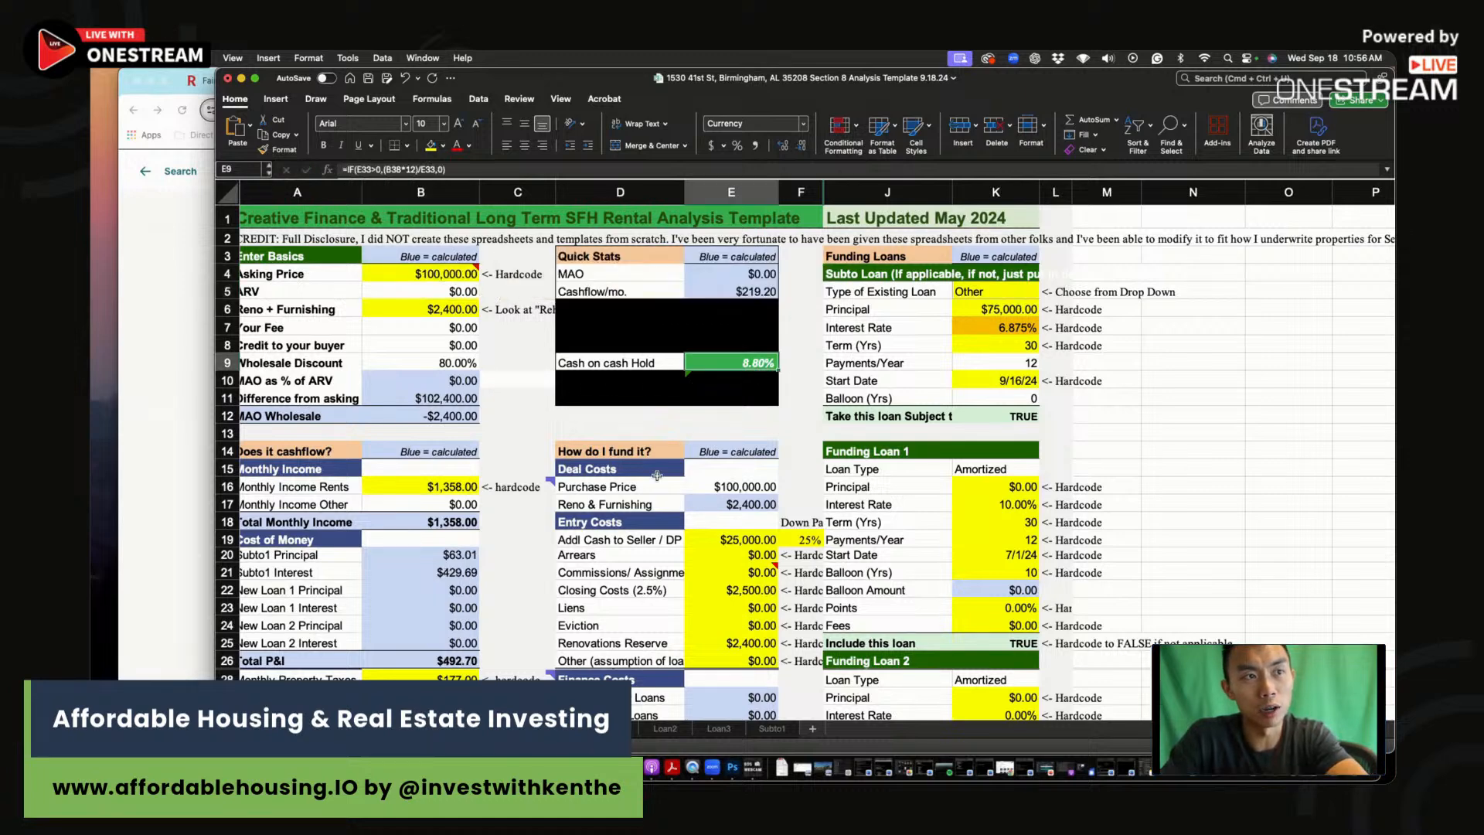
{"action": "left_click", "coordinate": [446, 273]}
{"action": "type", "text": "9"}
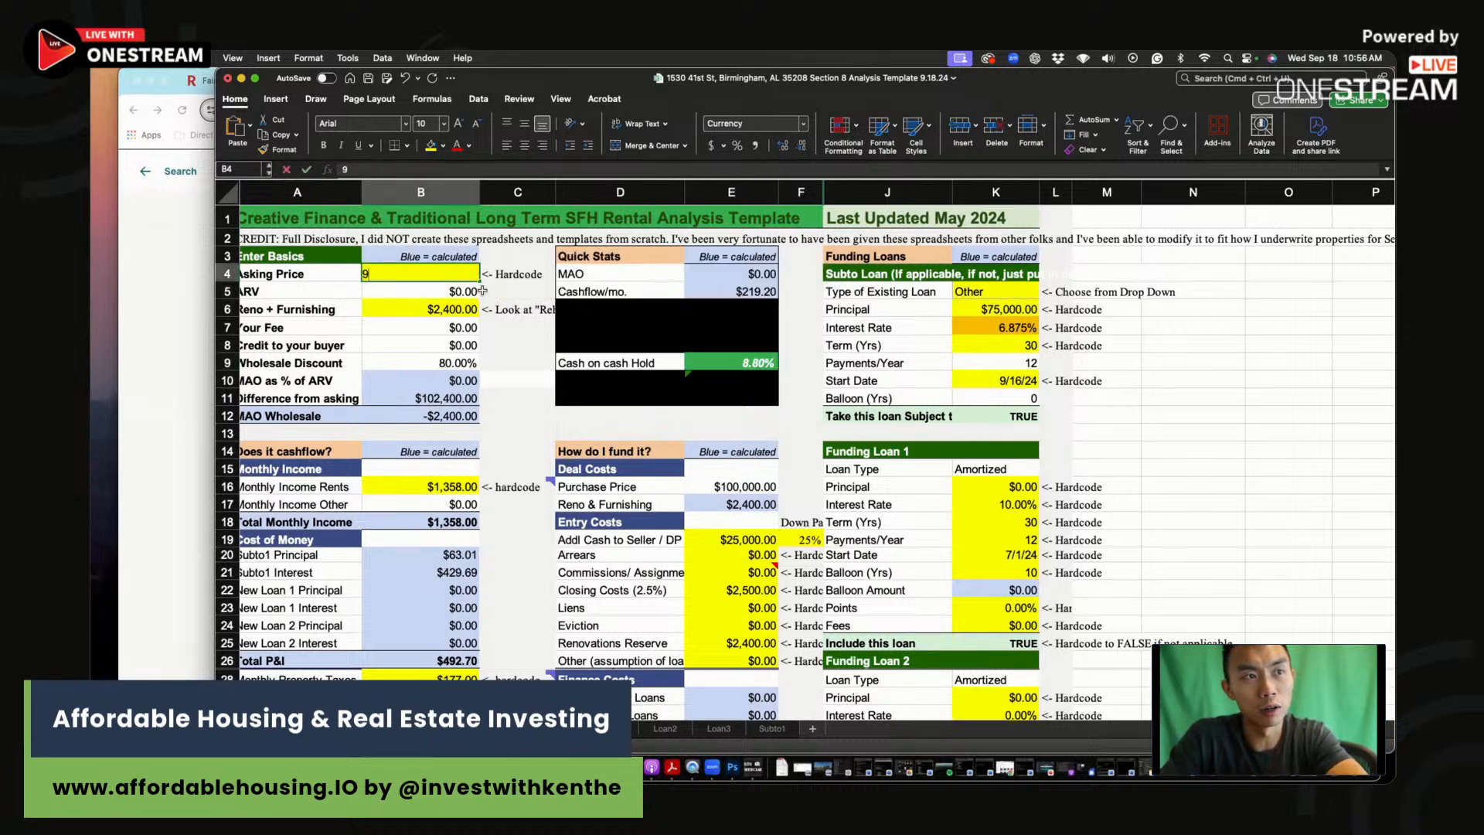
{"action": "type", "text": "5,000"}
{"action": "key", "text": "Return"}
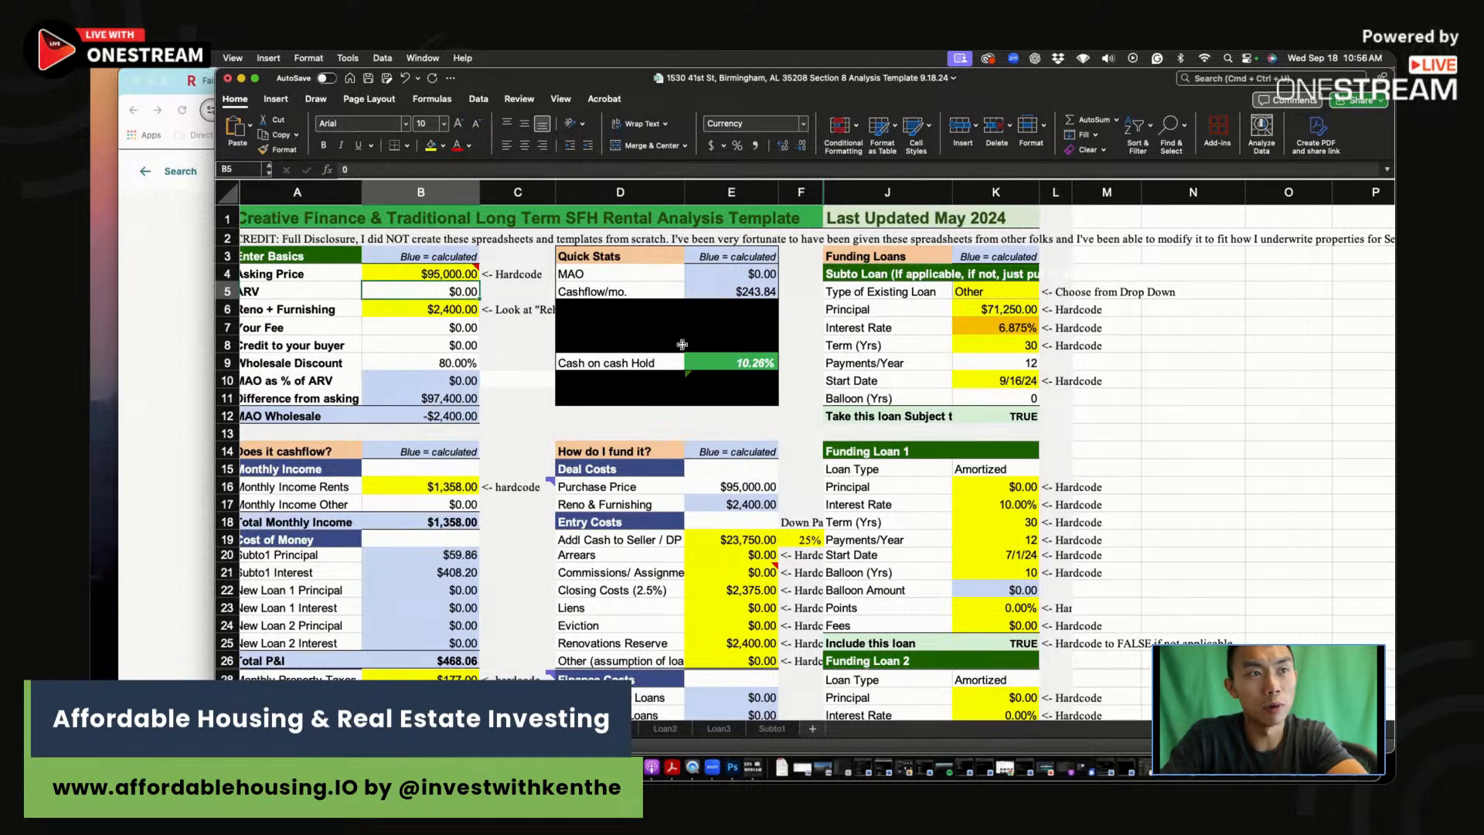
Step: Enter a 6.875% mortgage rate in the second scenario row and begin its gross rent
{"action": "scroll", "coordinate": [759, 462], "scroll_direction": "down", "scroll_amount": 3}
{"action": "scroll", "coordinate": [759, 462], "scroll_direction": "down", "scroll_amount": 5}
{"action": "left_click", "coordinate": [1113, 646]}
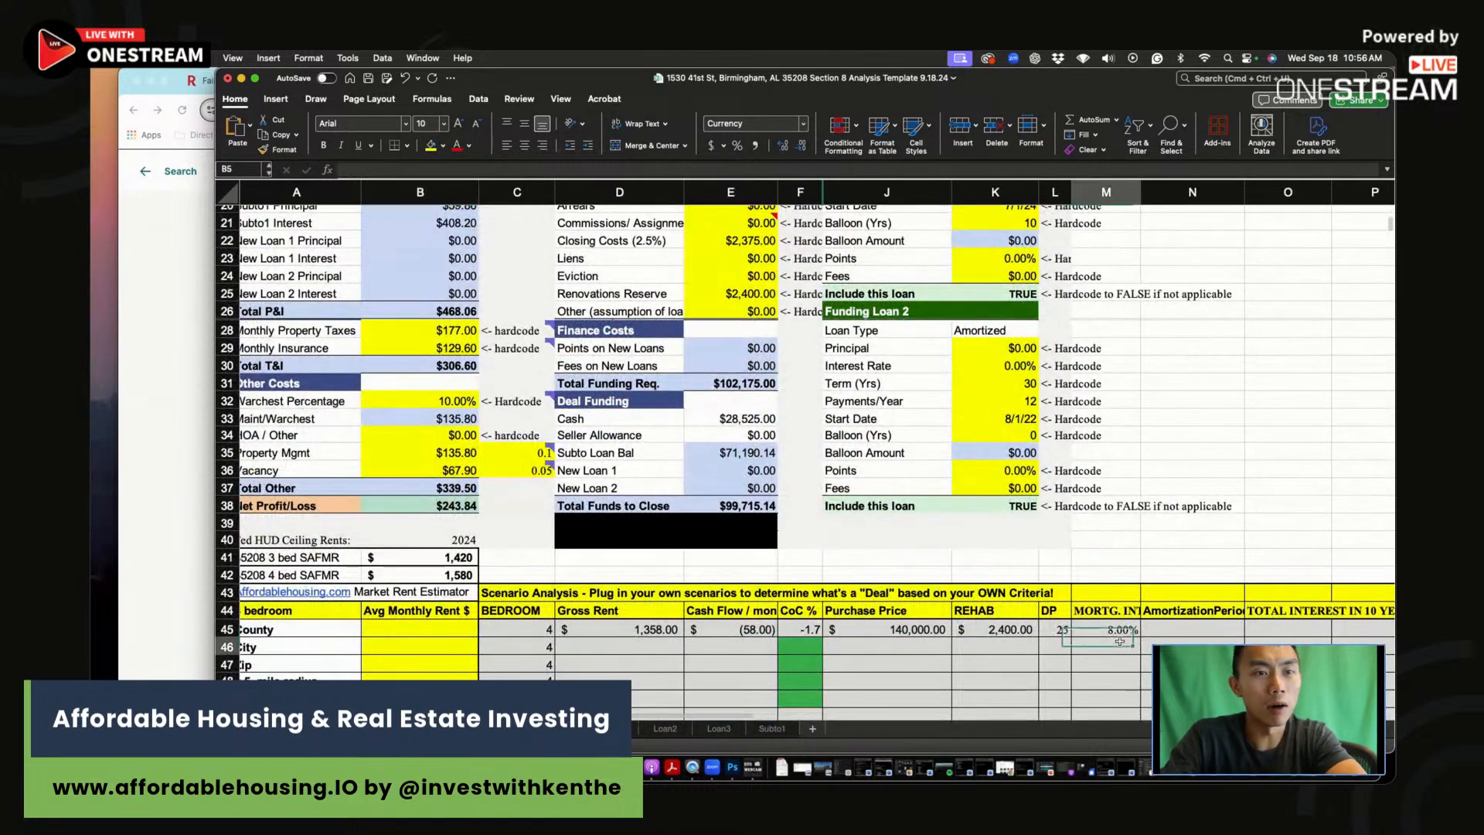
{"action": "type", "text": "6.875"}
{"action": "key", "text": "Return"}
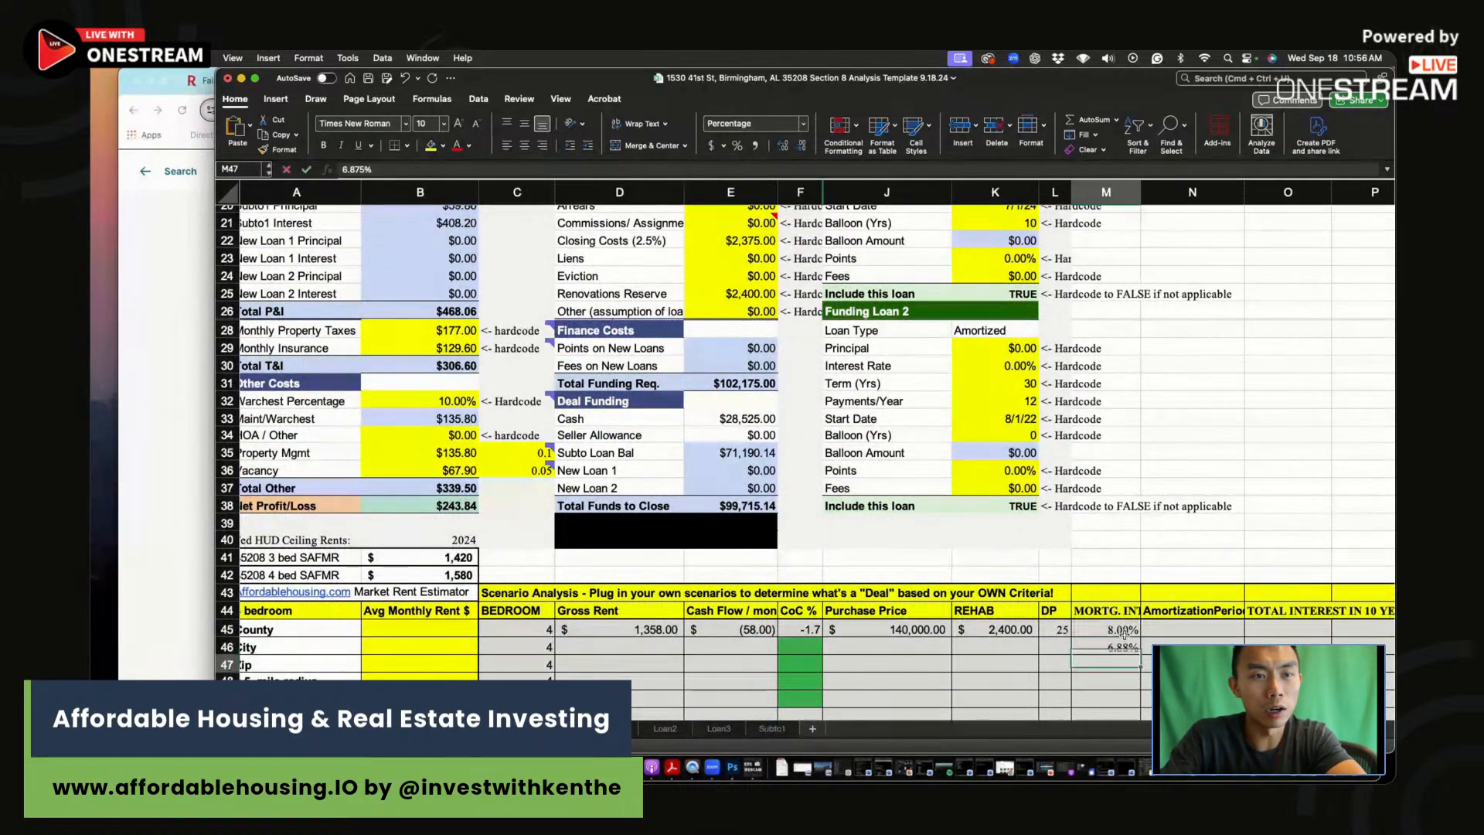
{"action": "left_click", "coordinate": [608, 647]}
{"action": "type", "text": "1358"}
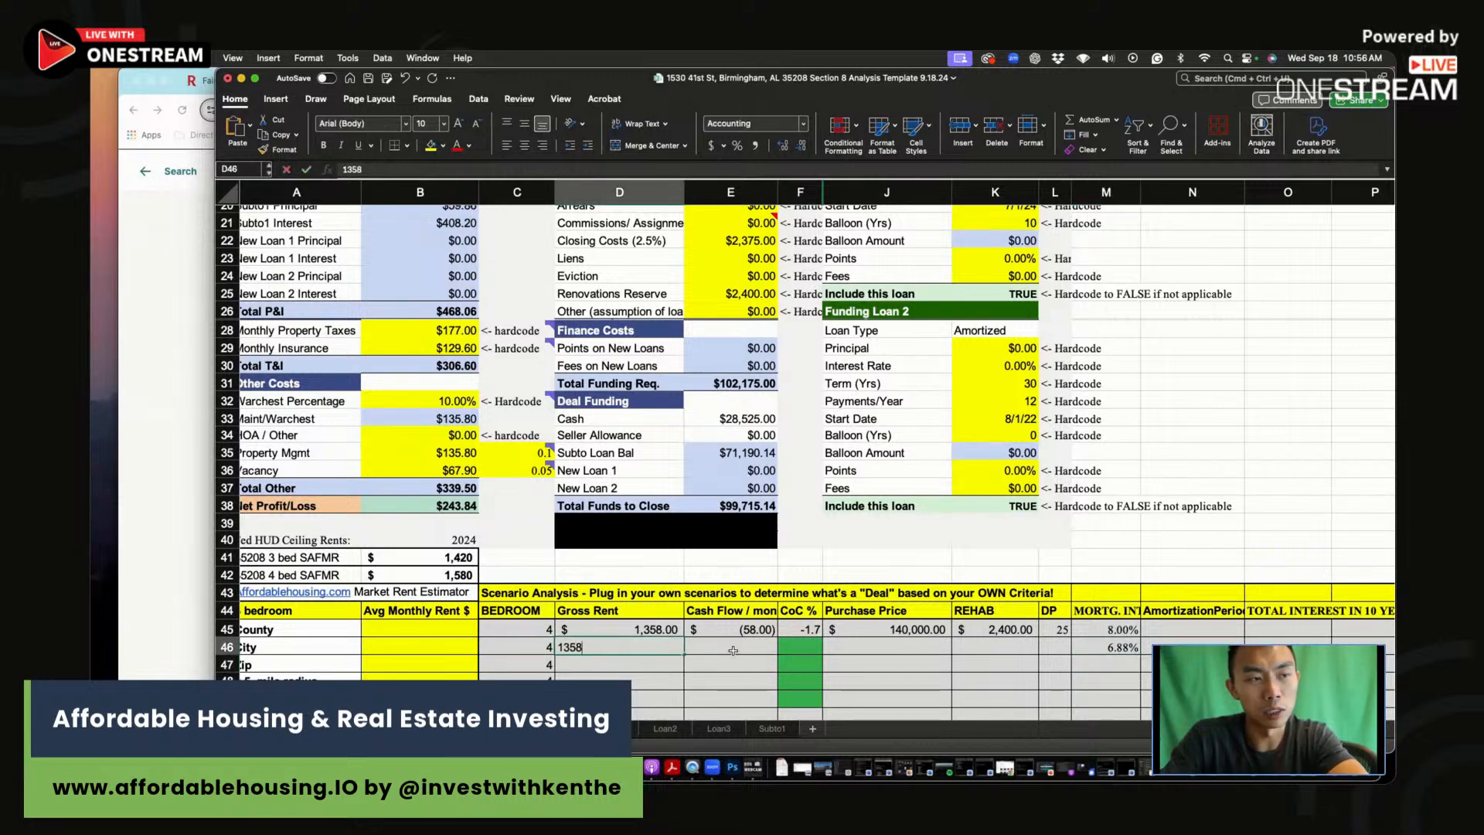
Step: Enter the 1,358 rent, 244 cash flow and 10.3 CoC in row 46
{"action": "left_click", "coordinate": [732, 651]}
{"action": "type", "text": "244"}
{"action": "key", "text": "Return"}
{"action": "left_click", "coordinate": [804, 647]}
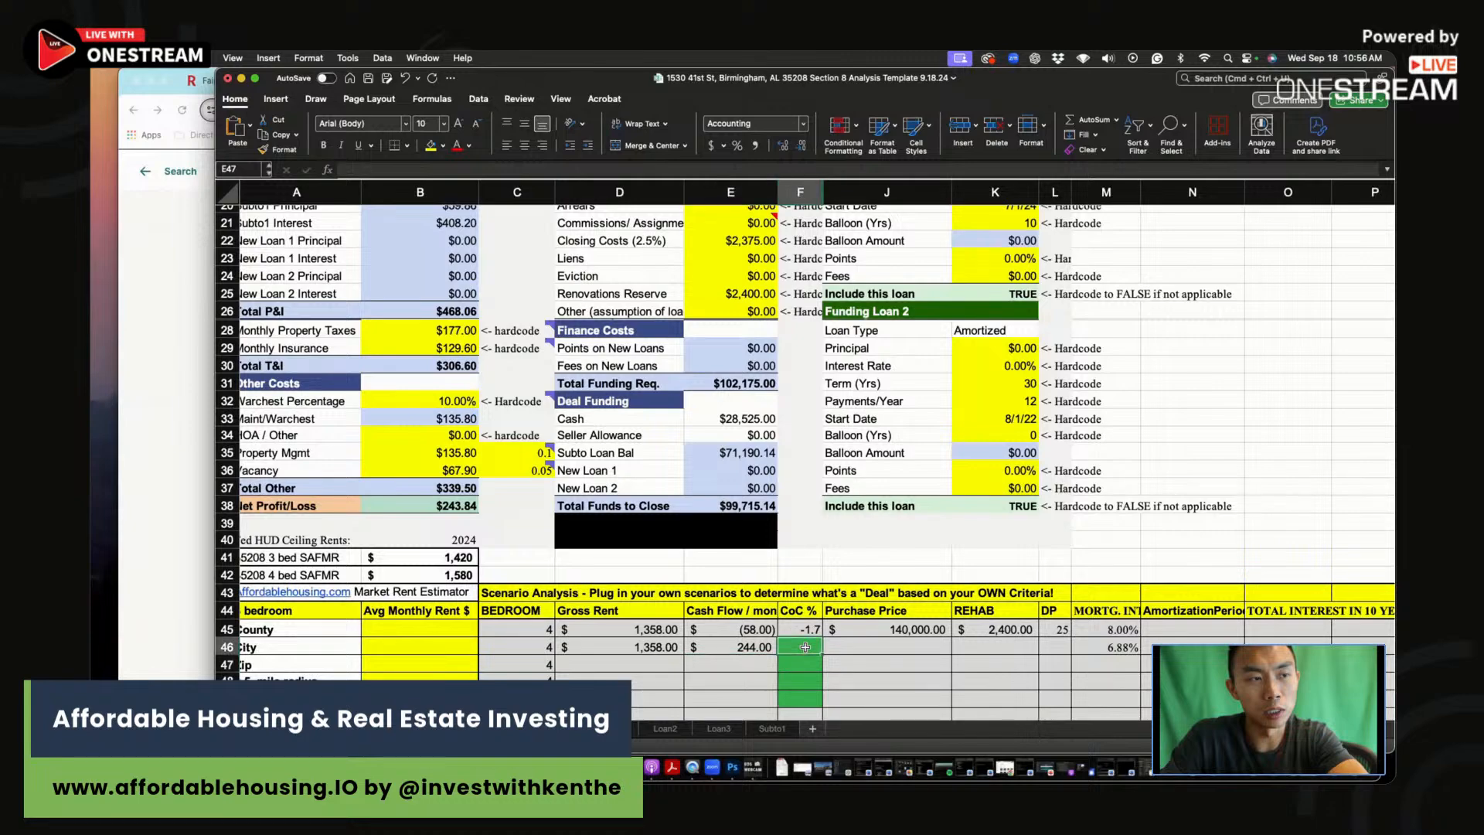
{"action": "scroll", "coordinate": [805, 647], "scroll_direction": "up", "scroll_amount": 8}
{"action": "scroll", "coordinate": [805, 647], "scroll_direction": "down", "scroll_amount": 2}
{"action": "scroll", "coordinate": [805, 647], "scroll_direction": "down", "scroll_amount": 5}
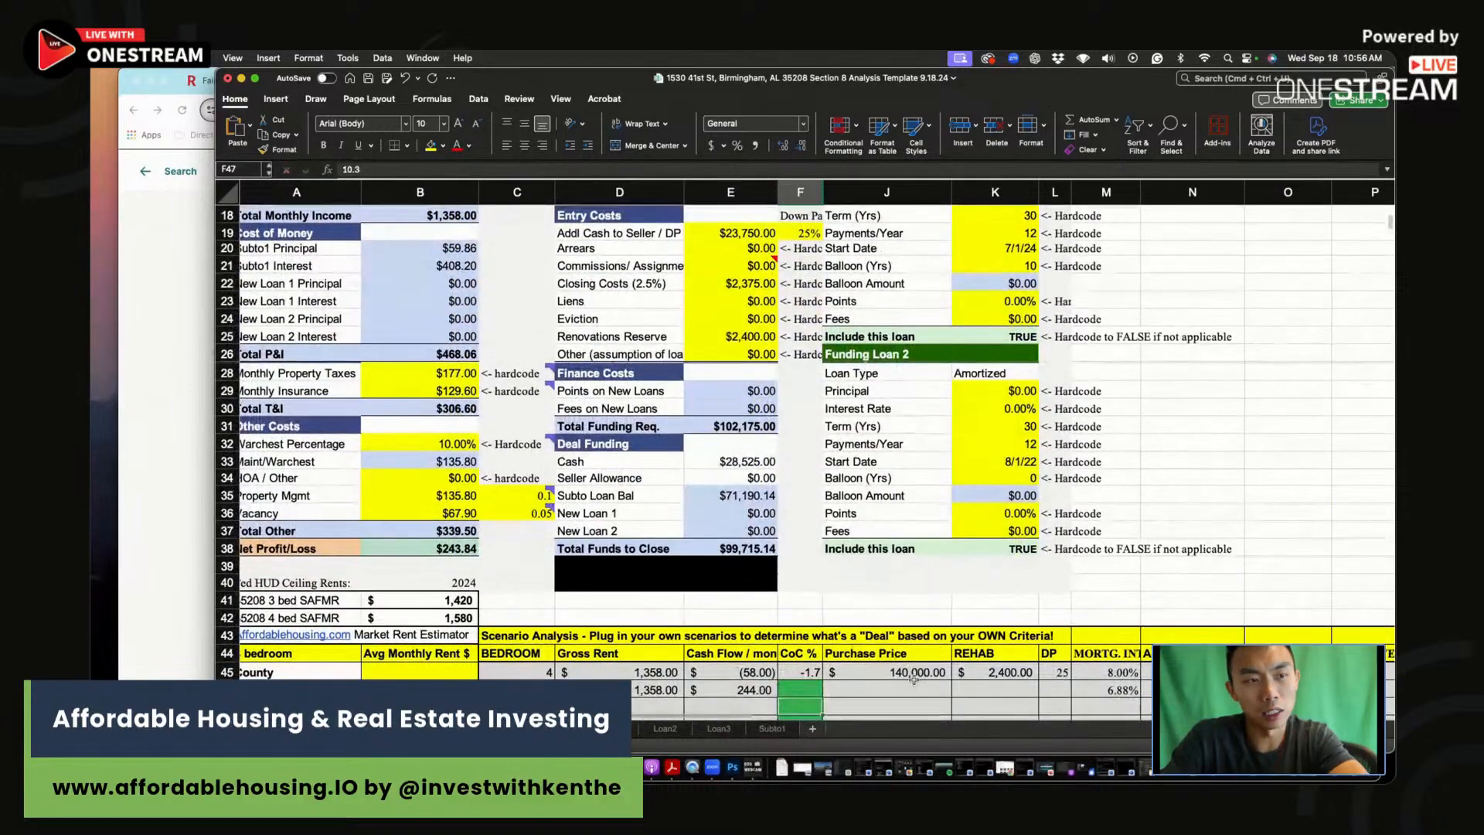
Step: Enter the $95,000 purchase price, $2,400 rehab and 25 down payment in row 46
{"action": "left_click", "coordinate": [904, 686]}
{"action": "type", "text": "9500"}
{"action": "key", "text": "Return"}
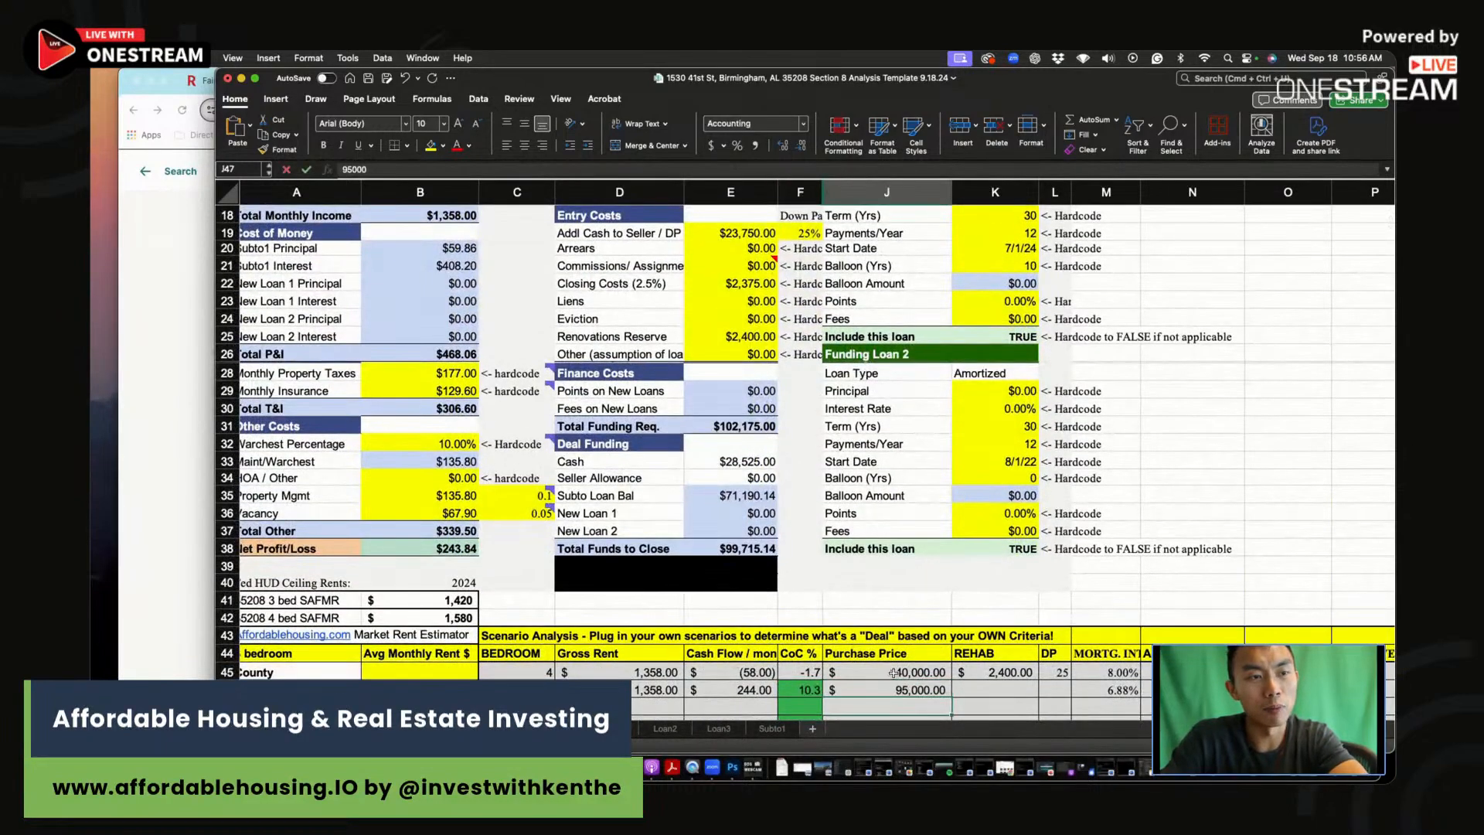
{"action": "scroll", "coordinate": [904, 684], "scroll_direction": "up", "scroll_amount": 6}
{"action": "scroll", "coordinate": [834, 641], "scroll_direction": "down", "scroll_amount": 7}
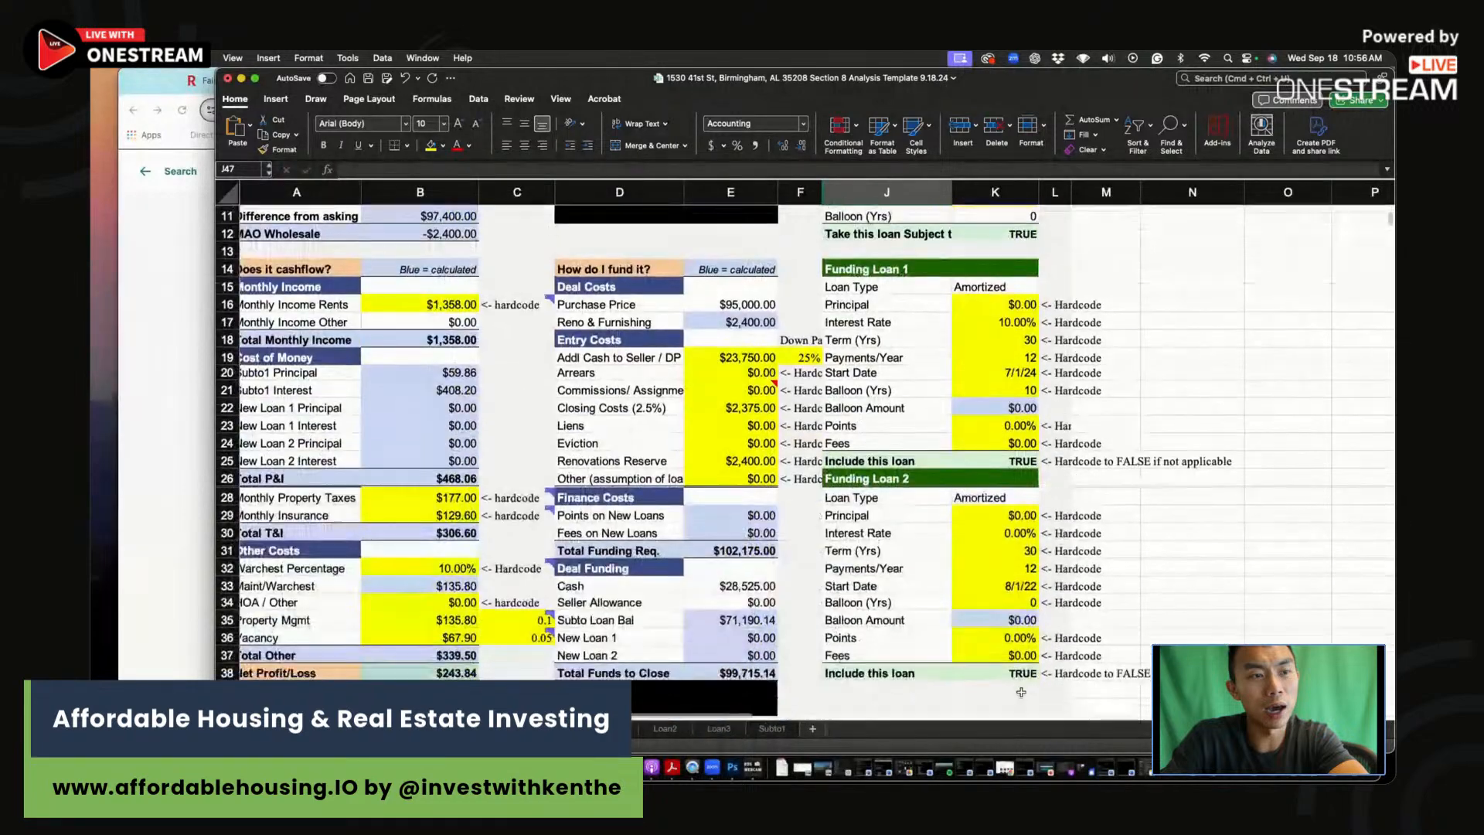
{"action": "left_click", "coordinate": [989, 705]}
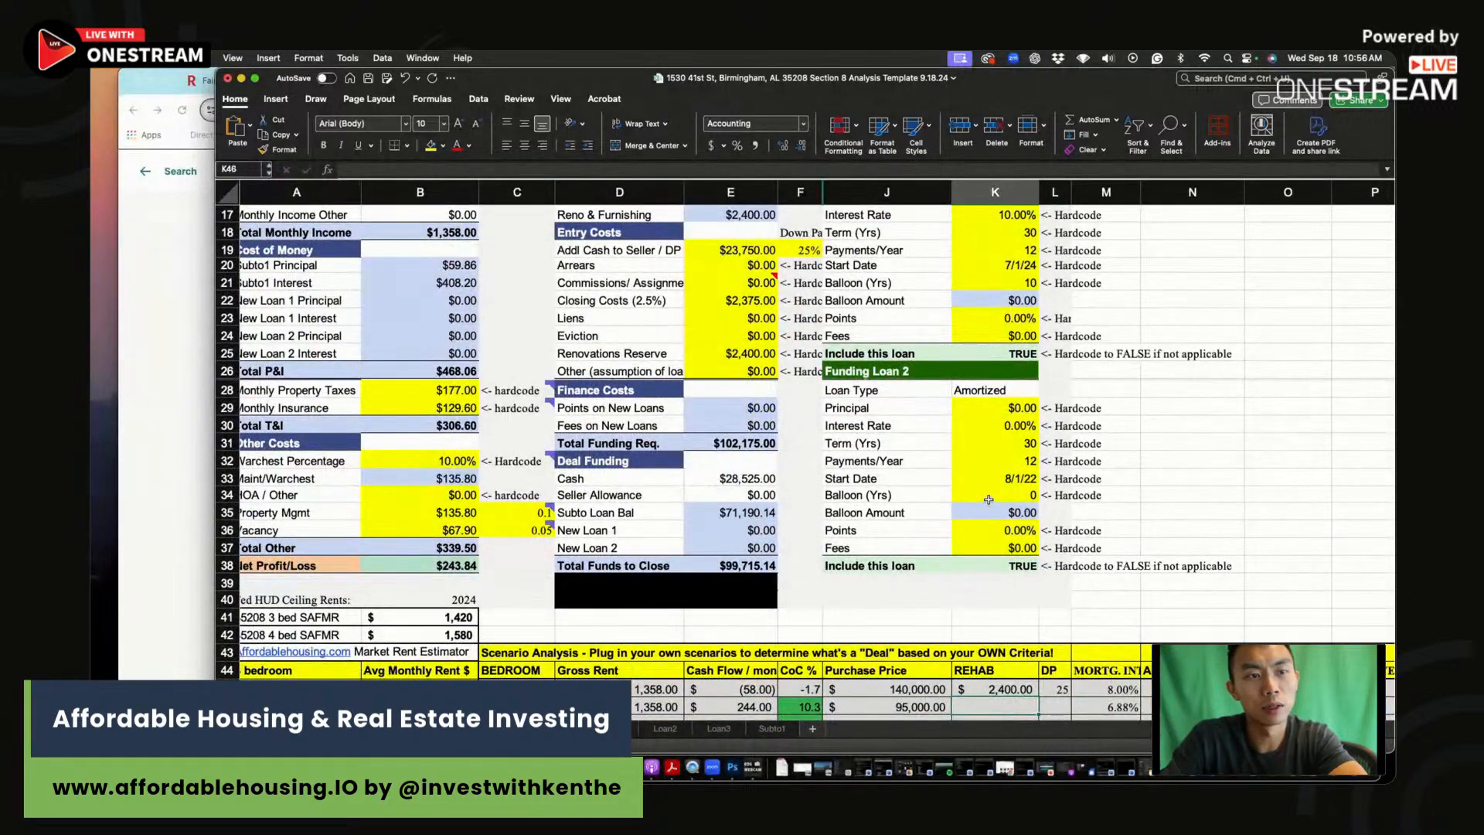
{"action": "type", "text": "2,4"}
{"action": "type", "text": "00"}
{"action": "key", "text": "Return"}
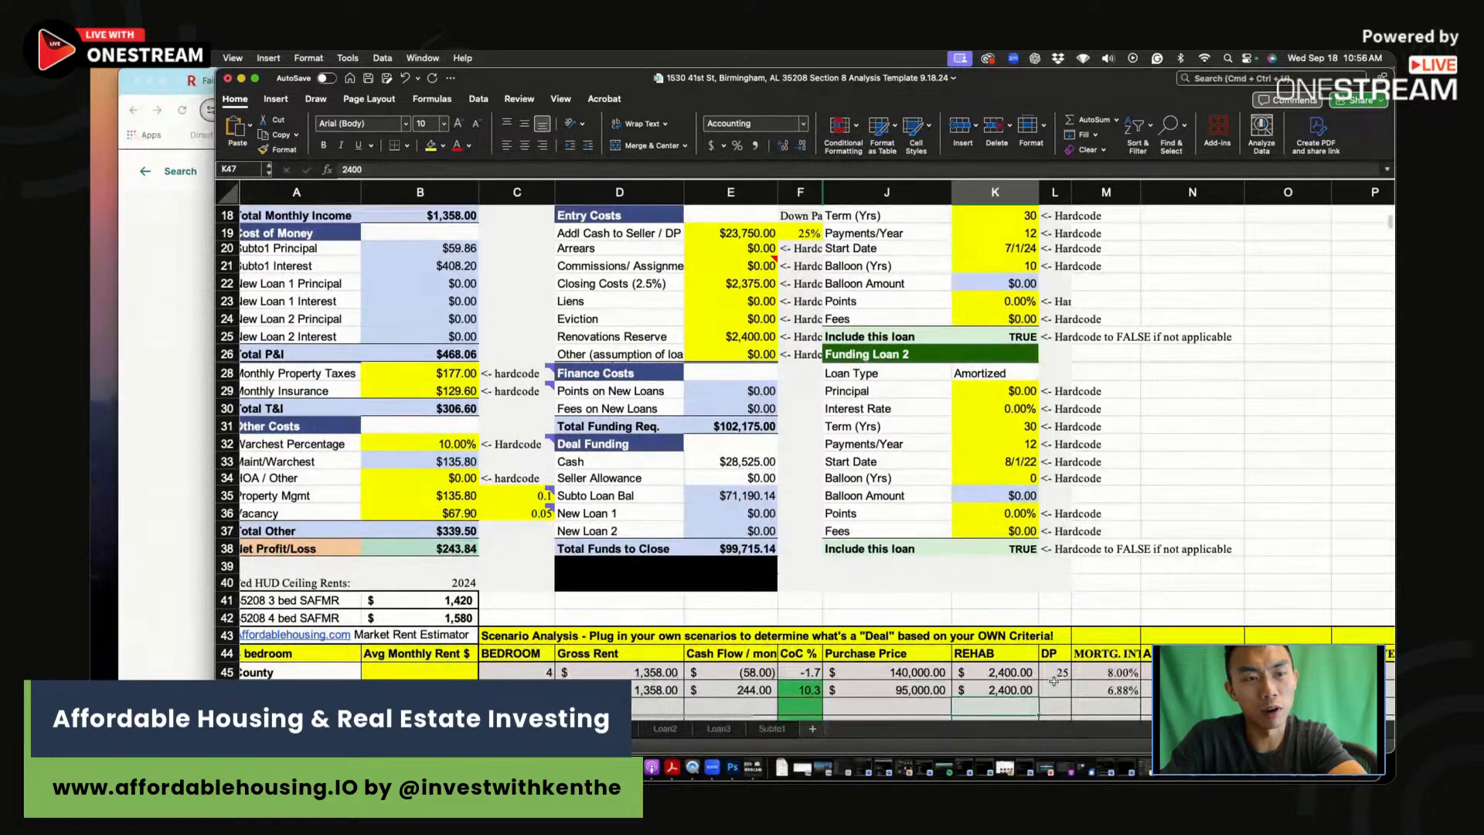
{"action": "left_click", "coordinate": [1056, 689]}
{"action": "type", "text": "25"}
{"action": "key", "text": "Return"}
{"action": "scroll", "coordinate": [434, 299], "scroll_direction": "up", "scroll_amount": 7}
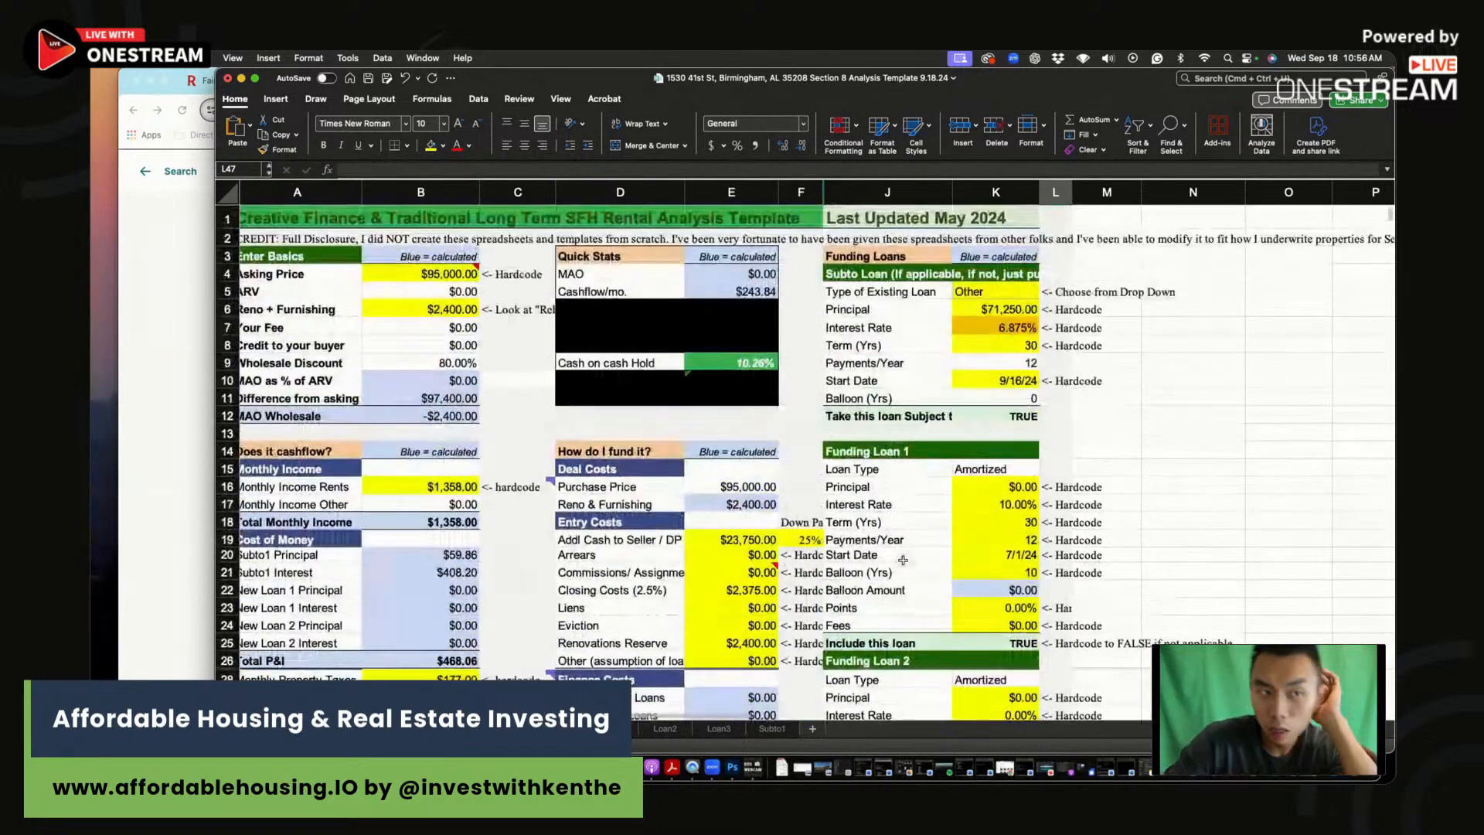
Step: Triple the Reno + Furnishing formula to $7,200 and check the updated cash-on-cash return
{"action": "left_click", "coordinate": [434, 299]}
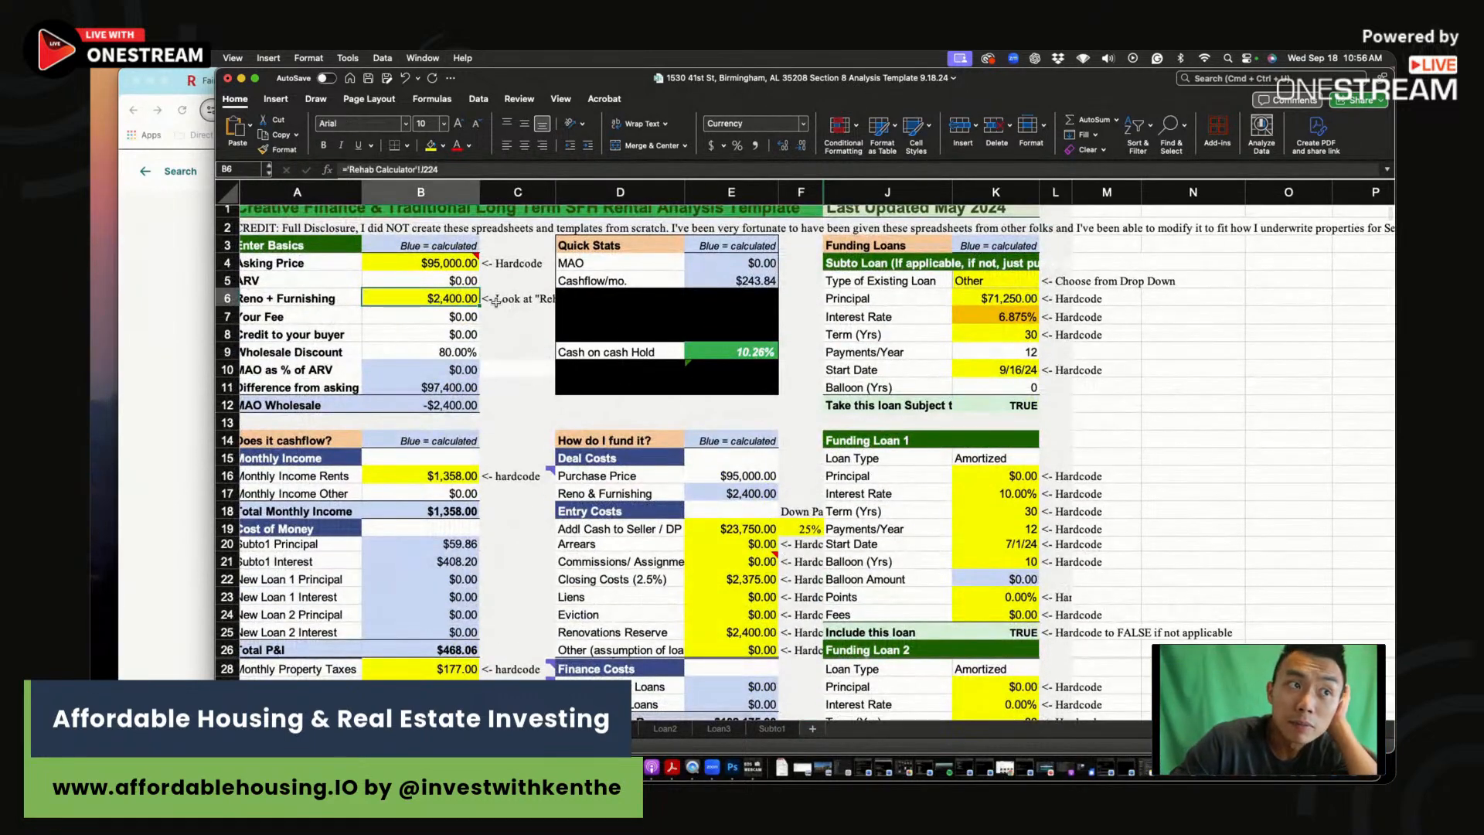
{"action": "left_click", "coordinate": [471, 170]}
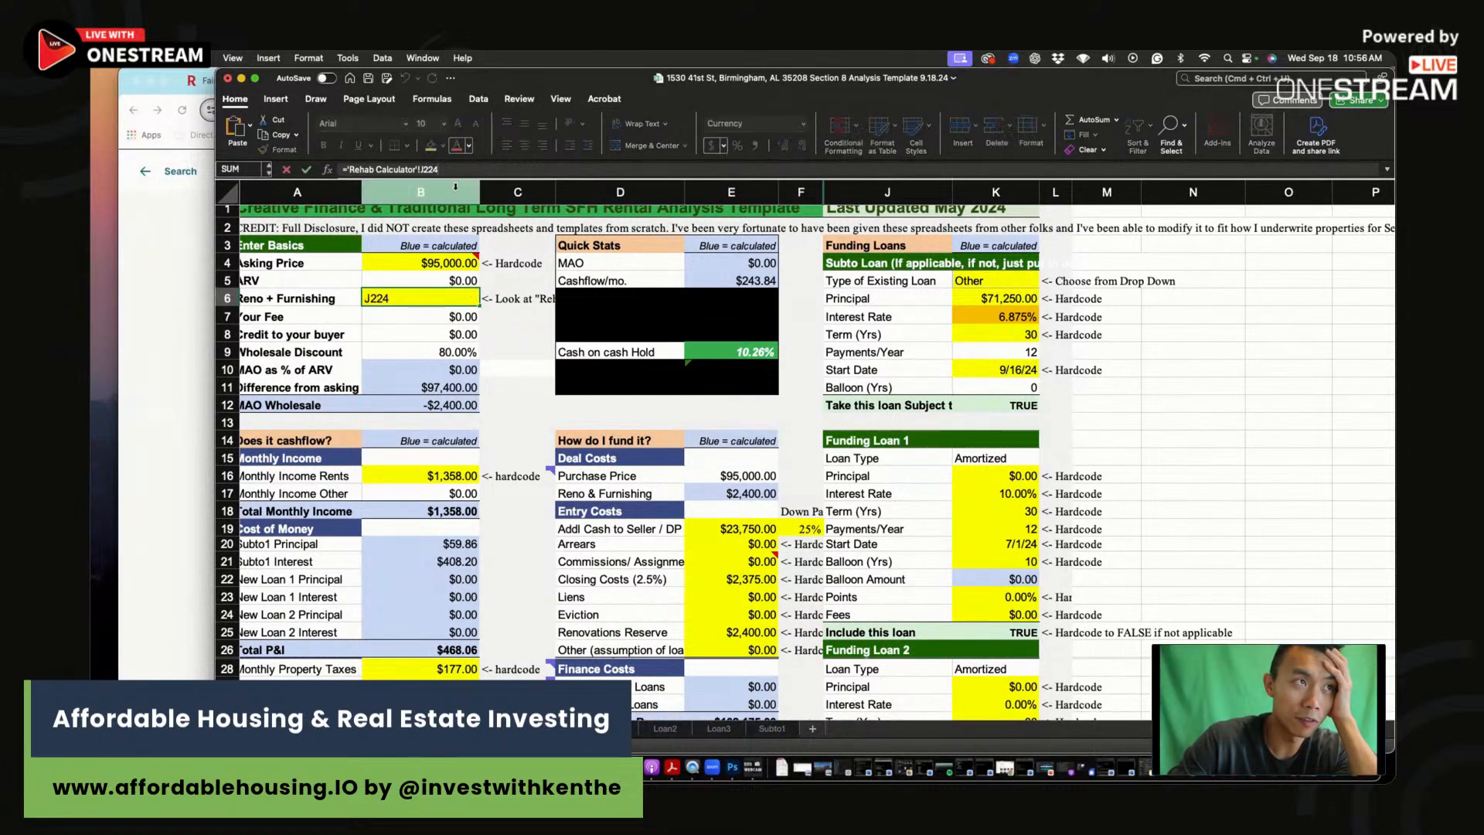
{"action": "type", "text": "*"}
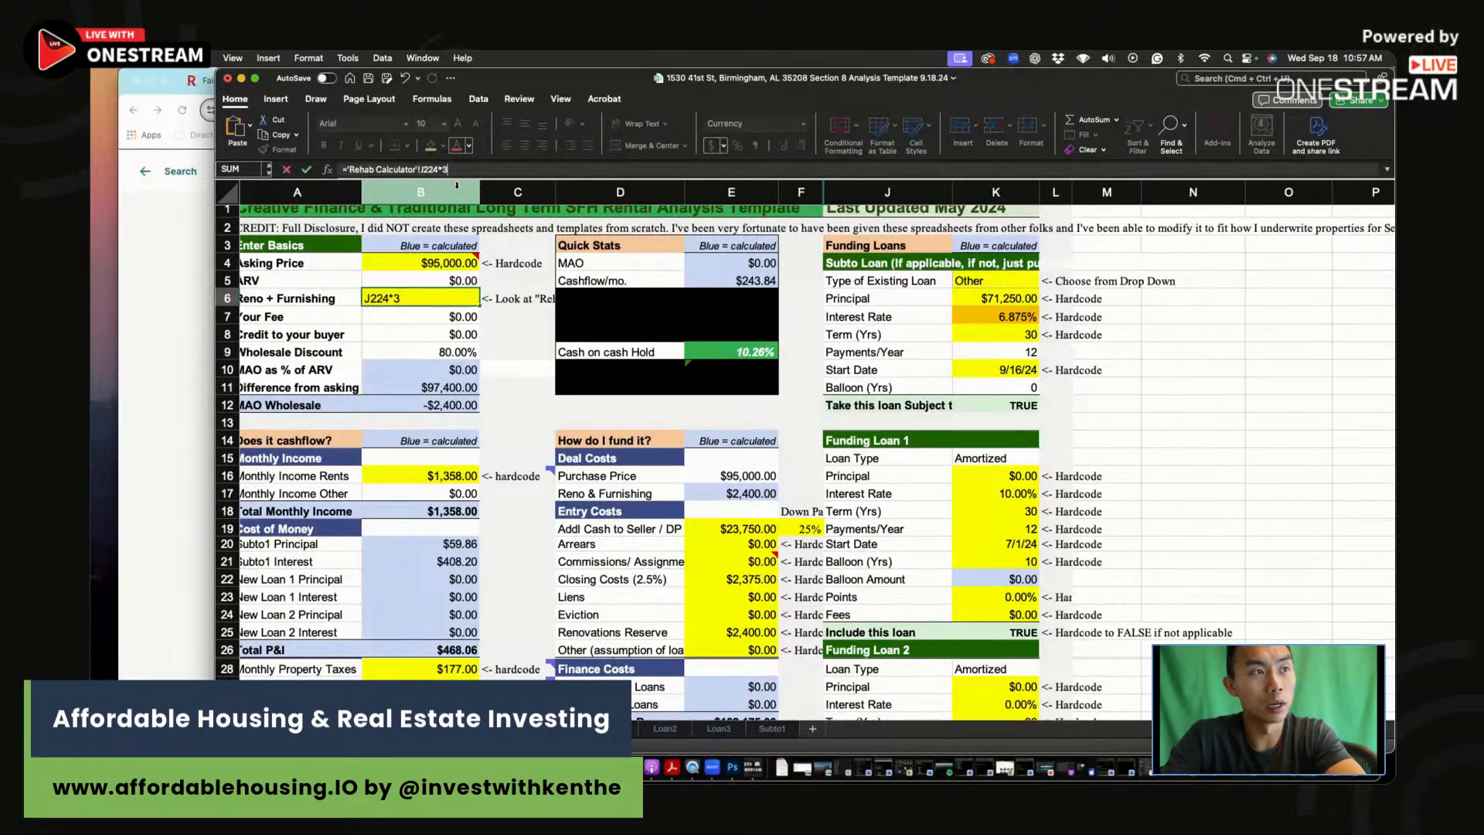
{"action": "key", "text": "Return"}
{"action": "left_click", "coordinate": [456, 299]}
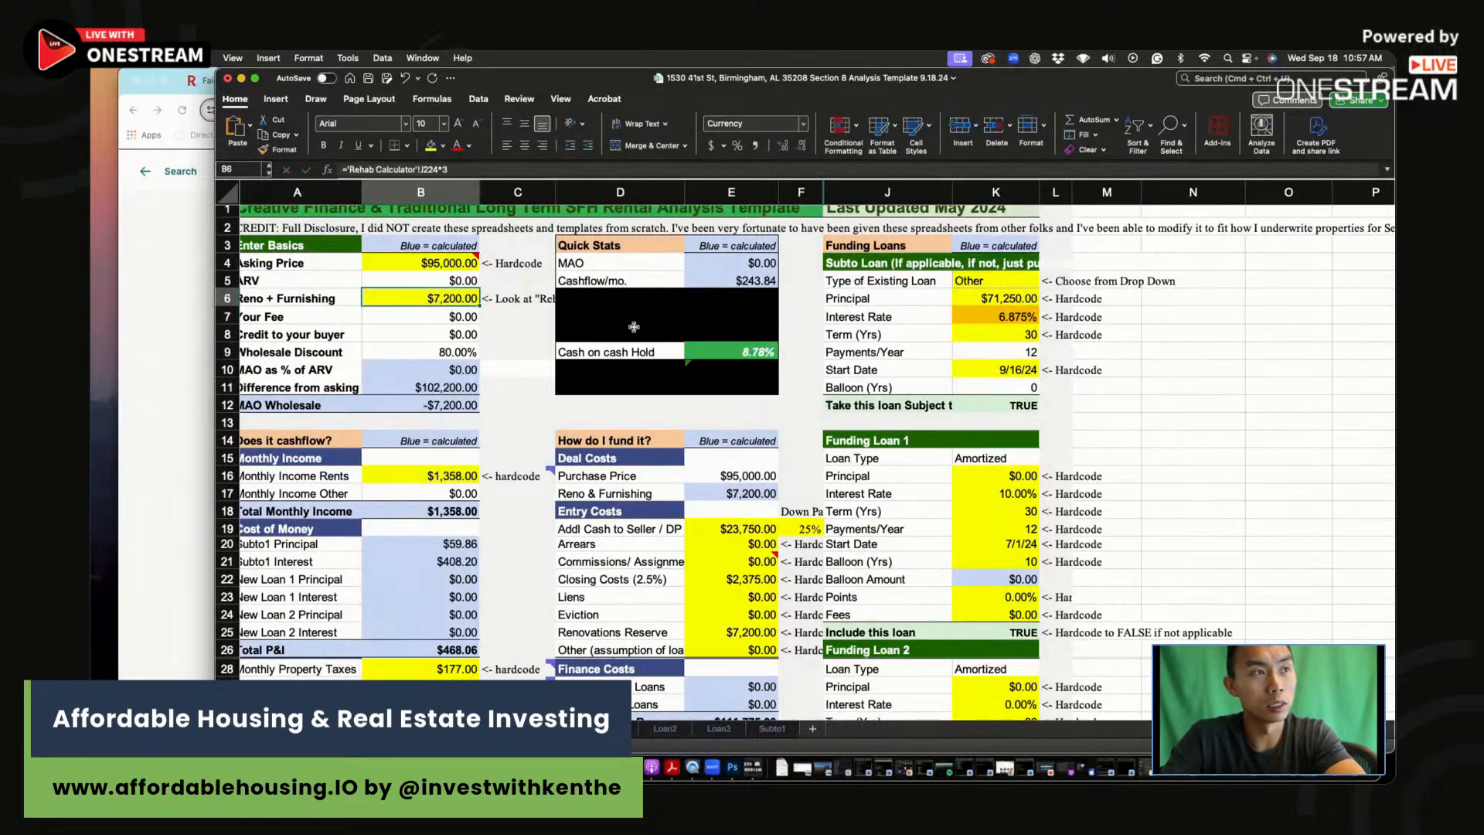
{"action": "left_click", "coordinate": [737, 356]}
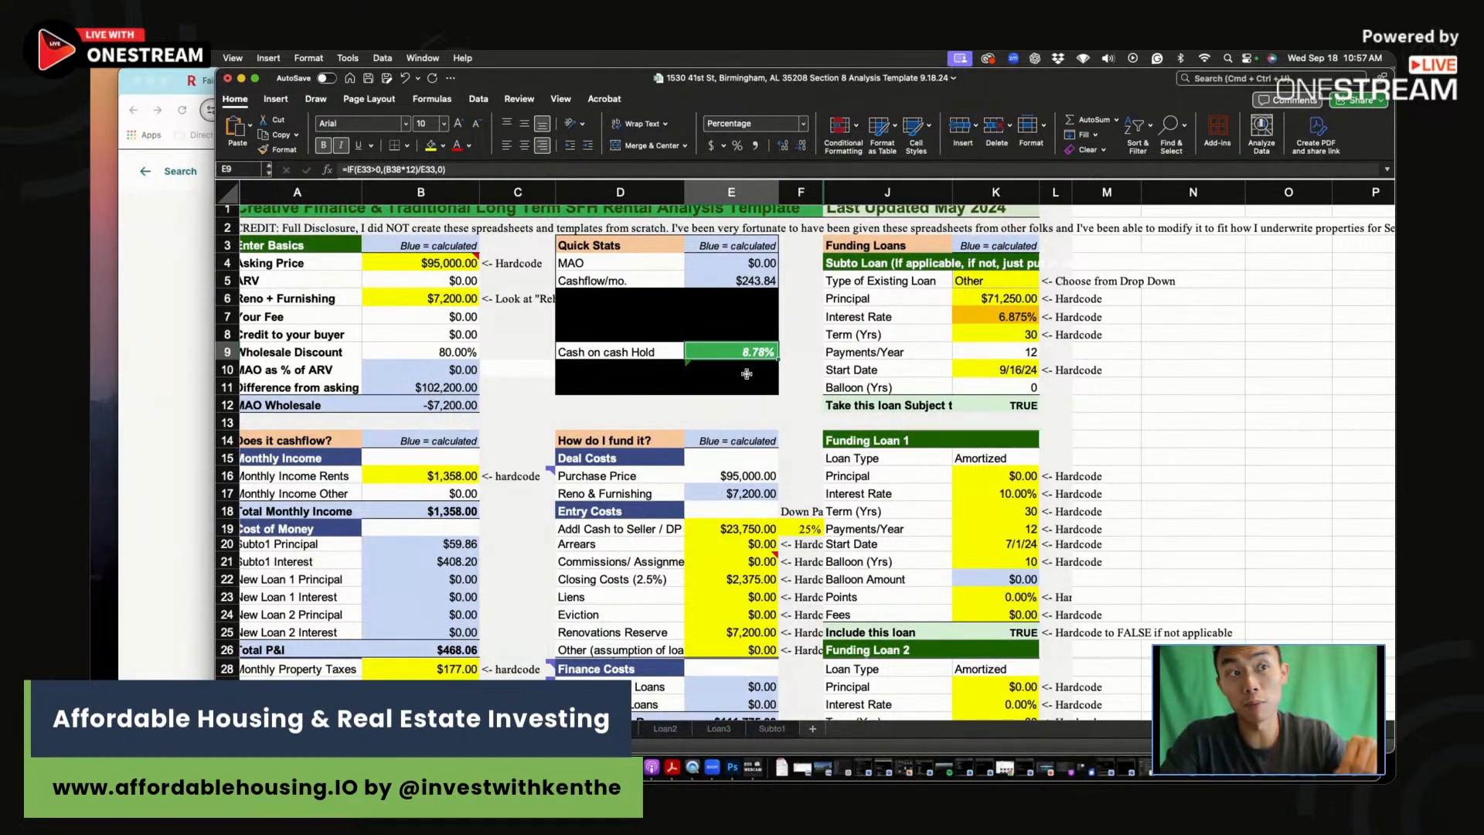
Step: Lower the asking price in B4 to $92,000
{"action": "left_click", "coordinate": [410, 261]}
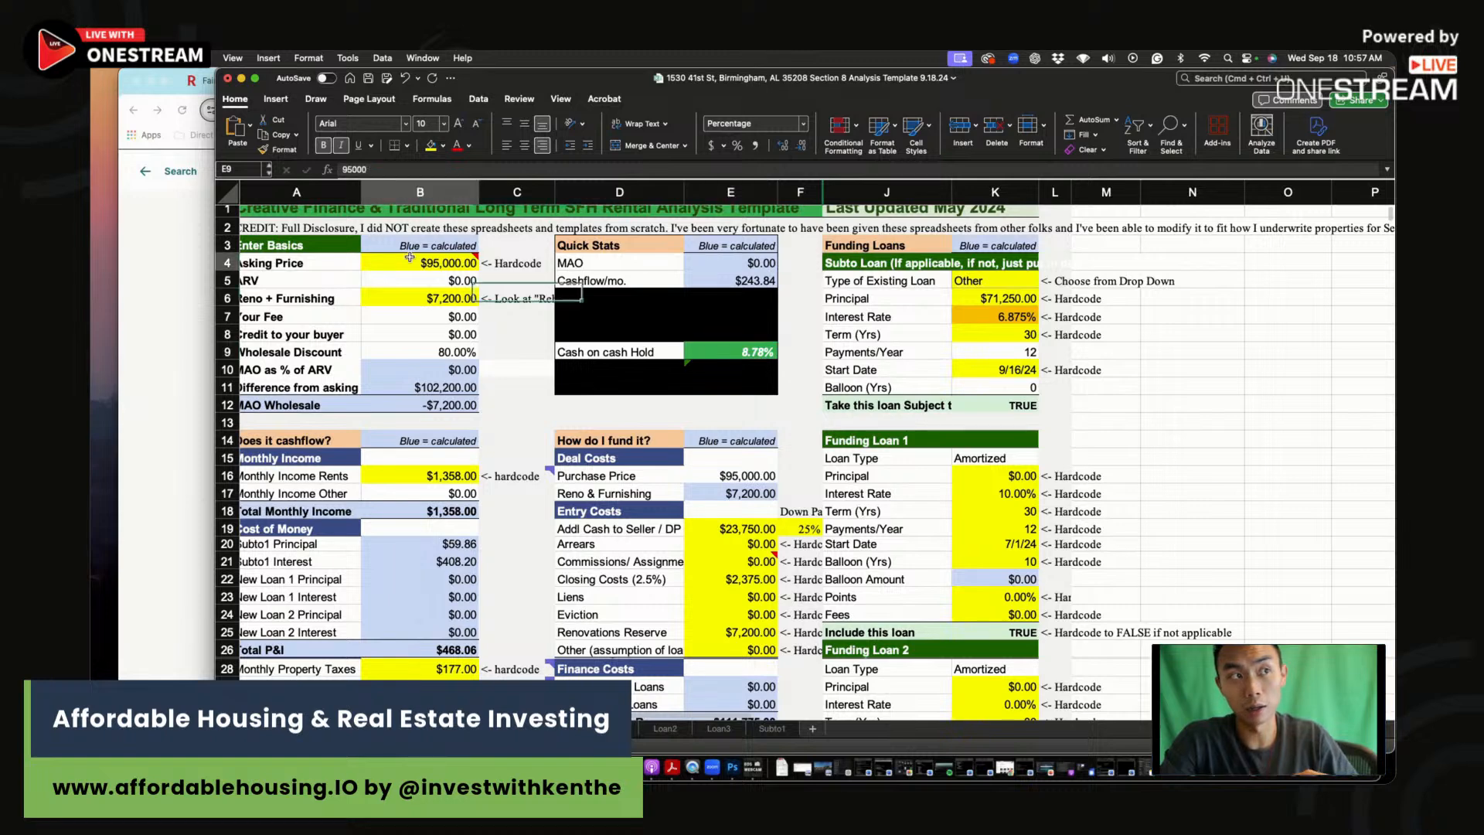
{"action": "type", "text": "92"}
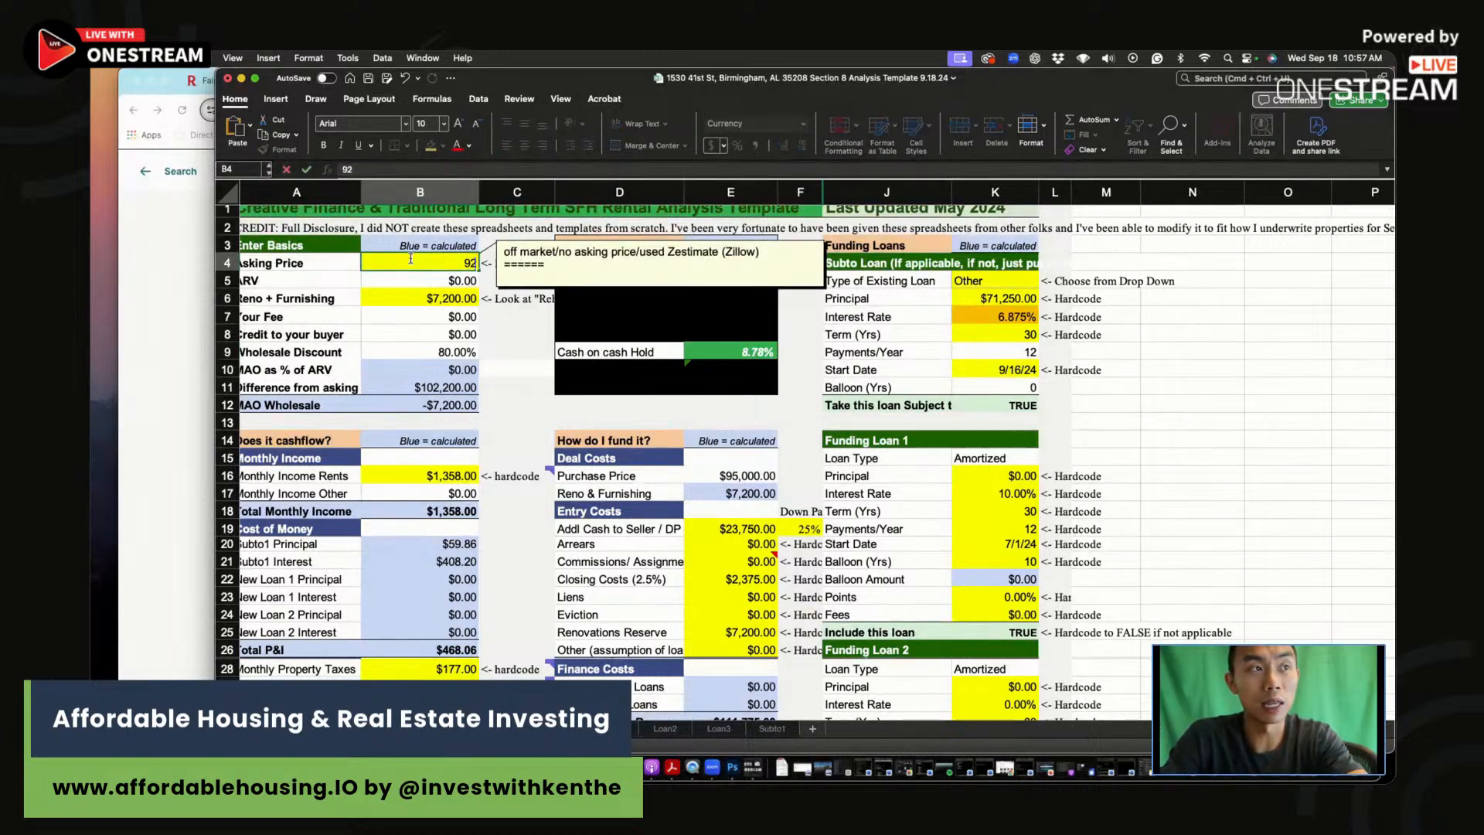
{"action": "type", "text": "000"}
{"action": "key", "text": "Return"}
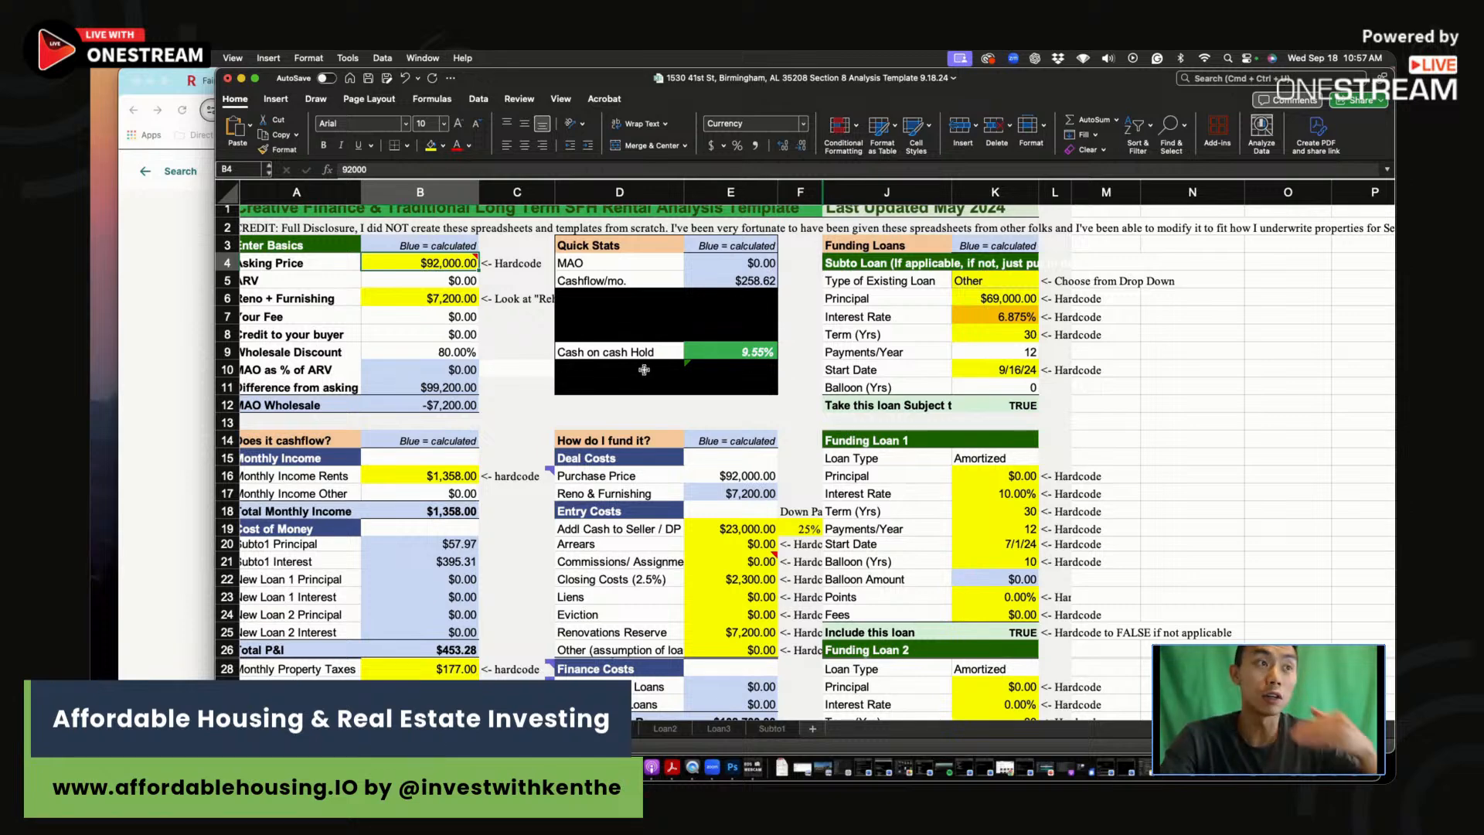
{"action": "scroll", "coordinate": [643, 369], "scroll_direction": "down", "scroll_amount": 10}
Step: Enter 1,358 rent, $258 cash flow and 9.6 CoC in row 47
{"action": "left_click", "coordinate": [645, 547]}
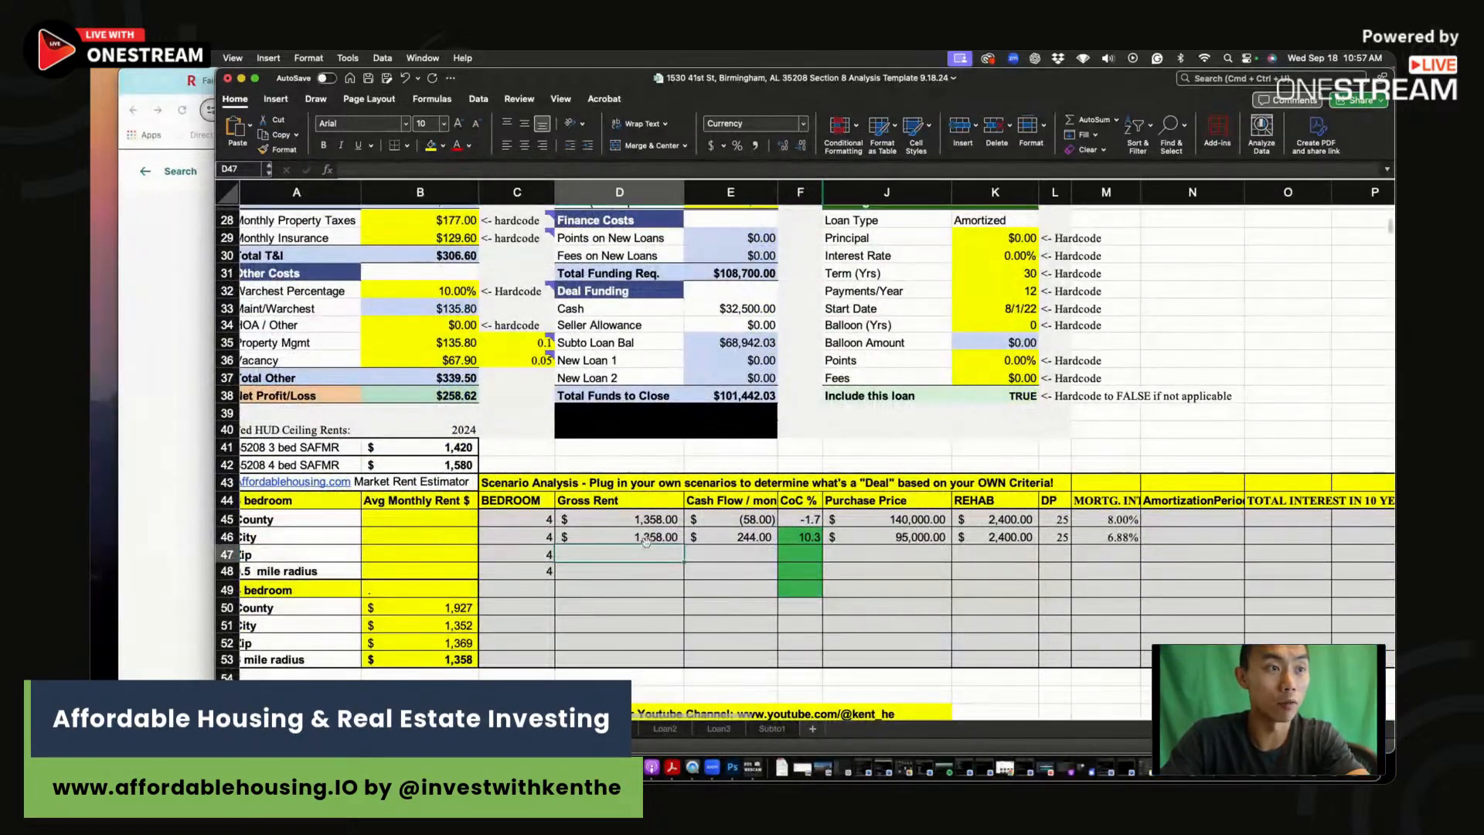
{"action": "type", "text": "1358"}
{"action": "left_click", "coordinate": [740, 553]}
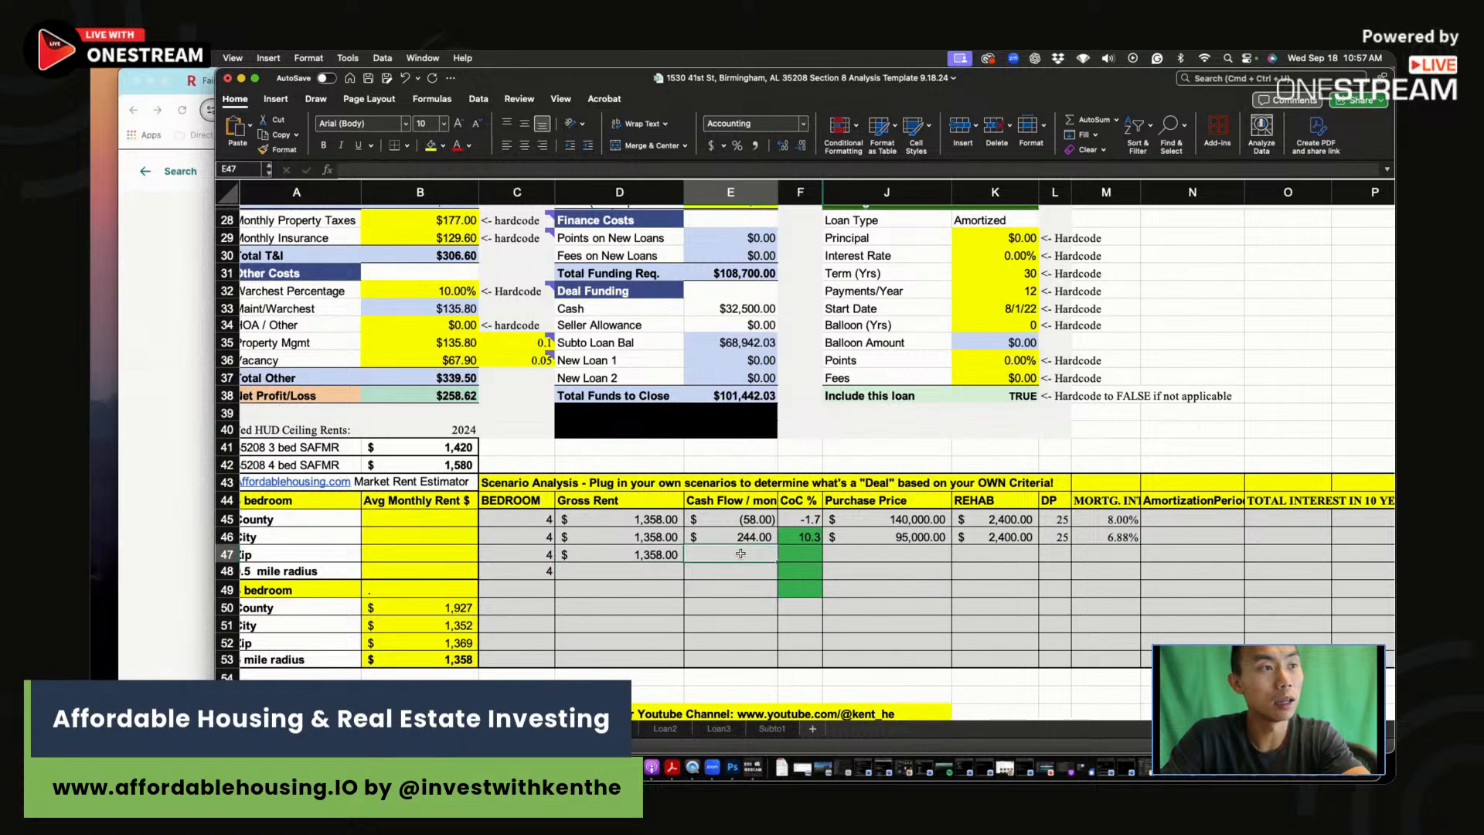
{"action": "type", "text": "258"}
{"action": "key", "text": "Return"}
{"action": "left_click", "coordinate": [799, 556]}
{"action": "scroll", "coordinate": [799, 556], "scroll_direction": "up", "scroll_amount": 8}
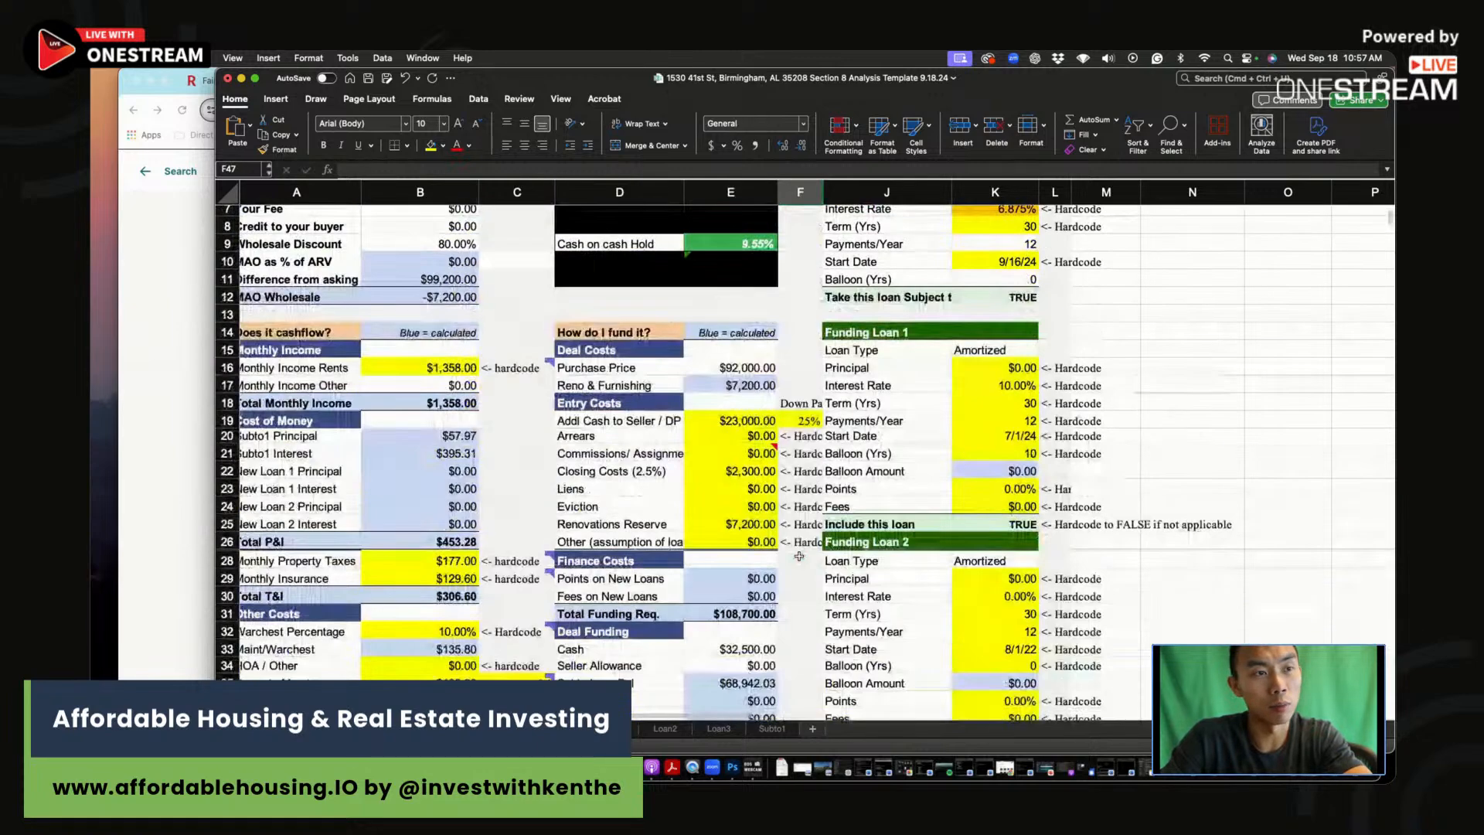
{"action": "type", "text": "9.6"}
{"action": "key", "text": "Return"}
Step: Enter the $92,000 purchase price in row 47, correcting the first entry
{"action": "left_click", "coordinate": [891, 684]}
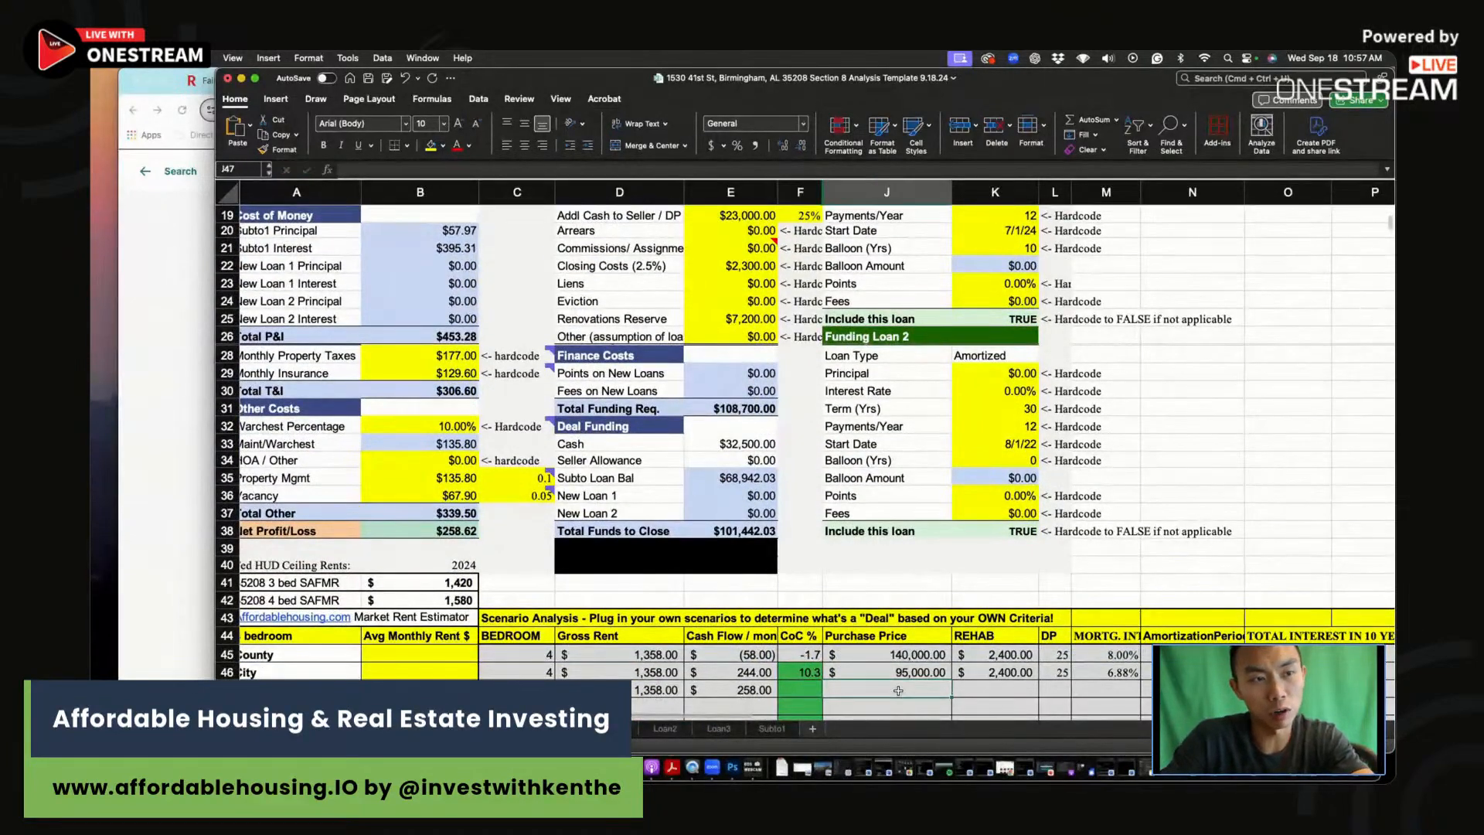
{"action": "scroll", "coordinate": [830, 509], "scroll_direction": "up", "scroll_amount": 5}
{"action": "scroll", "coordinate": [830, 509], "scroll_direction": "down", "scroll_amount": 5}
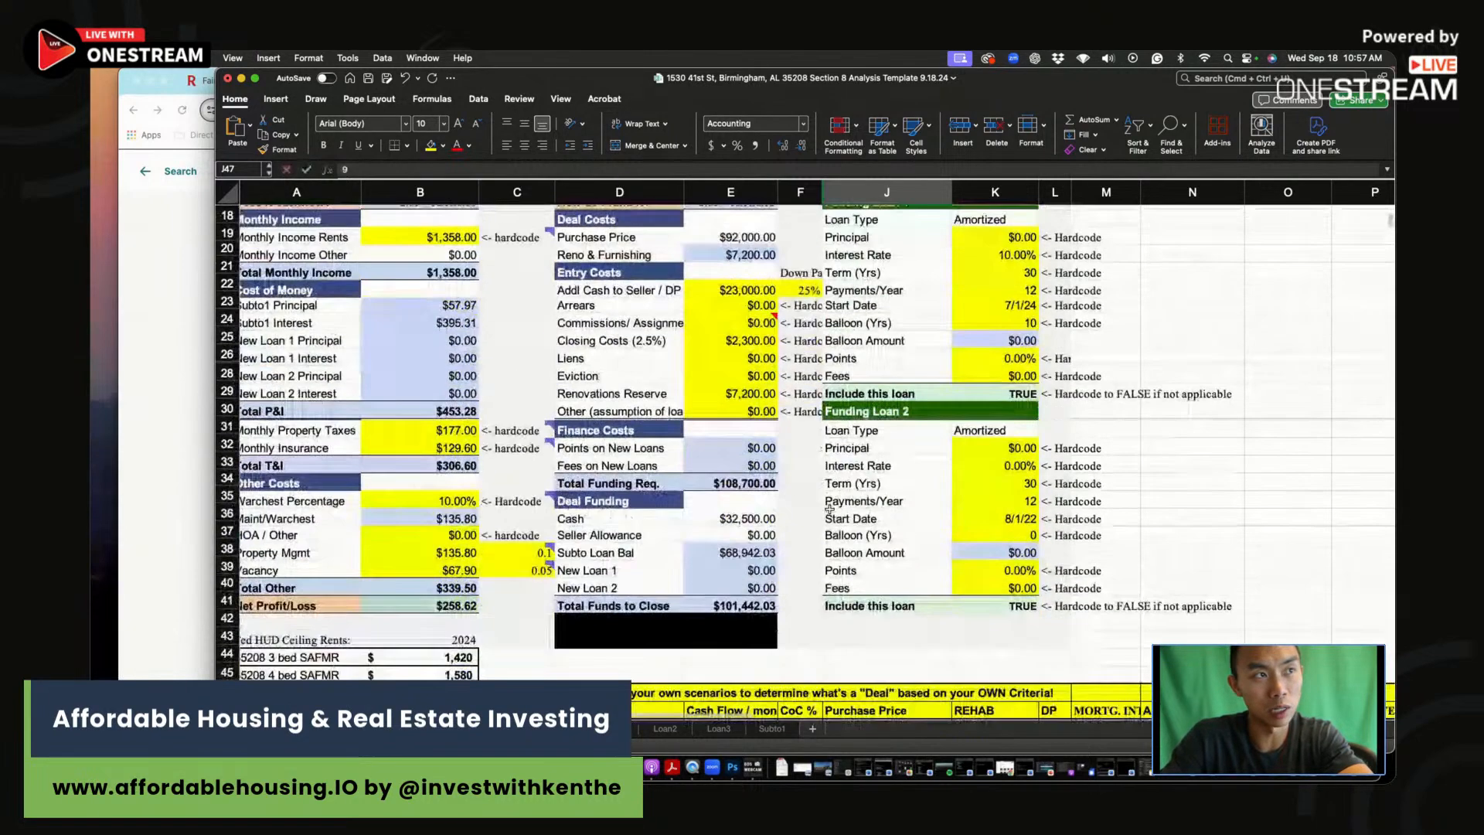
{"action": "type", "text": "92000"}
{"action": "key", "text": "Return"}
{"action": "left_click", "coordinate": [914, 687]}
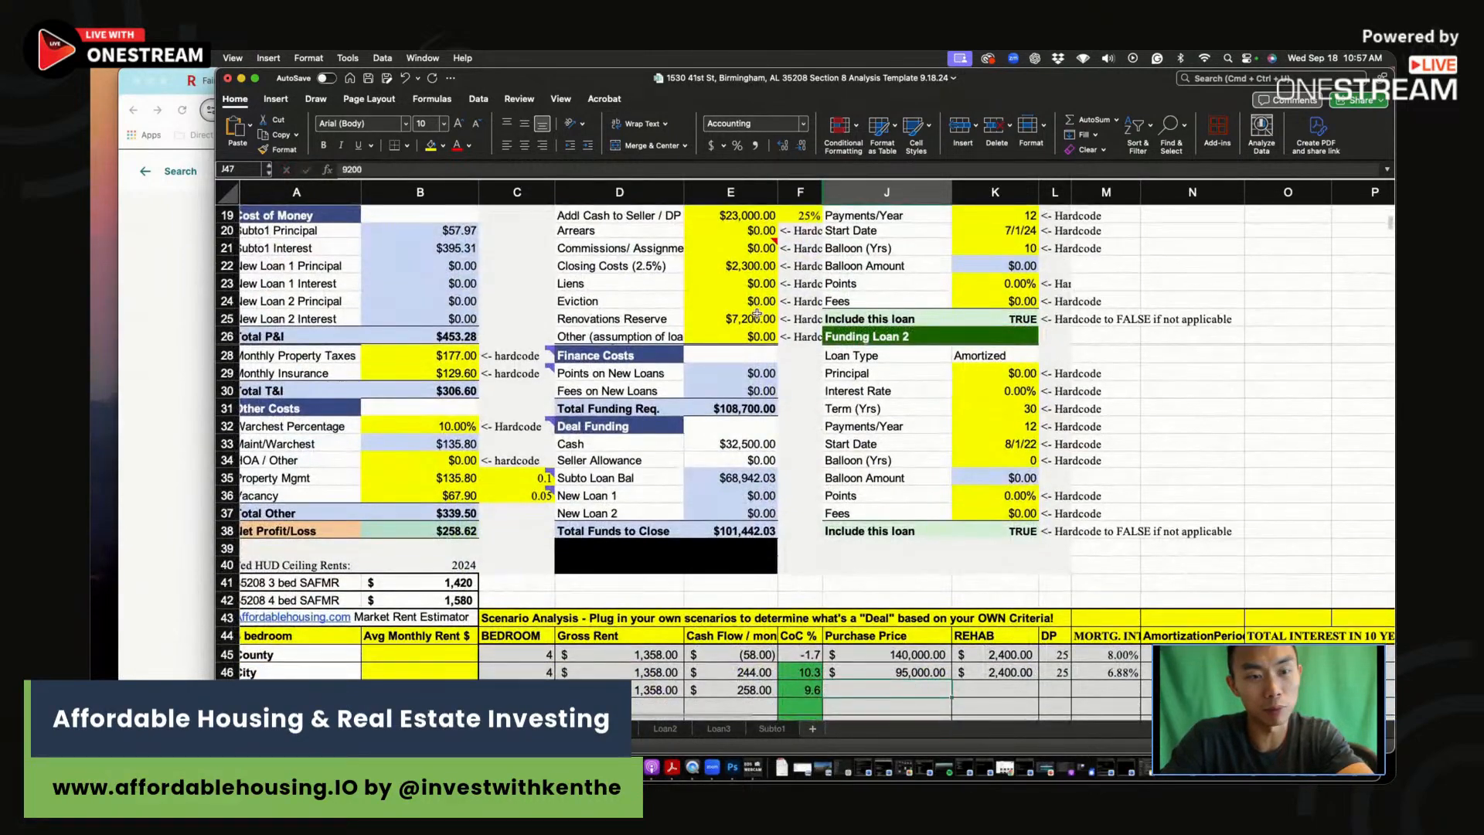
{"action": "type", "text": "92,000."}
{"action": "key", "text": "Return"}
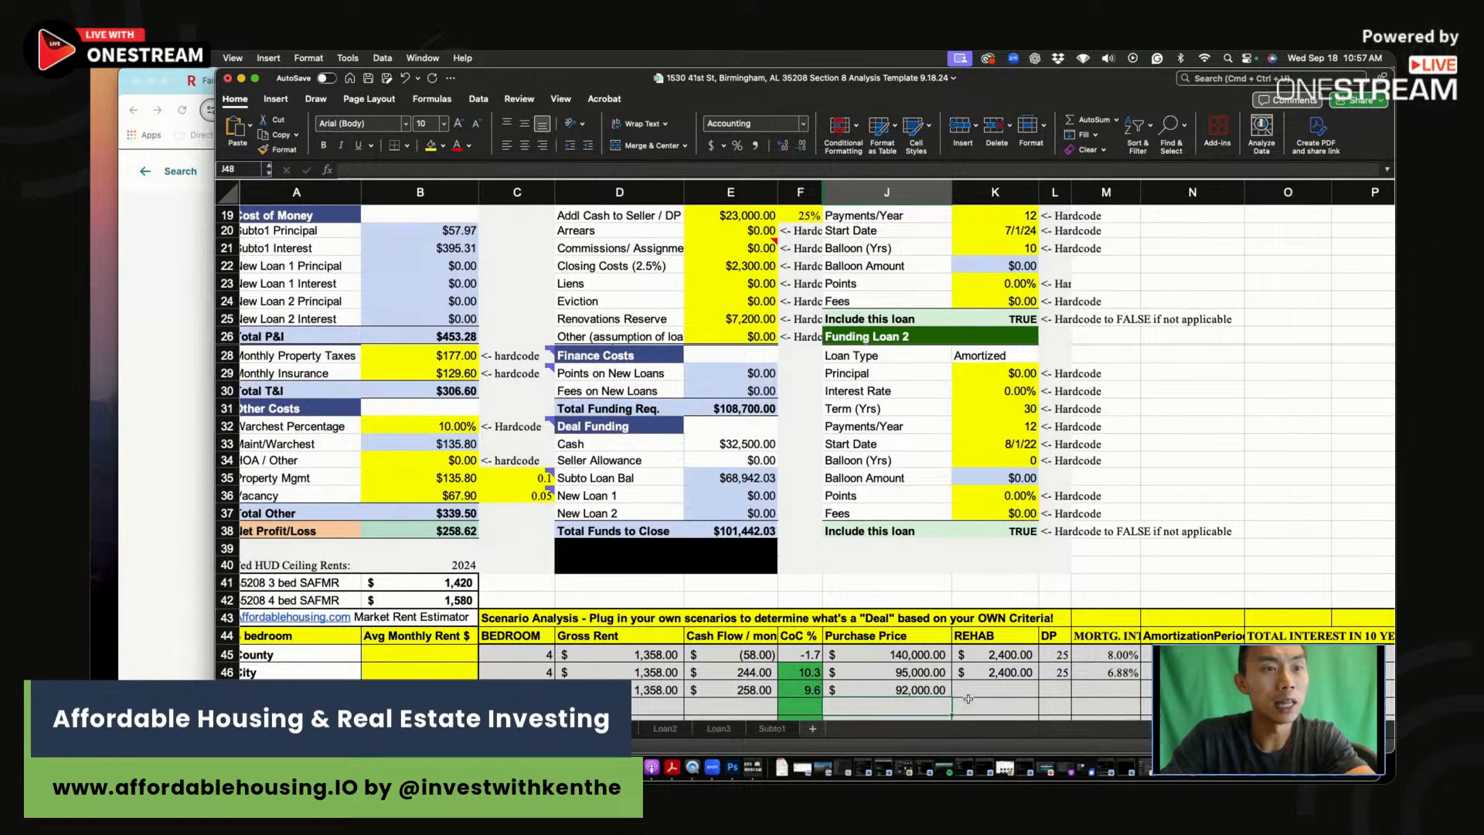
Step: Fill in $7,200 rehab, 25 down payment and 6.88% mortgage rate in row 47
{"action": "left_click", "coordinate": [974, 690]}
{"action": "type", "text": "7,2"}
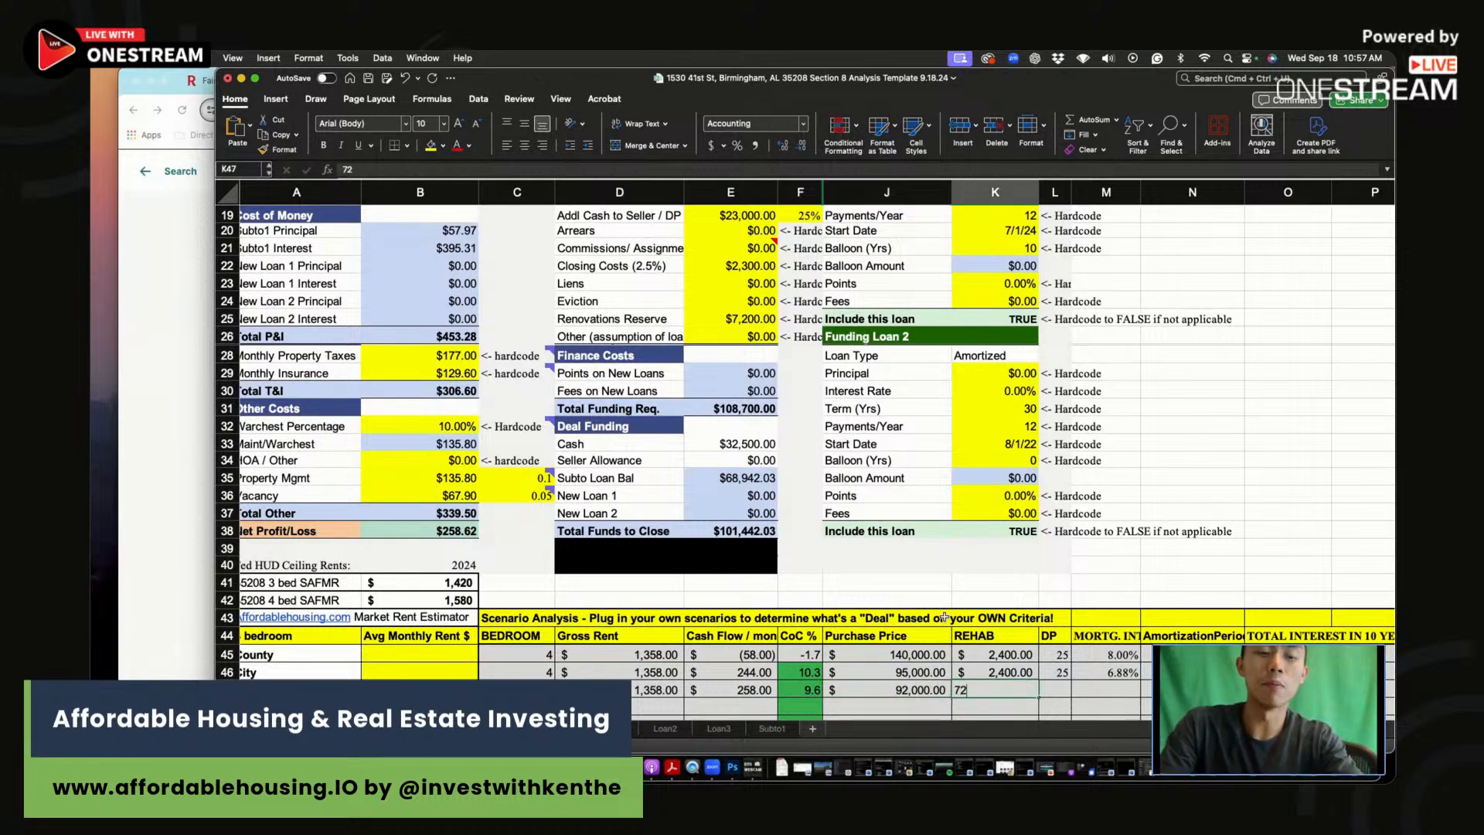
{"action": "type", "text": "00"}
{"action": "key", "text": "Return"}
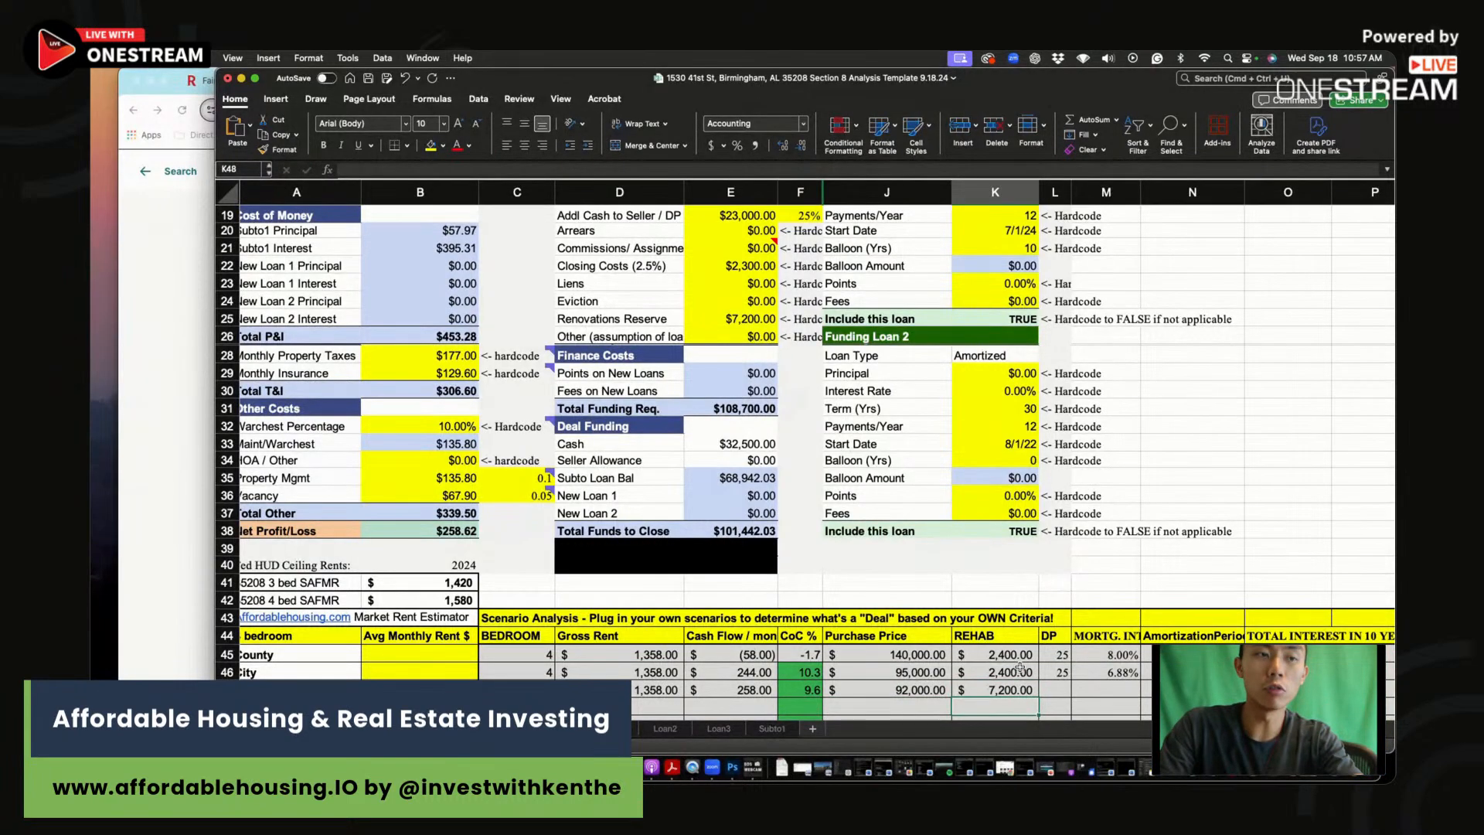
{"action": "left_click", "coordinate": [1063, 690]}
{"action": "type", "text": "25"}
{"action": "left_click", "coordinate": [1112, 690]}
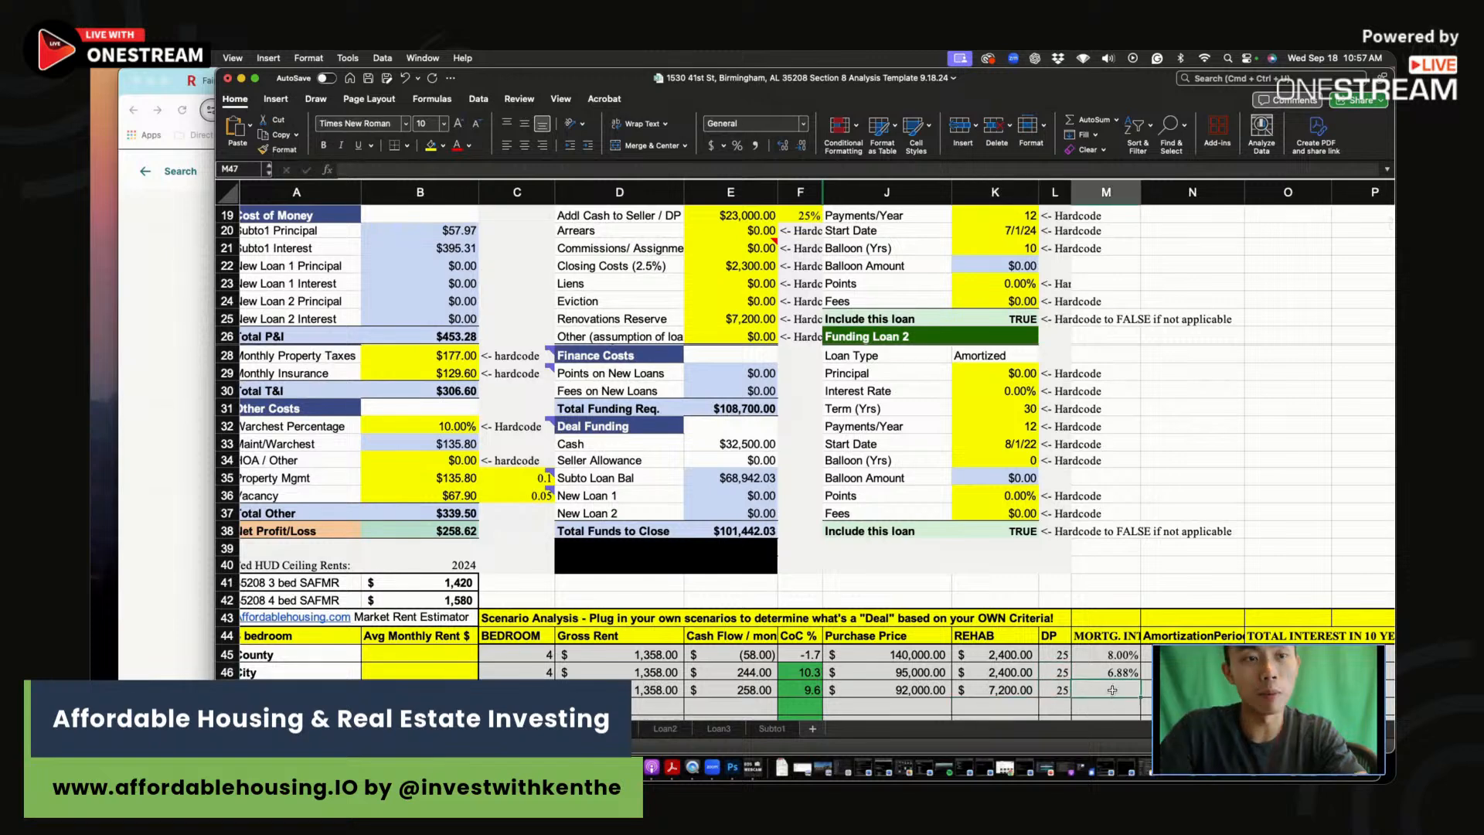
{"action": "type", "text": "6.88"}
{"action": "key", "text": "Return"}
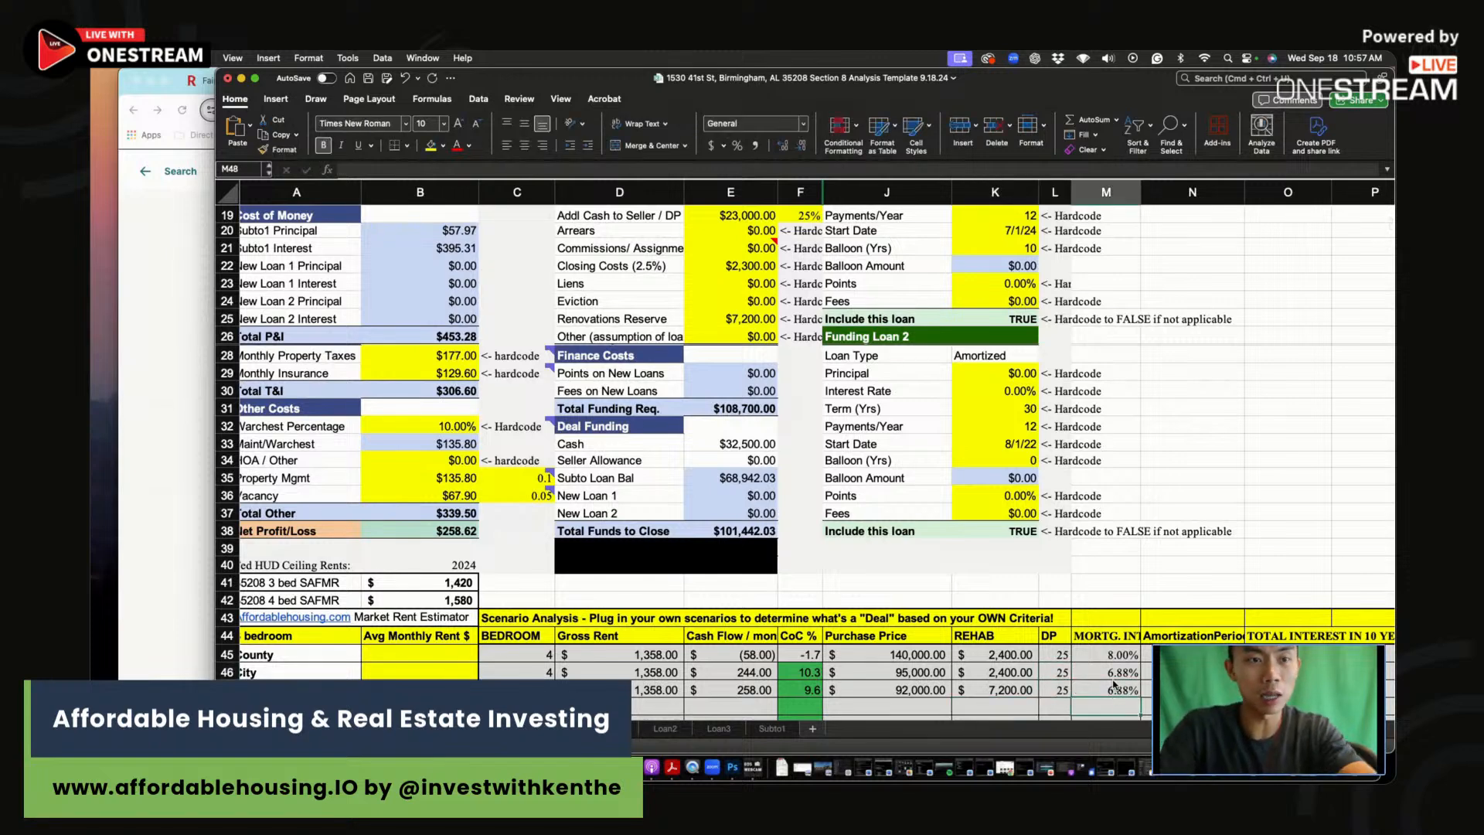
{"action": "scroll", "coordinate": [666, 242], "scroll_direction": "up", "scroll_amount": 6}
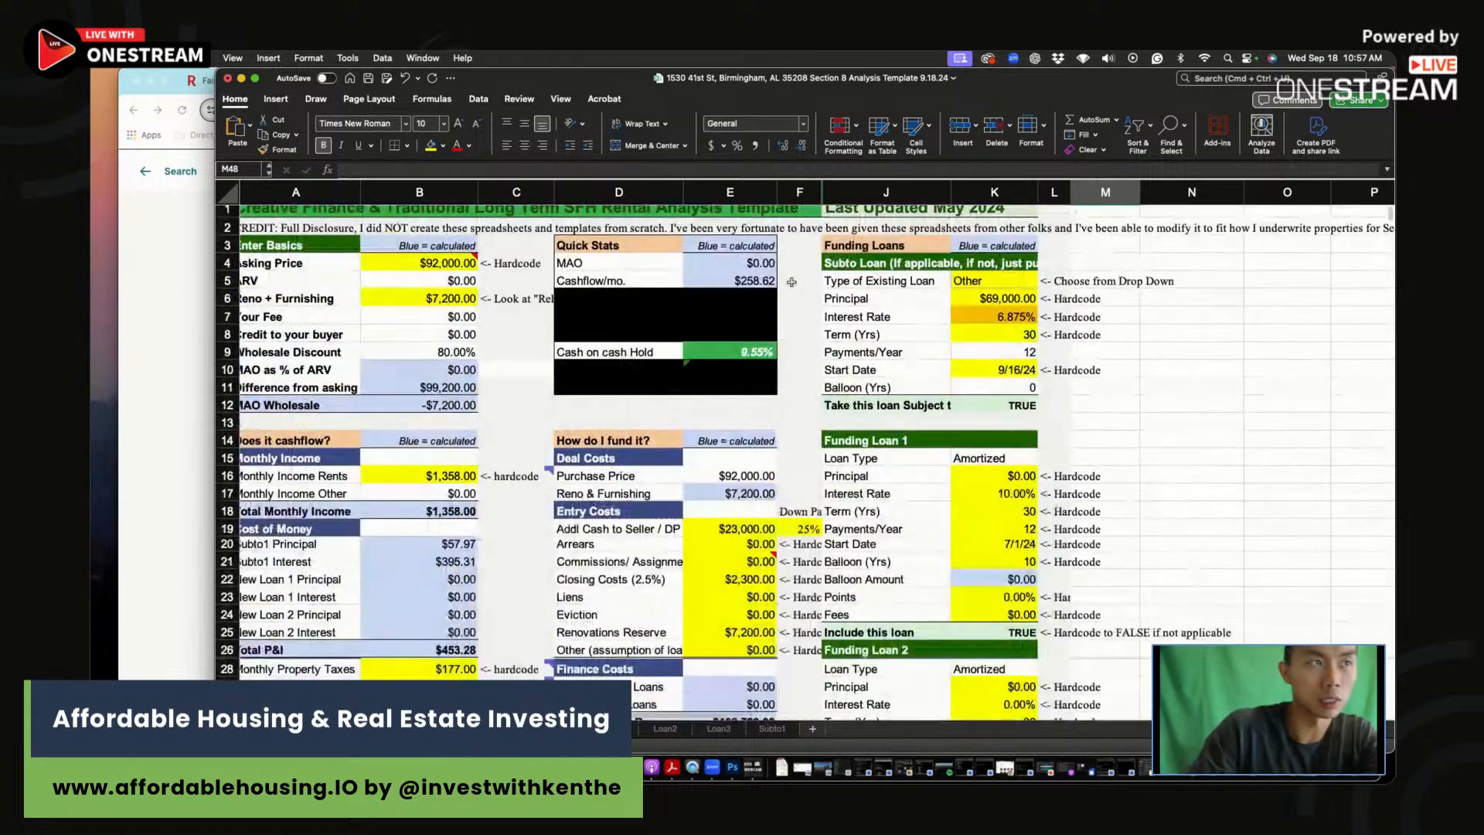
Step: Compare the three scenarios' mortgage rates and rehab amounts, focusing on the $7,200 rehab
{"action": "left_click", "coordinate": [409, 282]}
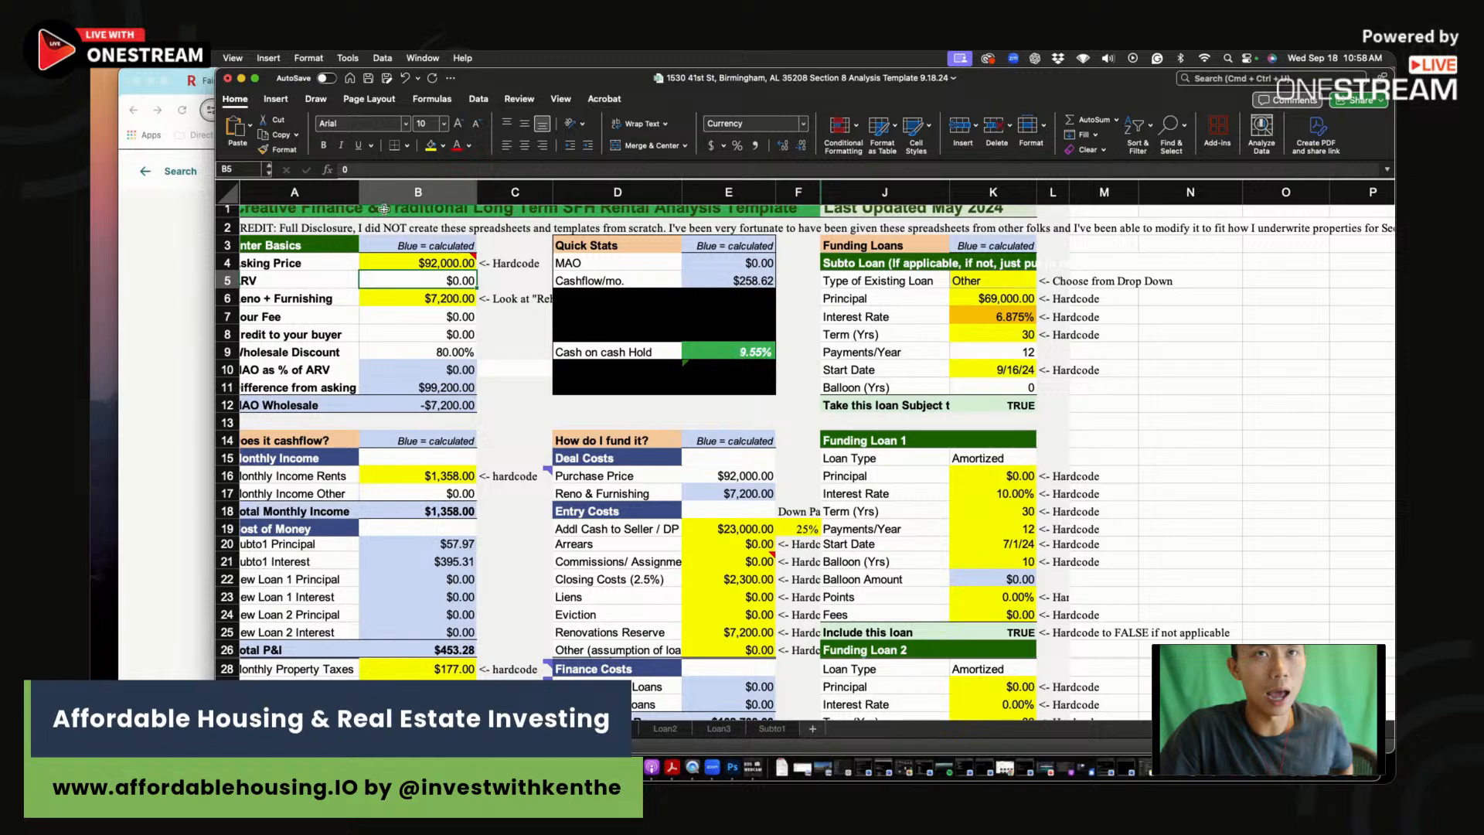
{"action": "mouse_move", "coordinate": [638, 86]}
{"action": "left_mouse_down"}
{"action": "mouse_move", "coordinate": [638, 146]}
{"action": "mouse_move", "coordinate": [637, 109]}
{"action": "left_mouse_up"}
{"action": "scroll", "coordinate": [697, 670], "scroll_direction": "down", "scroll_amount": 10}
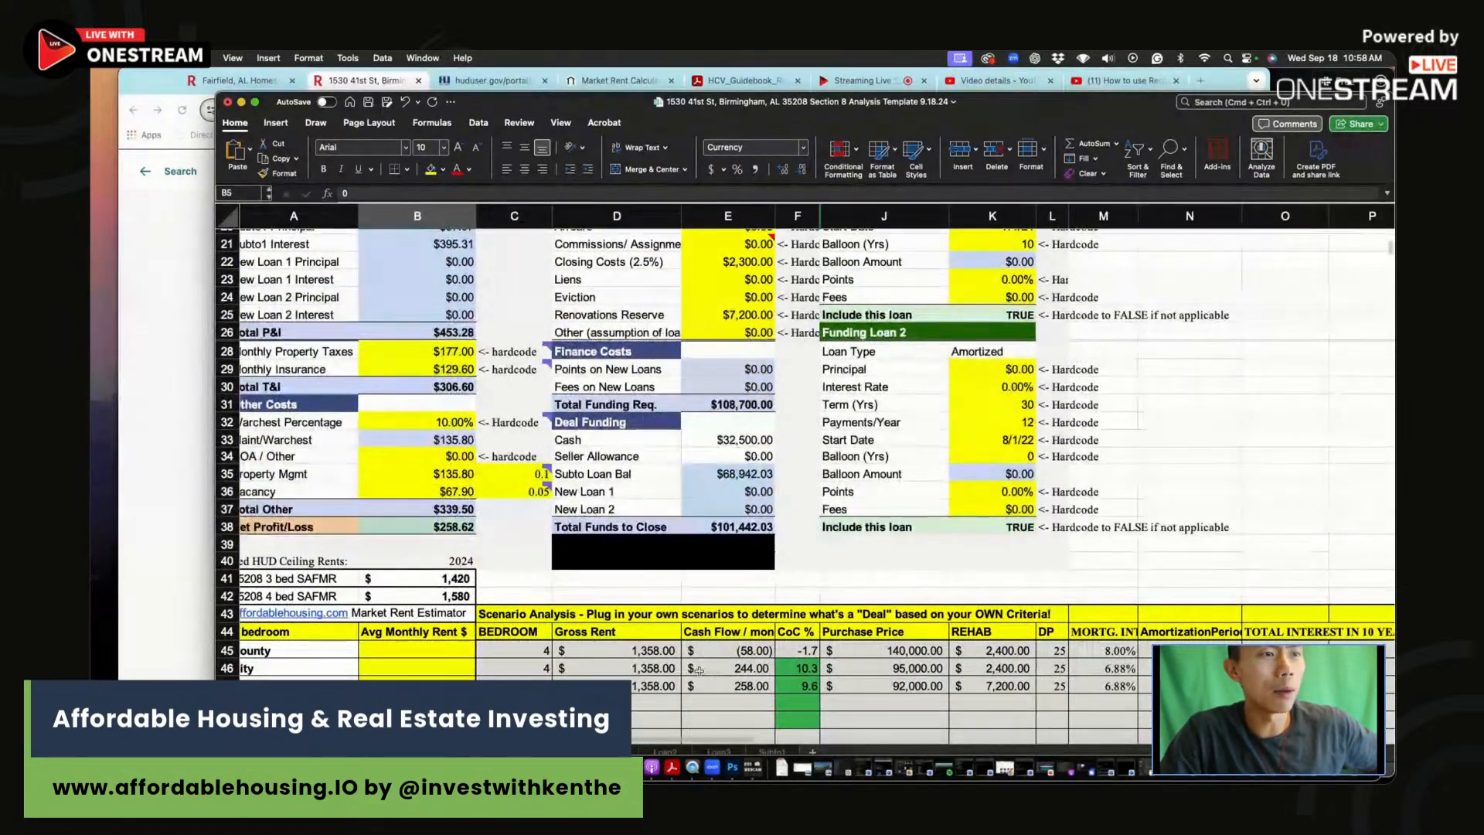
{"action": "left_click_drag", "start_coordinate": [1110, 650], "coordinate": [1113, 690]}
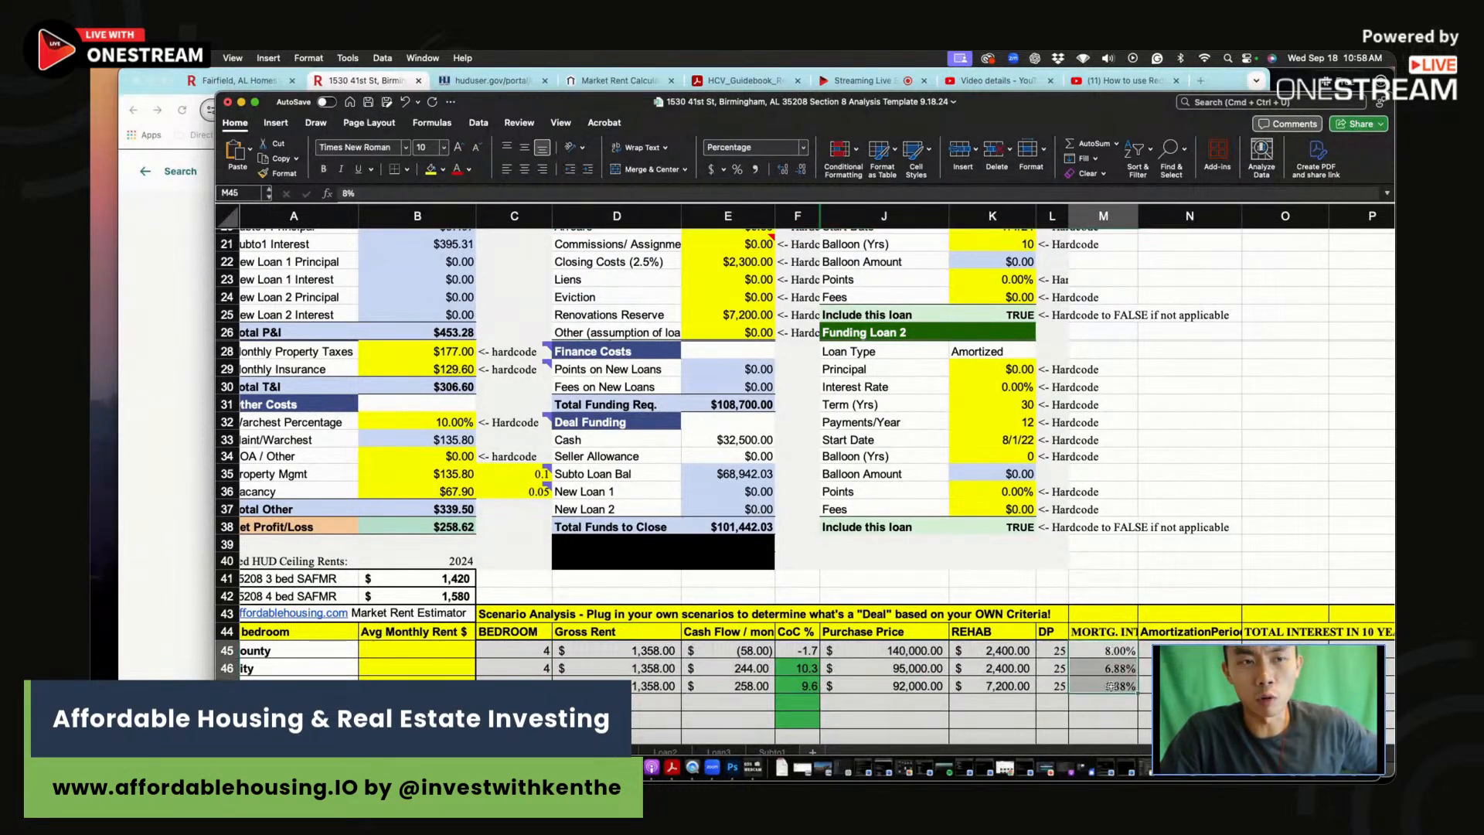
{"action": "left_click_drag", "start_coordinate": [1005, 668], "coordinate": [1011, 688]}
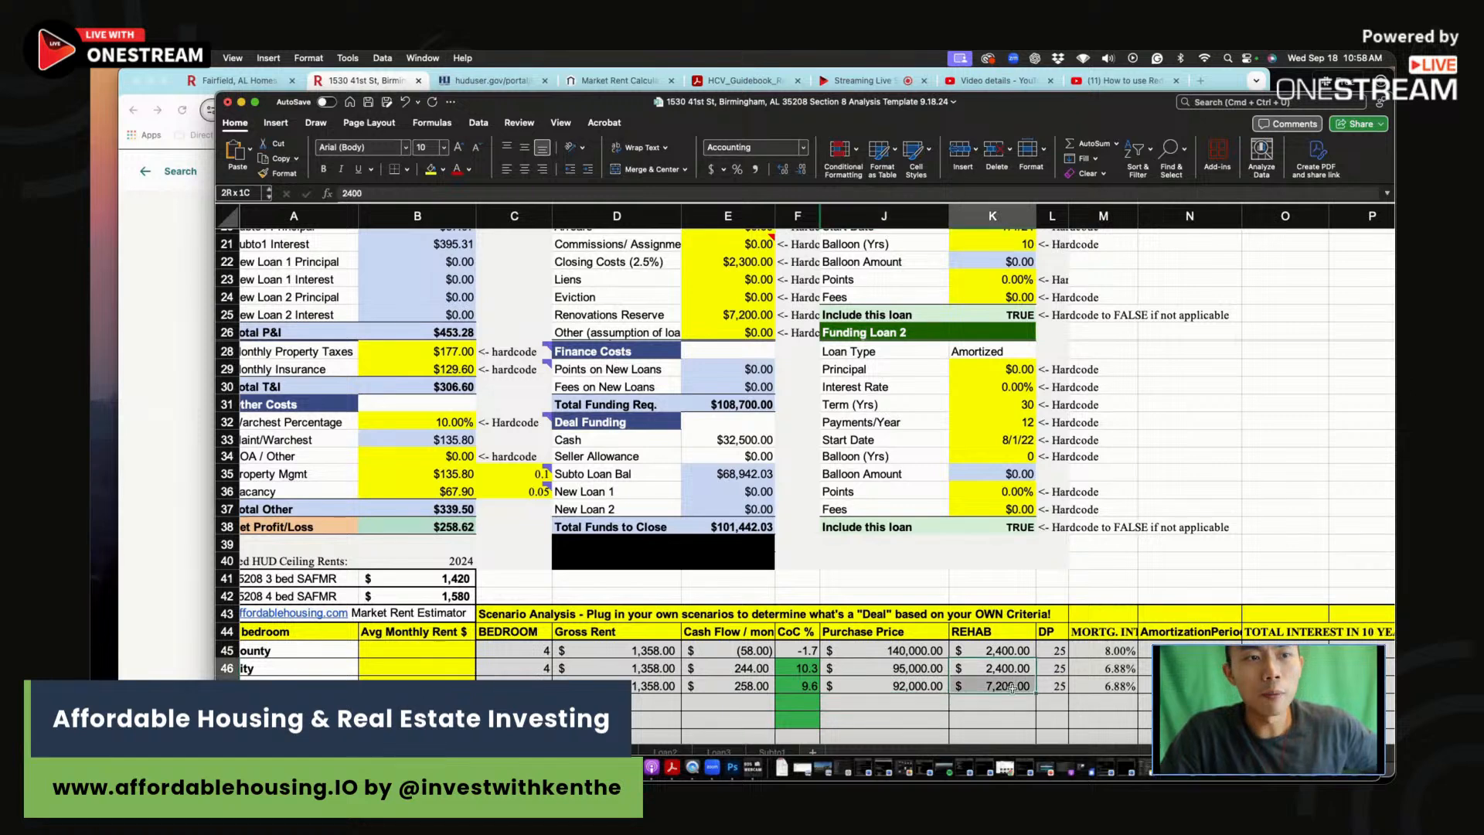
{"action": "left_click", "coordinate": [1009, 686]}
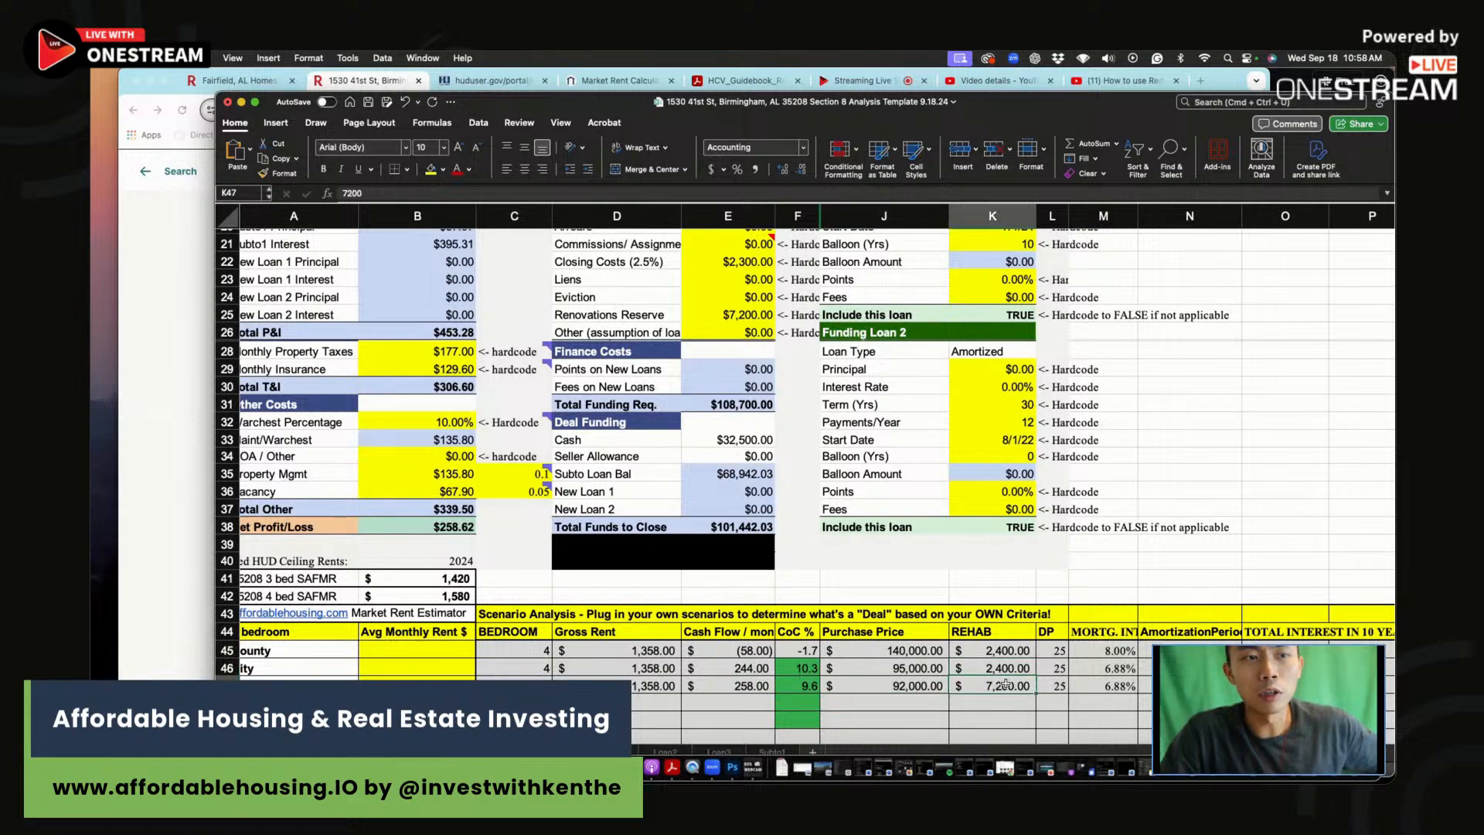
{"action": "scroll", "coordinate": [1004, 671], "scroll_direction": "up", "scroll_amount": 4}
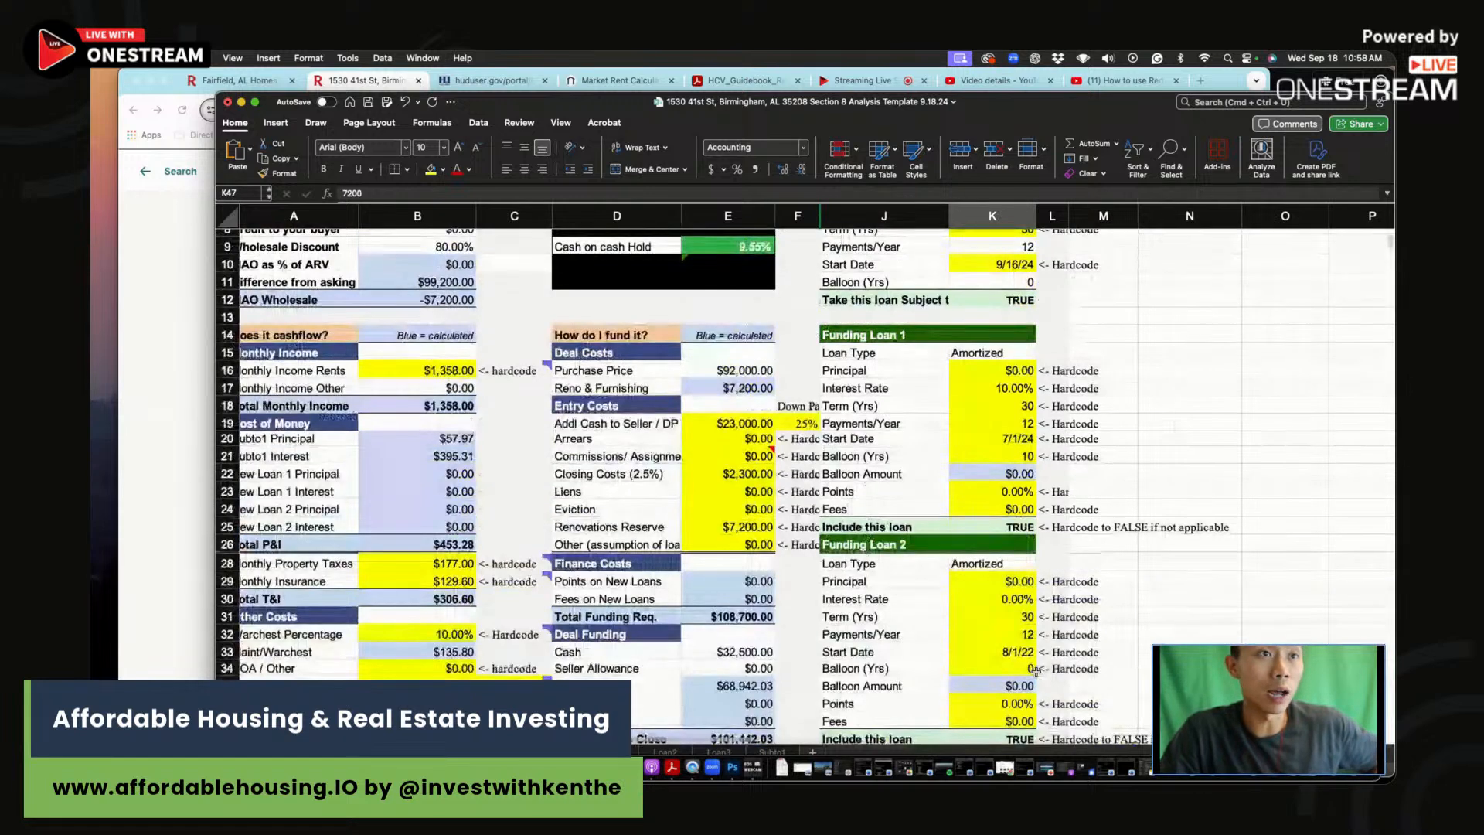
Step: Open affordablehousing.io in a new browser tab
{"action": "left_click", "coordinate": [1203, 81]}
{"action": "type", "text": "affordablehousing.io"}
{"action": "key", "text": "Return"}
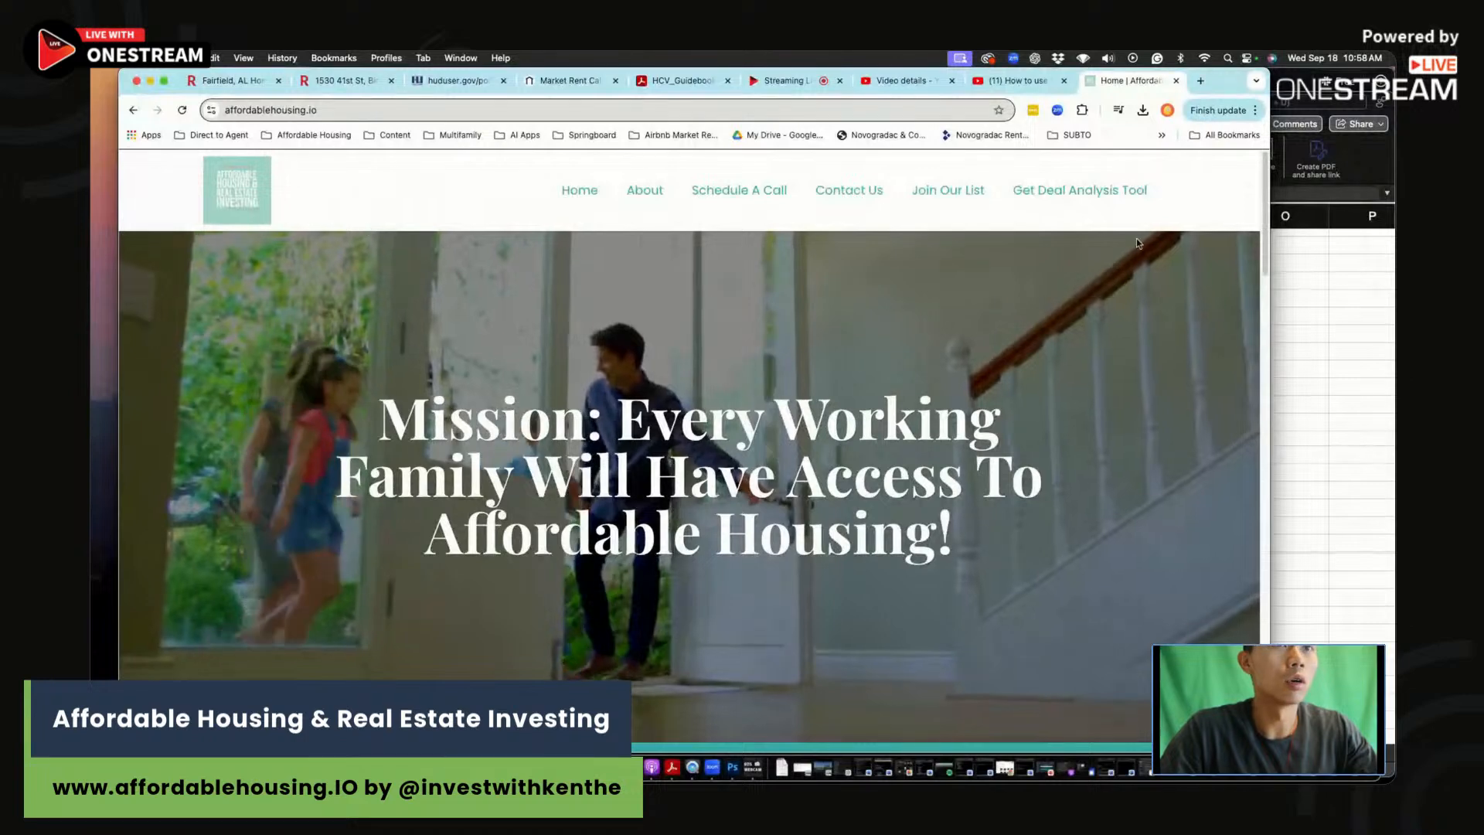
Step: View the Get Deal Analysis Tool sign-up page, bring Excel forward, then return to the listing tab
{"action": "left_click", "coordinate": [1093, 192]}
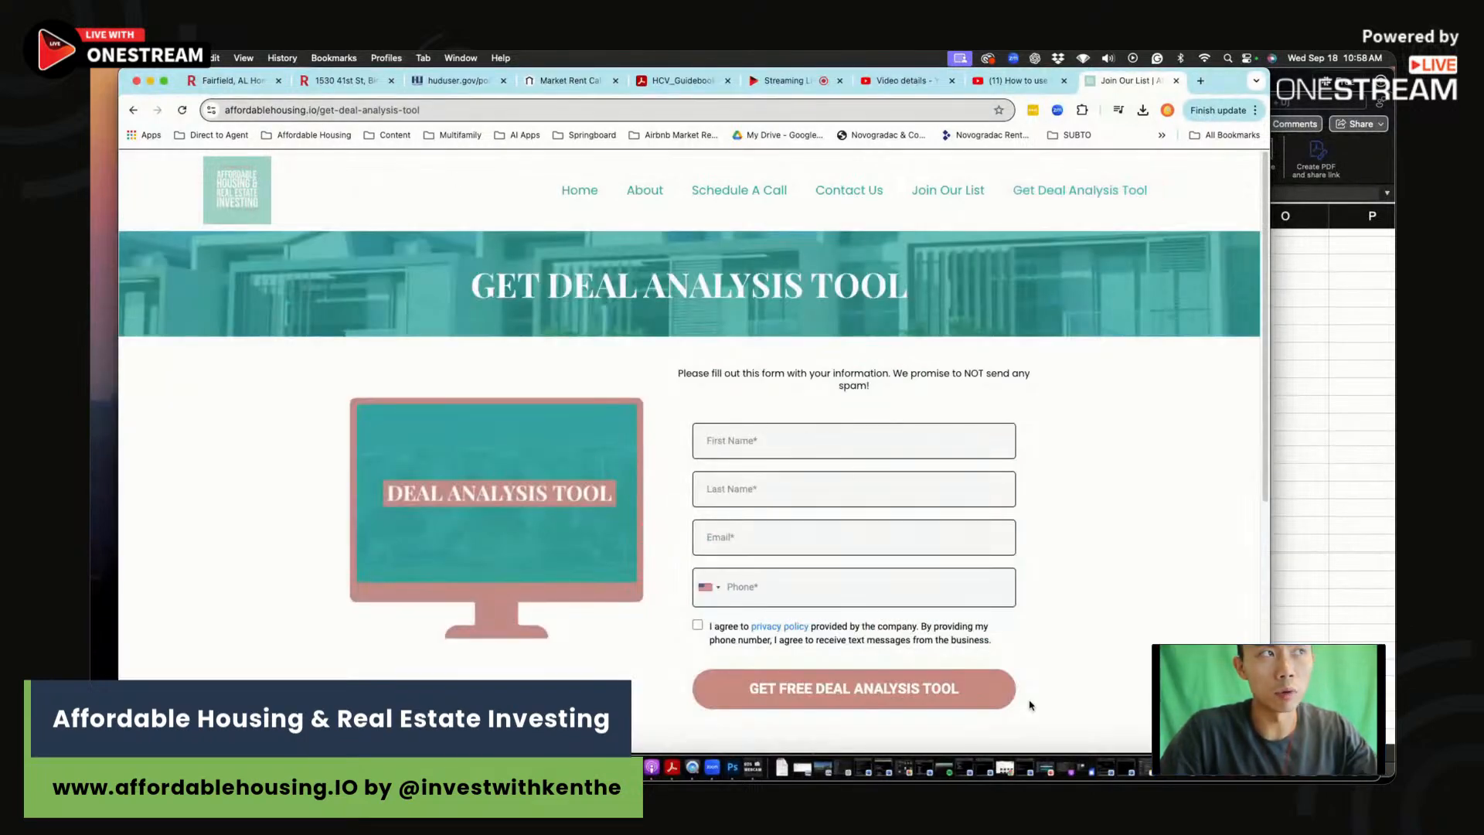
{"action": "left_click", "coordinate": [1360, 558]}
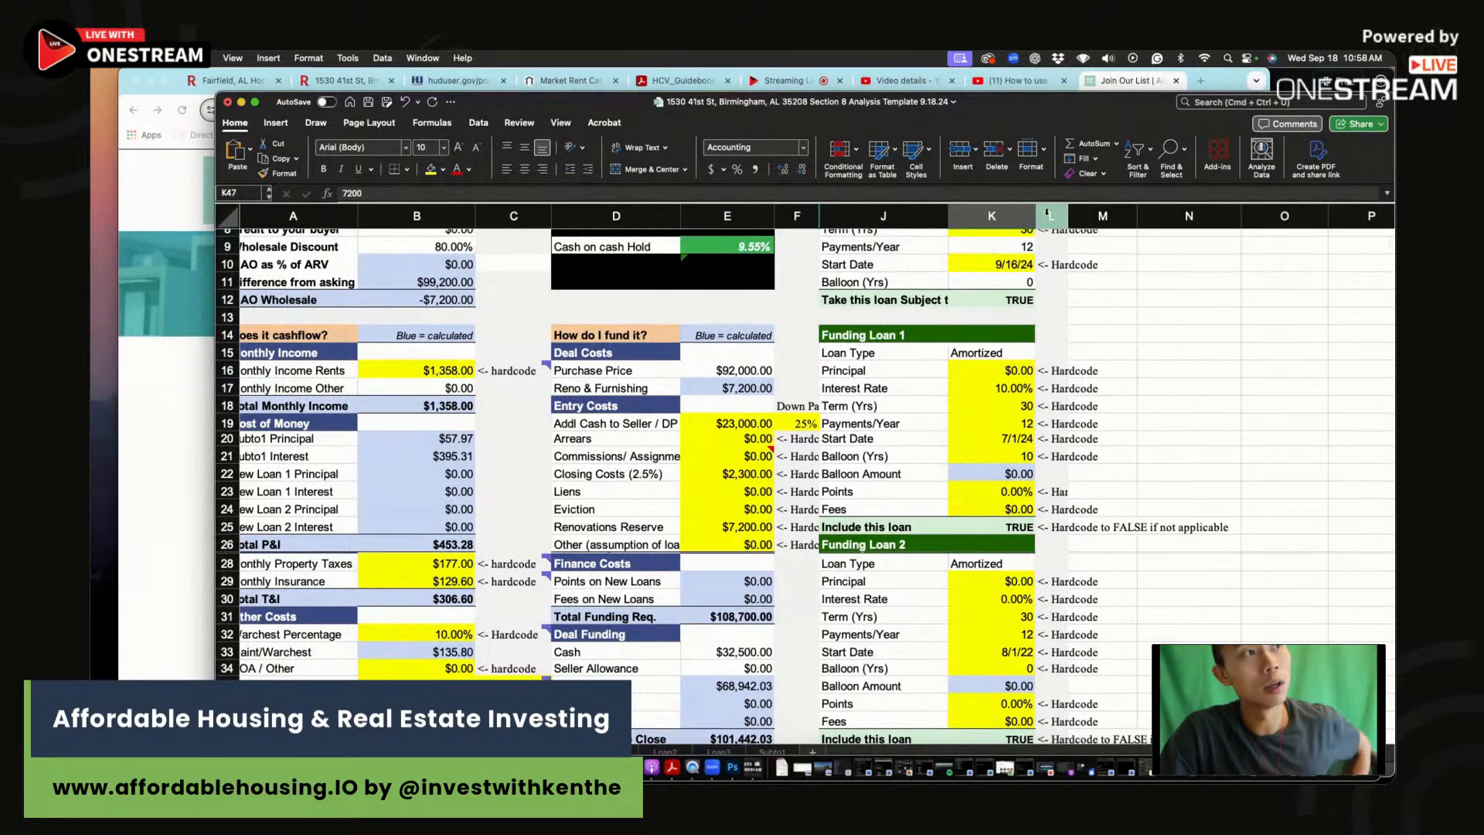
{"action": "left_click", "coordinate": [349, 81]}
{"action": "scroll", "coordinate": [691, 334], "scroll_direction": "up", "scroll_amount": 15}
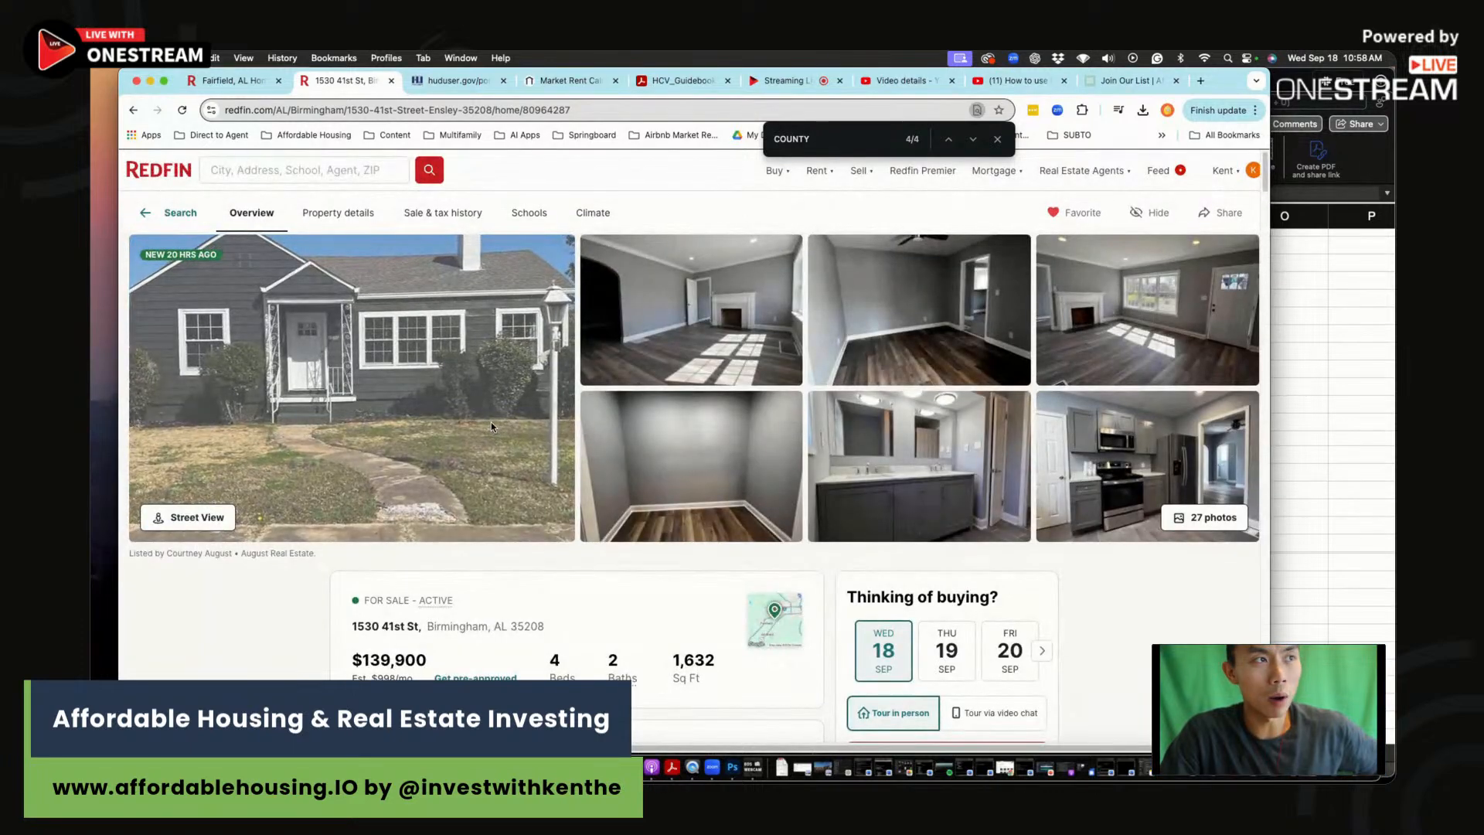
{"action": "scroll", "coordinate": [489, 422], "scroll_direction": "right", "scroll_amount": 1}
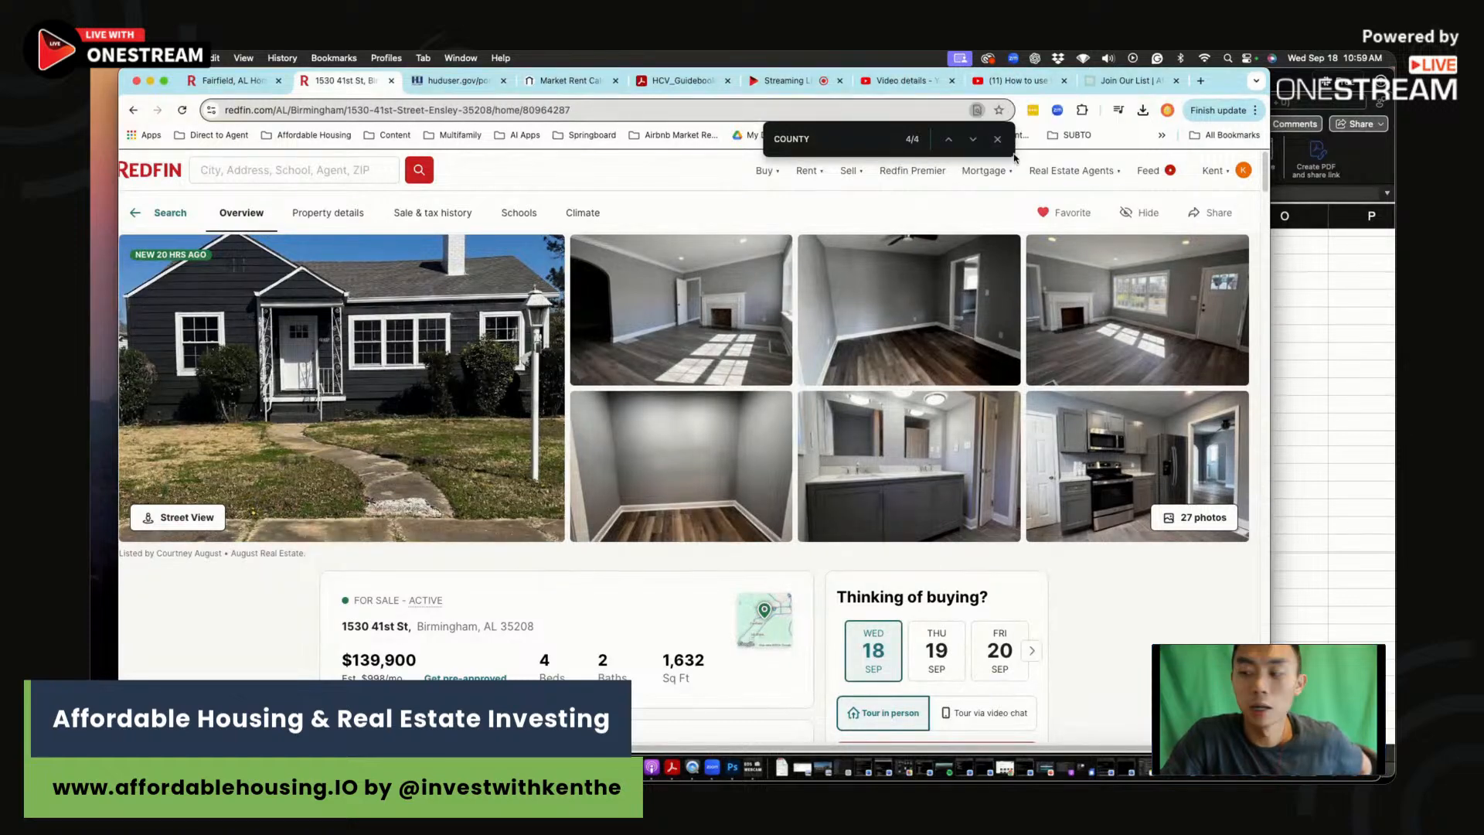
{"action": "mouse_move", "coordinate": [1043, 158]}
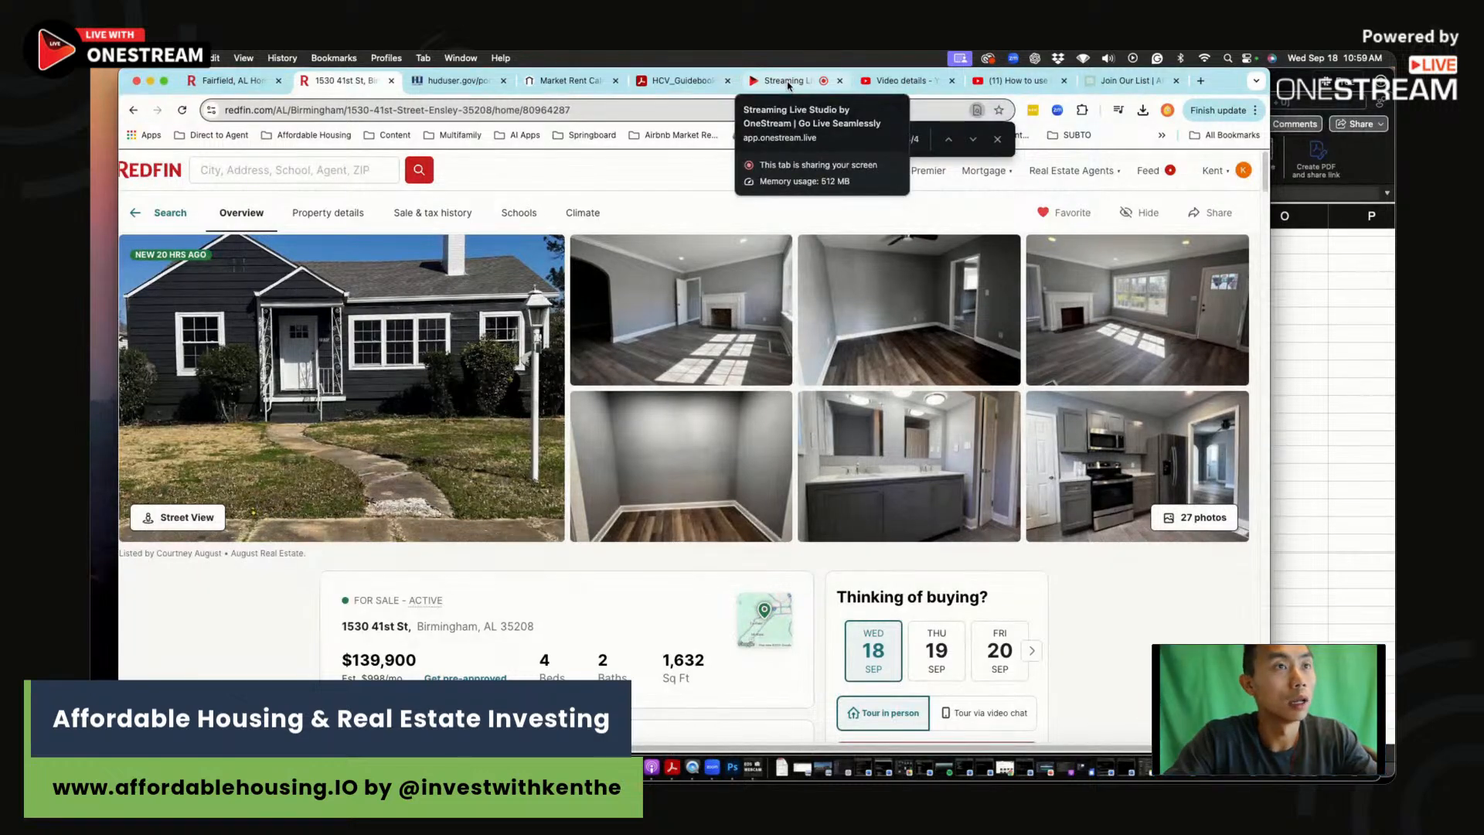
{"action": "left_click", "coordinate": [786, 81]}
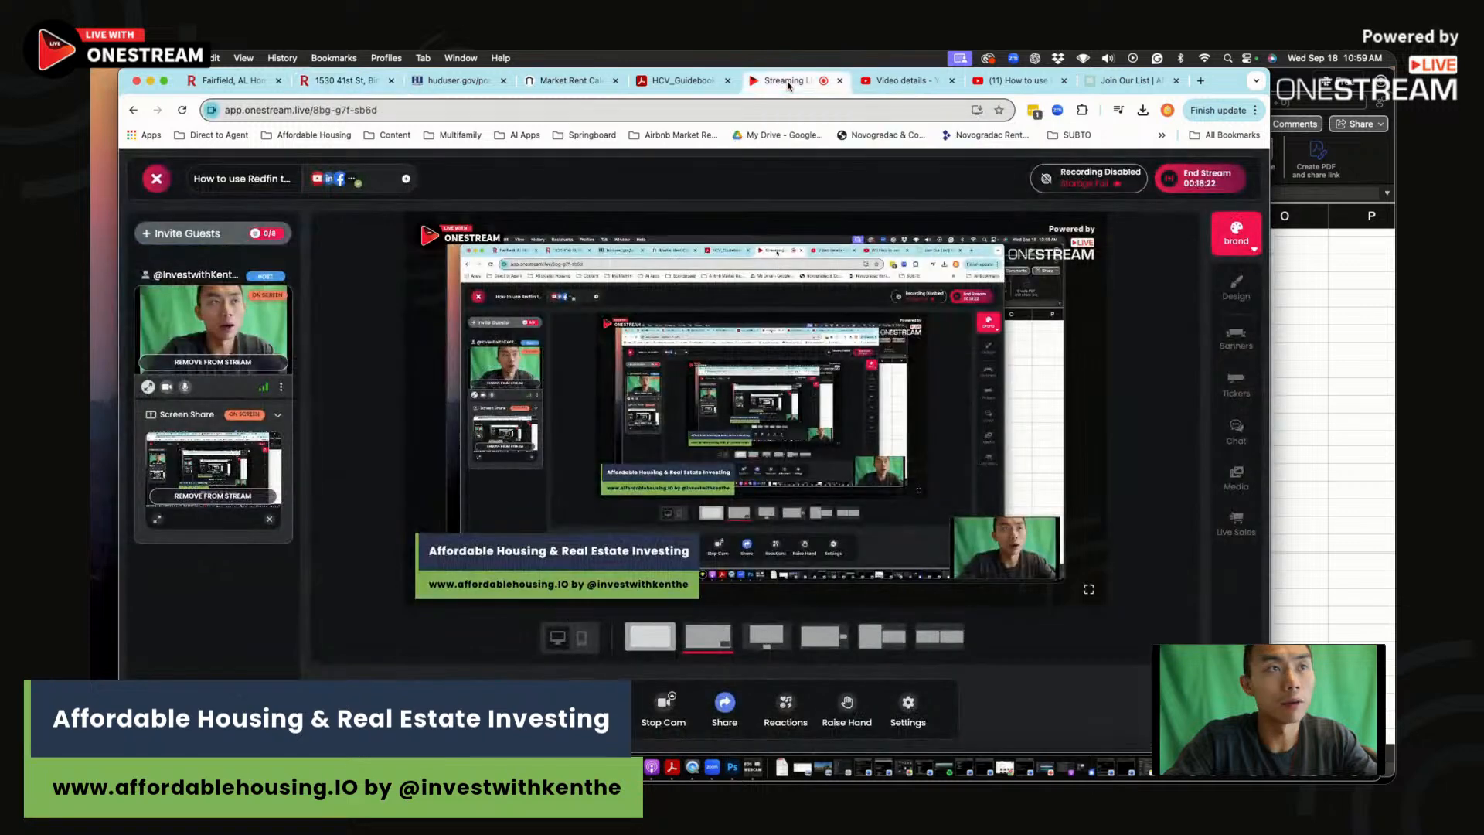
{"action": "left_click", "coordinate": [1185, 184]}
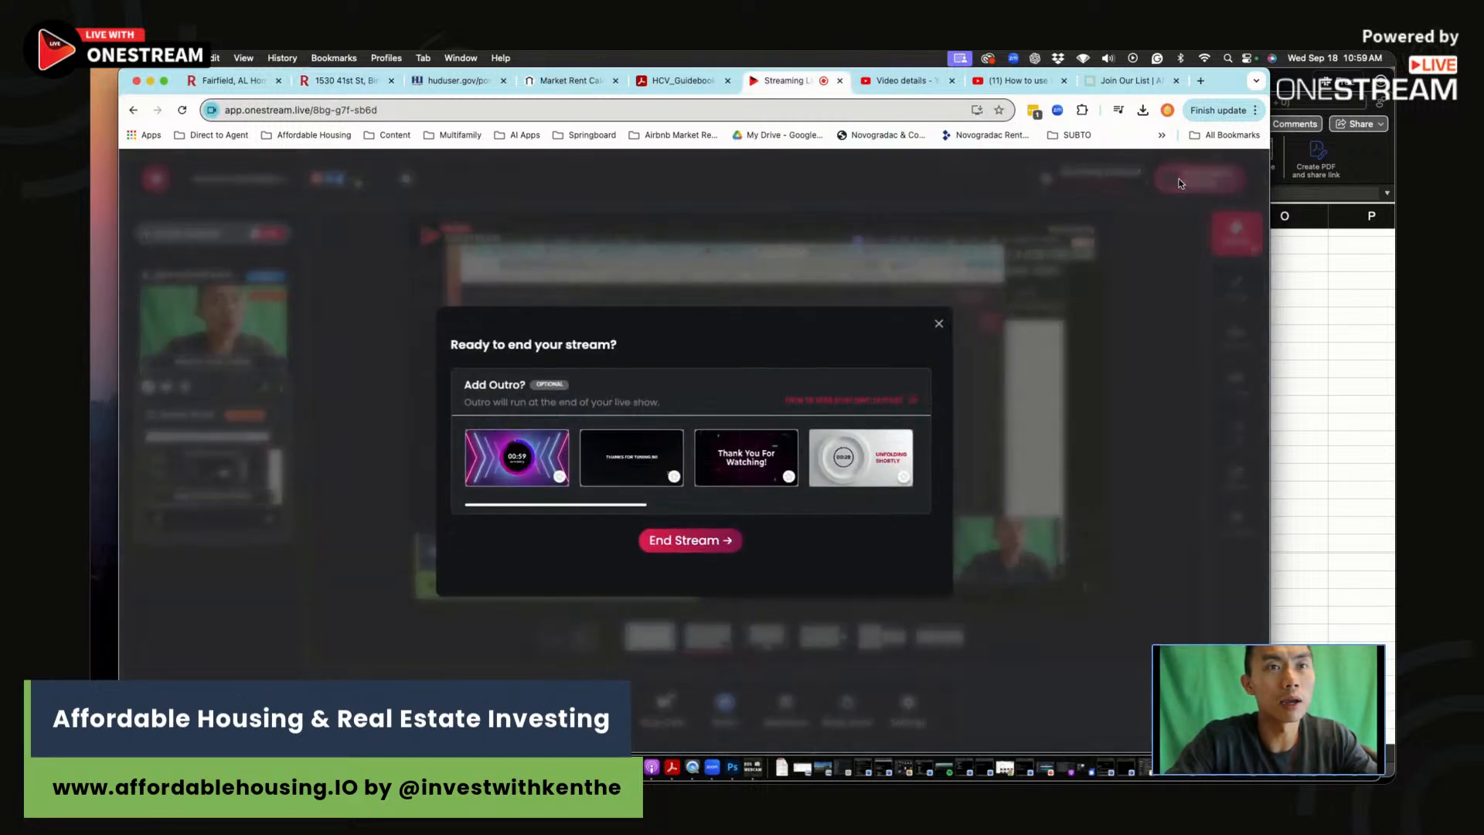